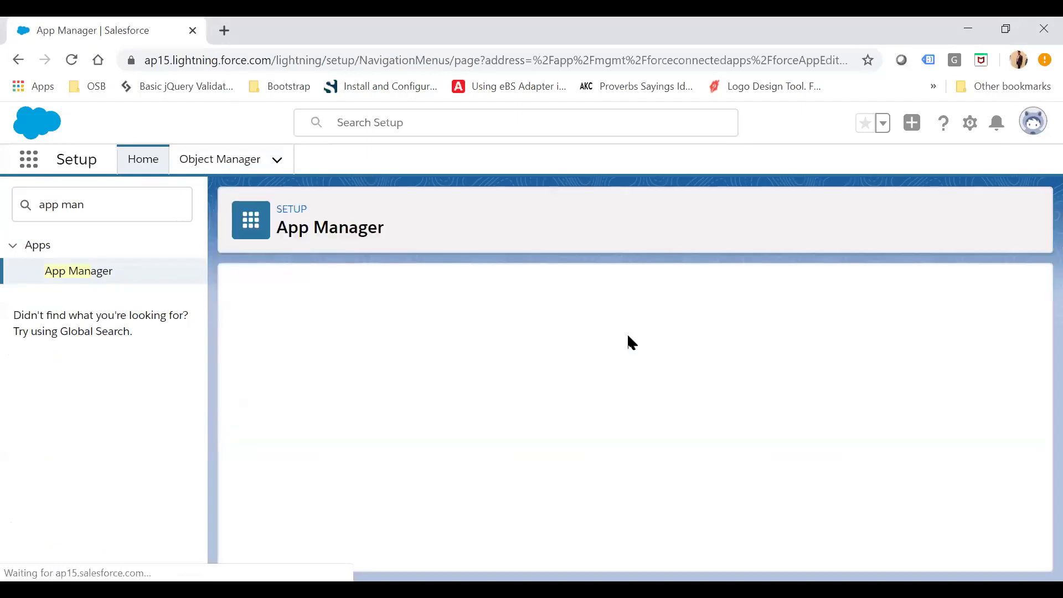
- Name the new connected app My SFDC Extension with API name My_SFDC_Extension, and fill in the contact email and phone
left_click(453, 383)
type("My SFDC Extension")
key("Tab")
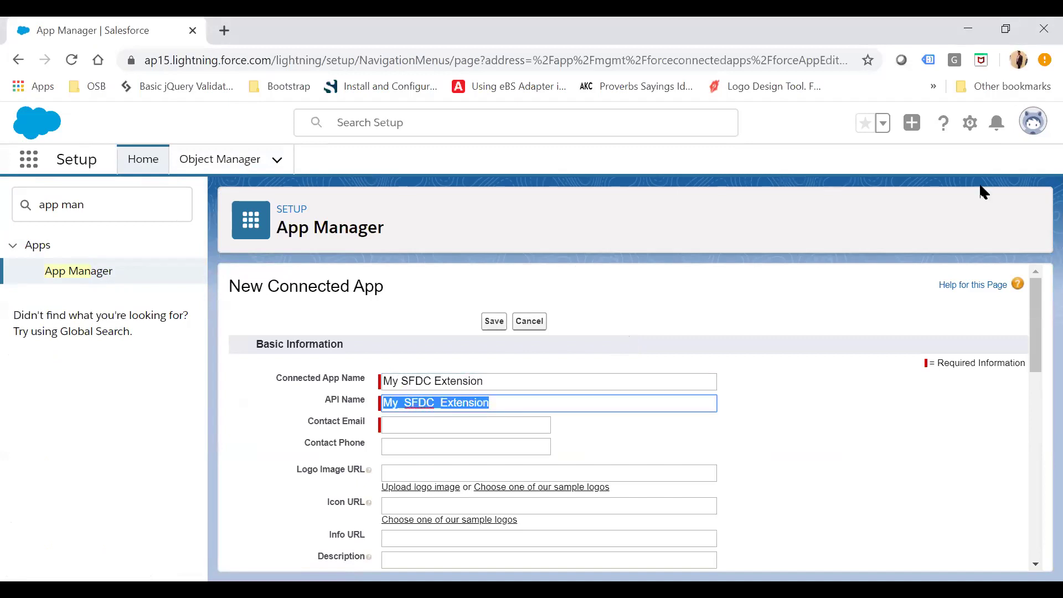
key("Tab")
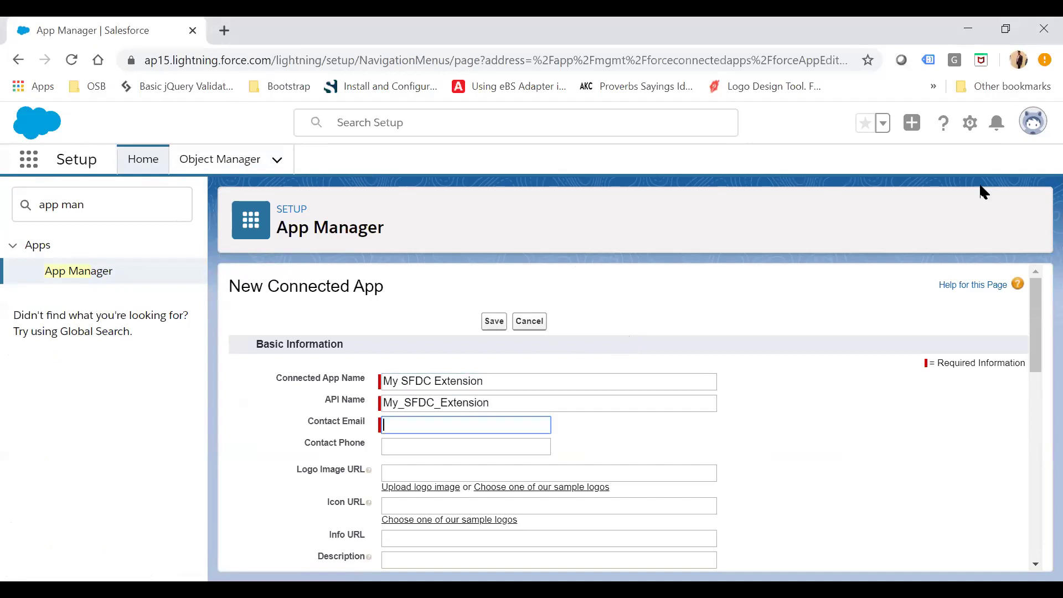
type("a")
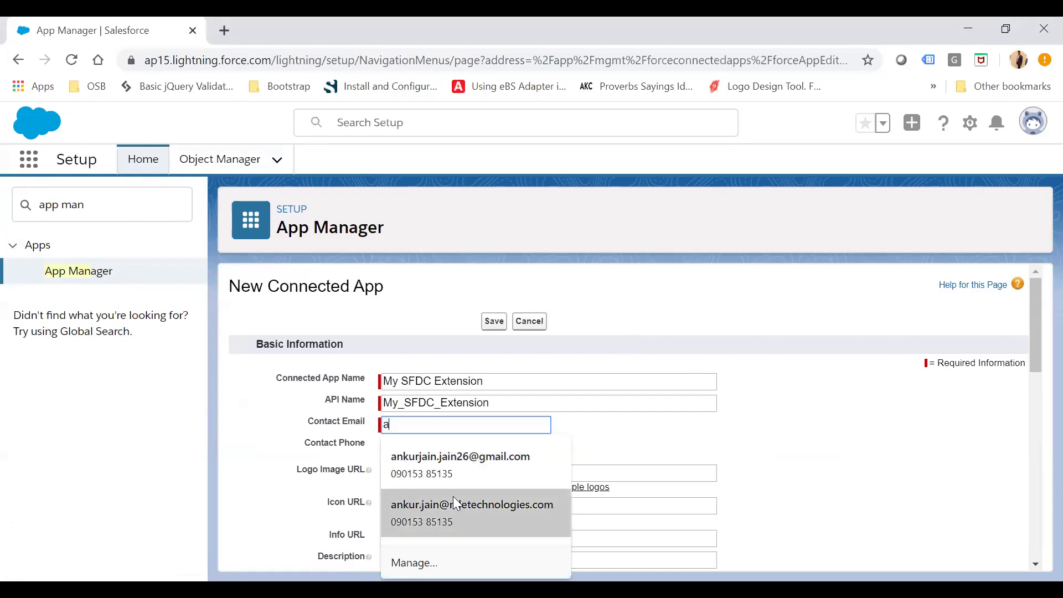
left_click(445, 475)
scroll(852, 421, "down", 2)
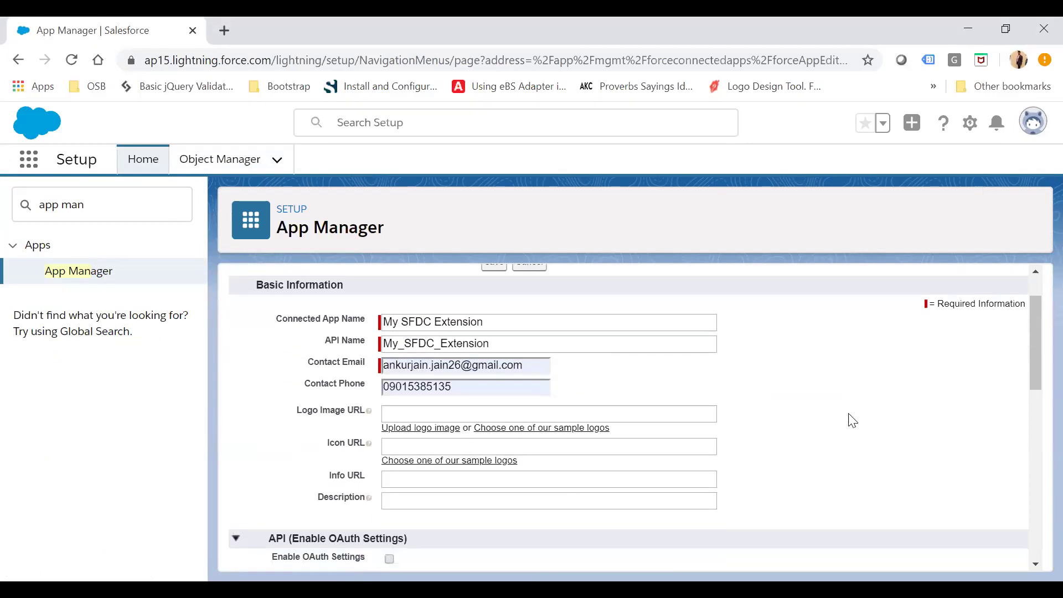
scroll(853, 421, "up", 1)
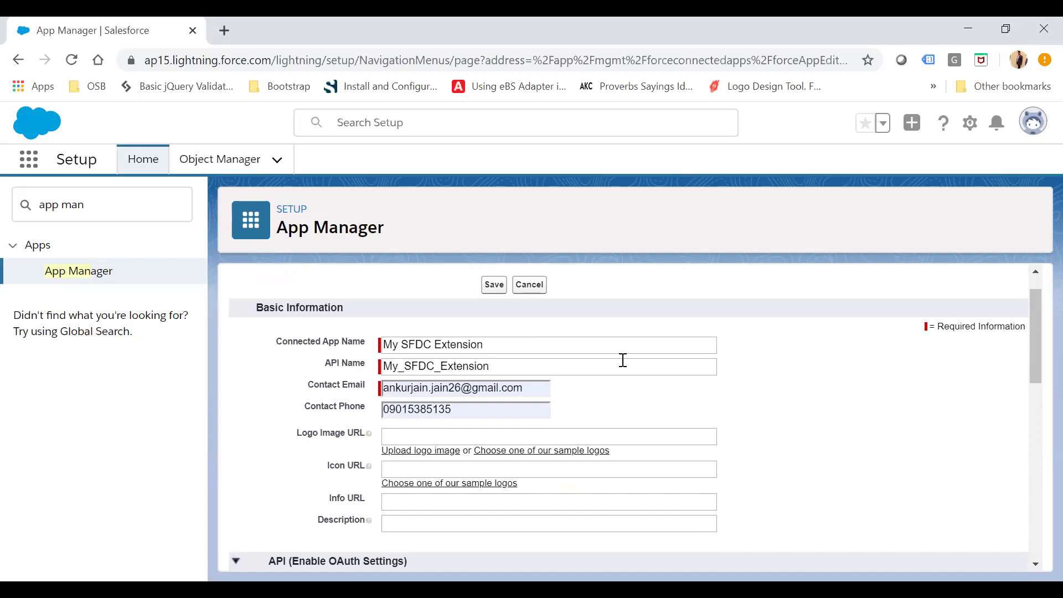
scroll(708, 411, "down", 1)
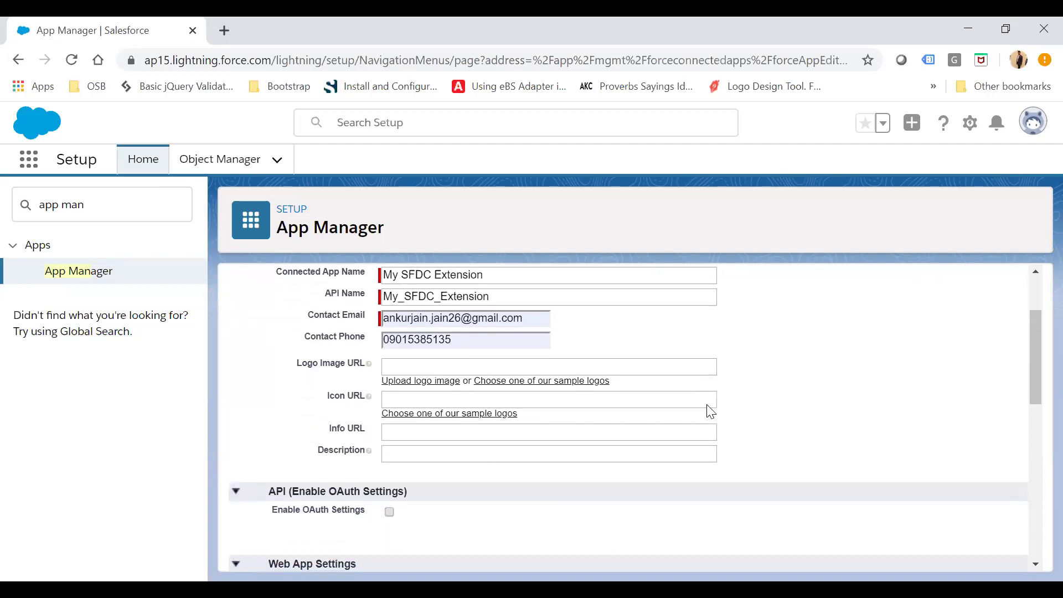
left_click(391, 512)
scroll(723, 415, "down", 2)
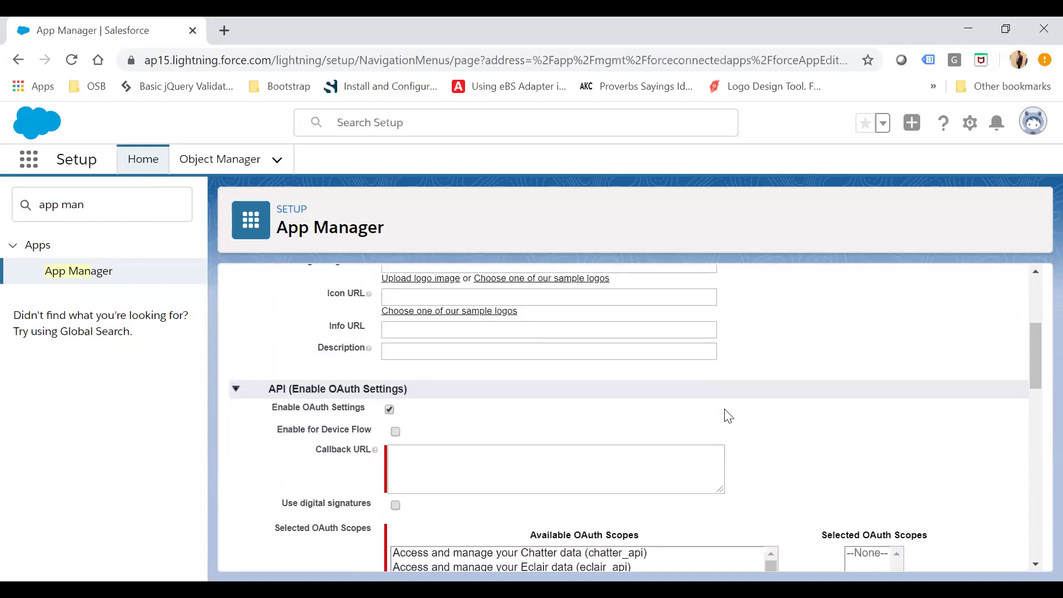
left_click(469, 456)
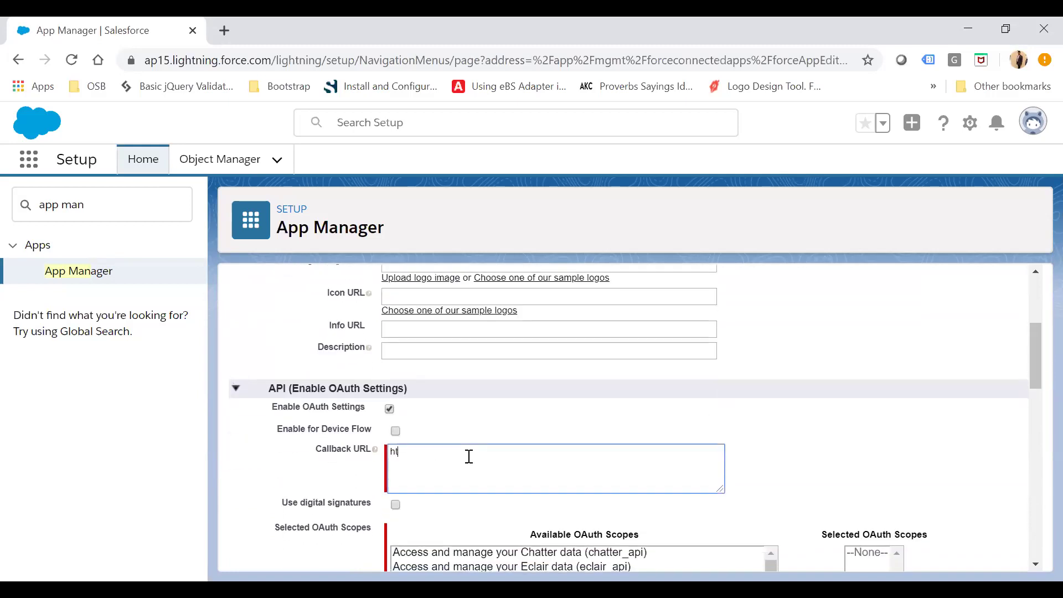
type("http://localhosts")
- Add the OAuth scopes for managing data (api), web access (web) and requests at any time (refresh_token, offline_access)
scroll(786, 367, "down", 2)
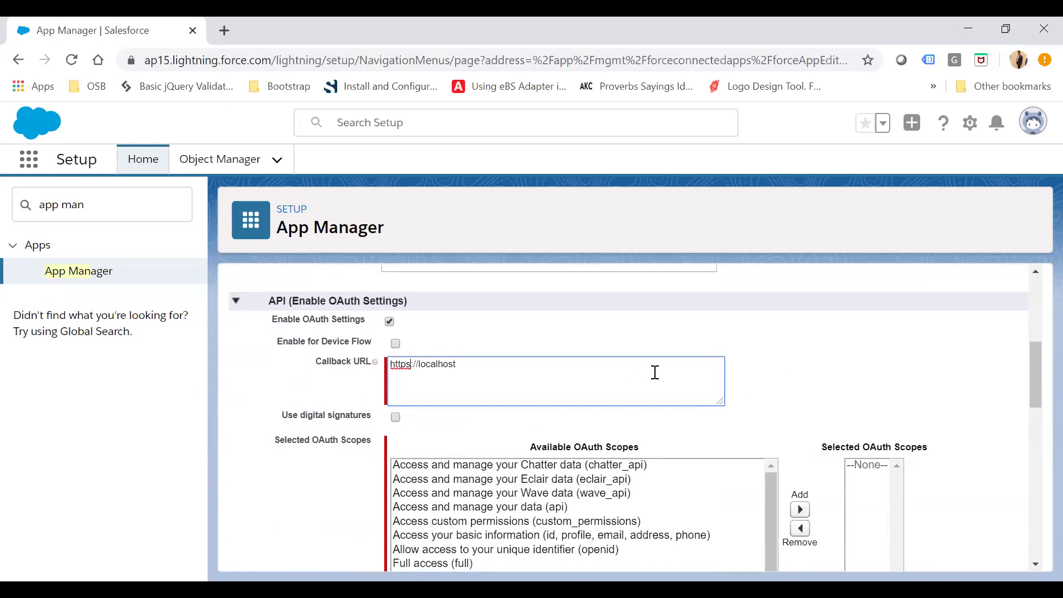
scroll(652, 373, "down", 1)
scroll(621, 430, "down", 1)
scroll(696, 498, "up", 1)
left_click(535, 469)
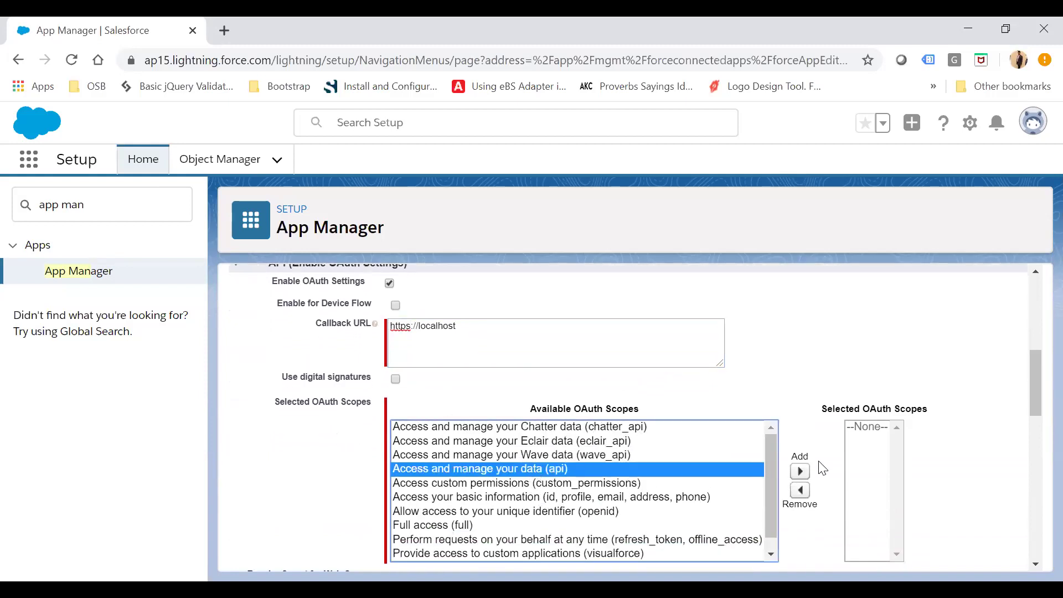
left_click(800, 471)
scroll(575, 505, "down", 1)
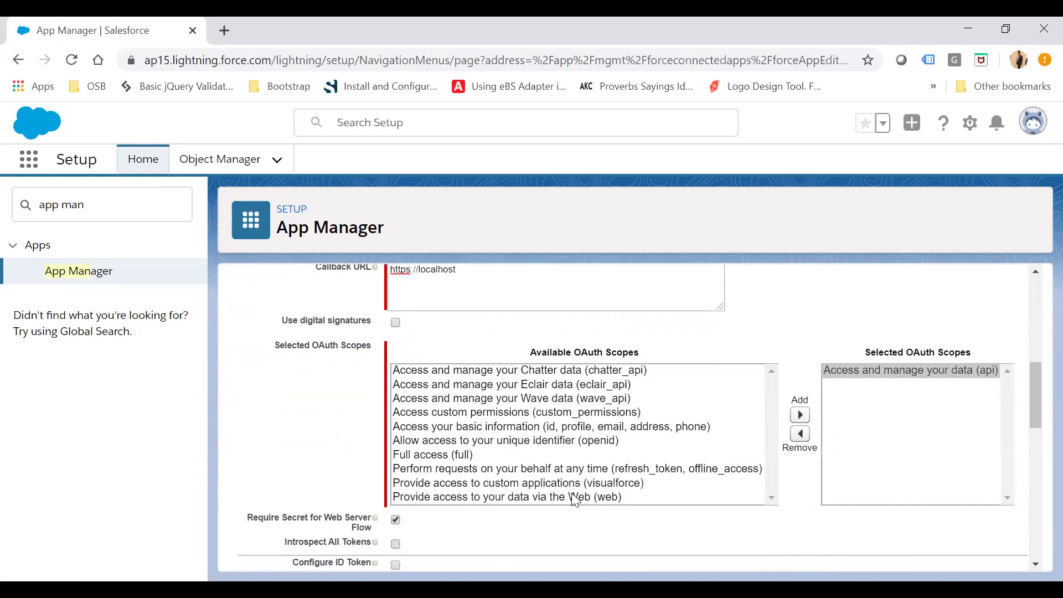
left_click(576, 497)
left_click(800, 422)
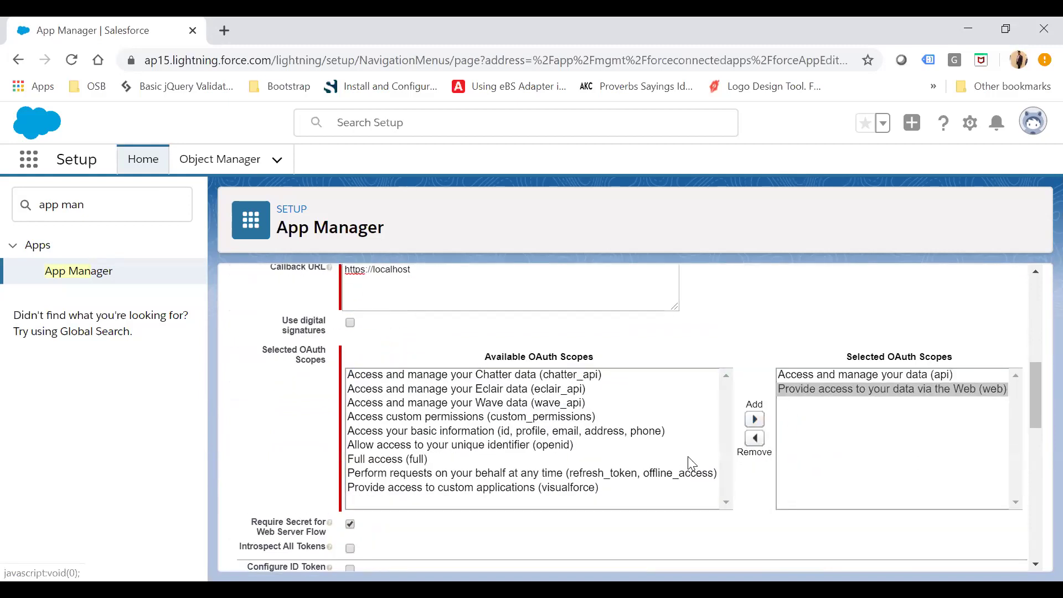
left_click(609, 474)
left_click(754, 419)
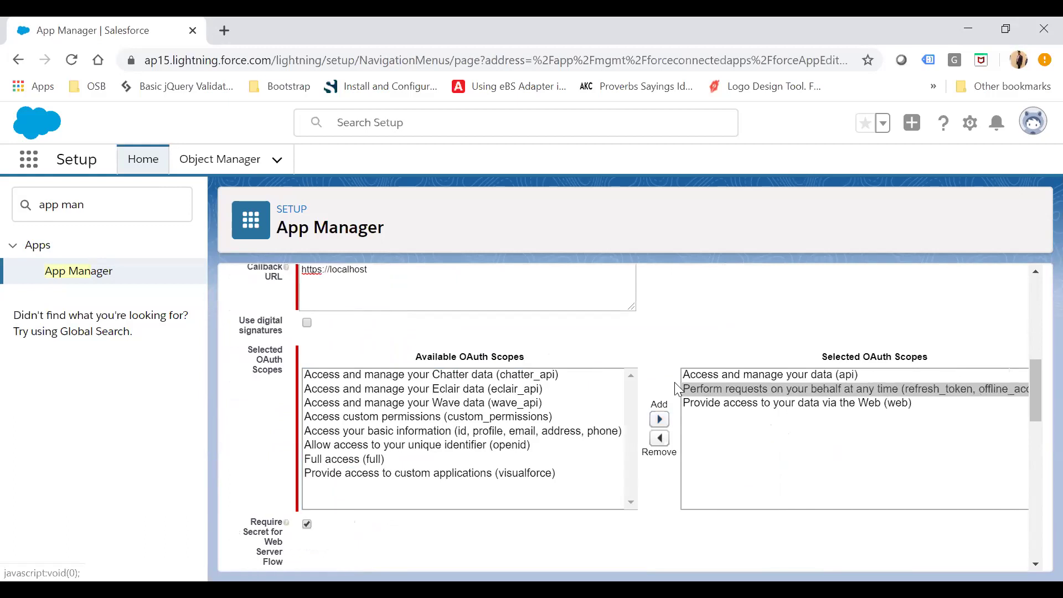
- Save the new connected app and continue to its details page
scroll(676, 387, "down", 4)
scroll(679, 389, "up", 4)
scroll(678, 389, "up", 5)
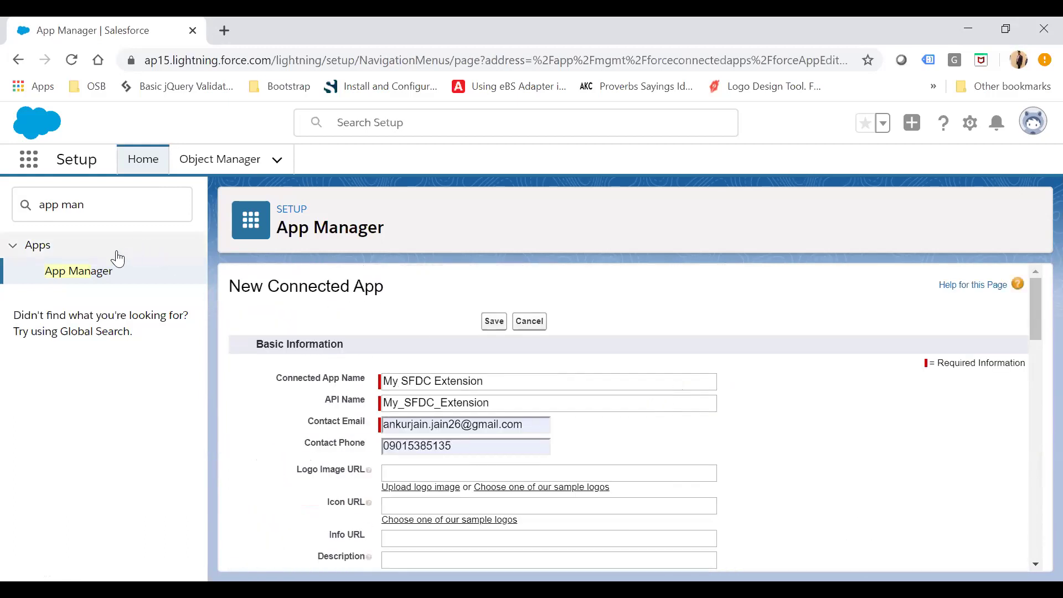
left_click(493, 326)
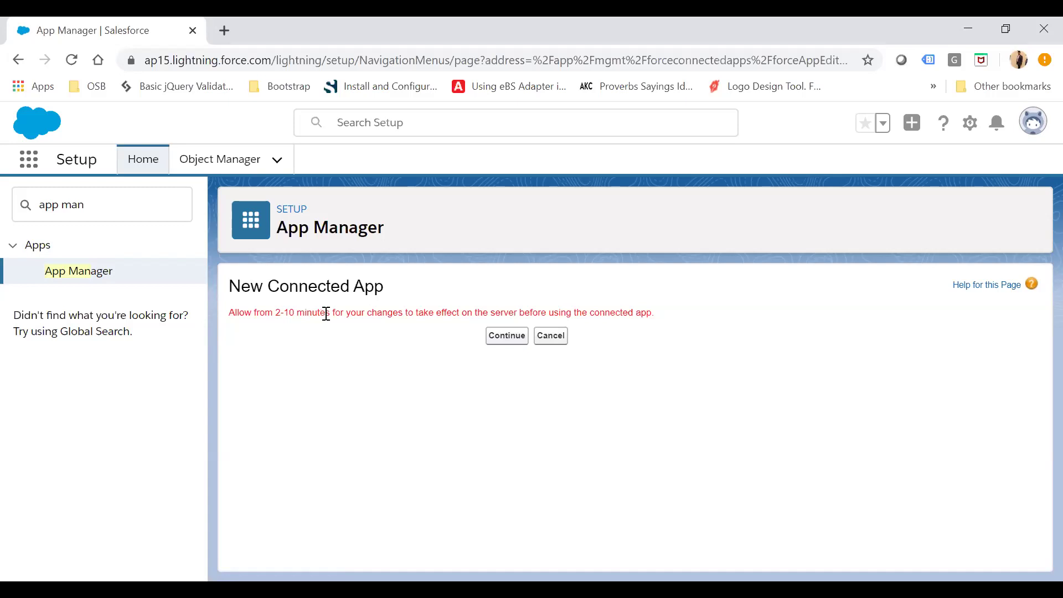
left_click(507, 336)
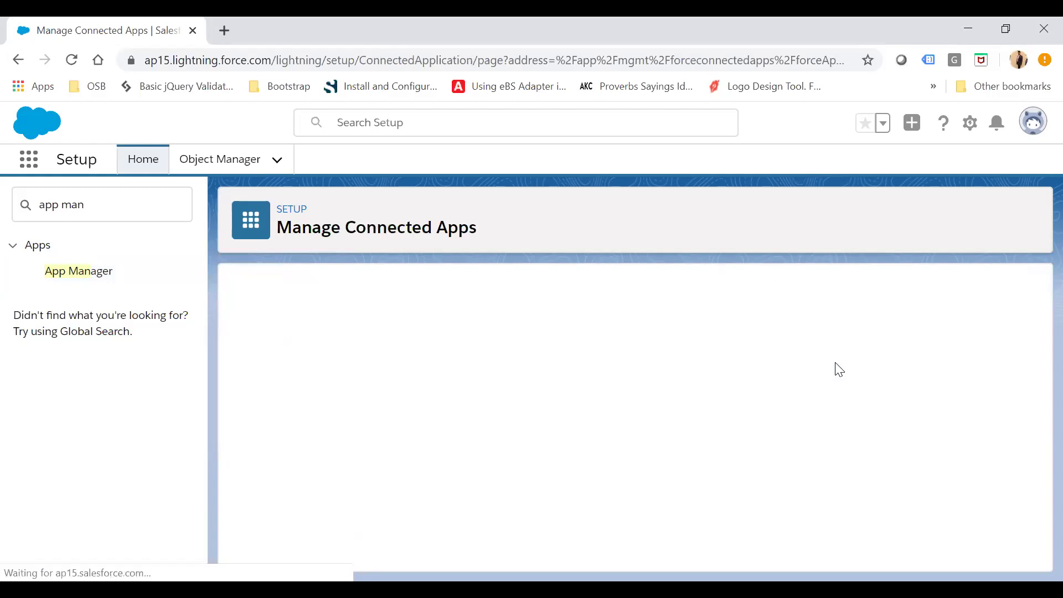
- Review the connected app's OAuth settings, including the consumer key, and reveal its consumer secret
scroll(838, 370, "down", 2)
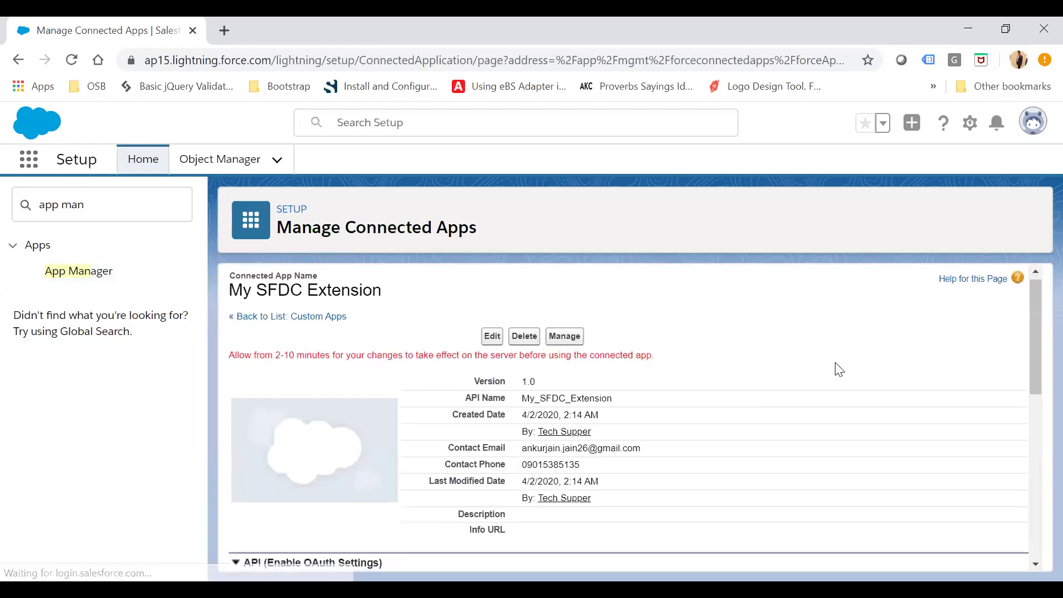
scroll(837, 369, "down", 1)
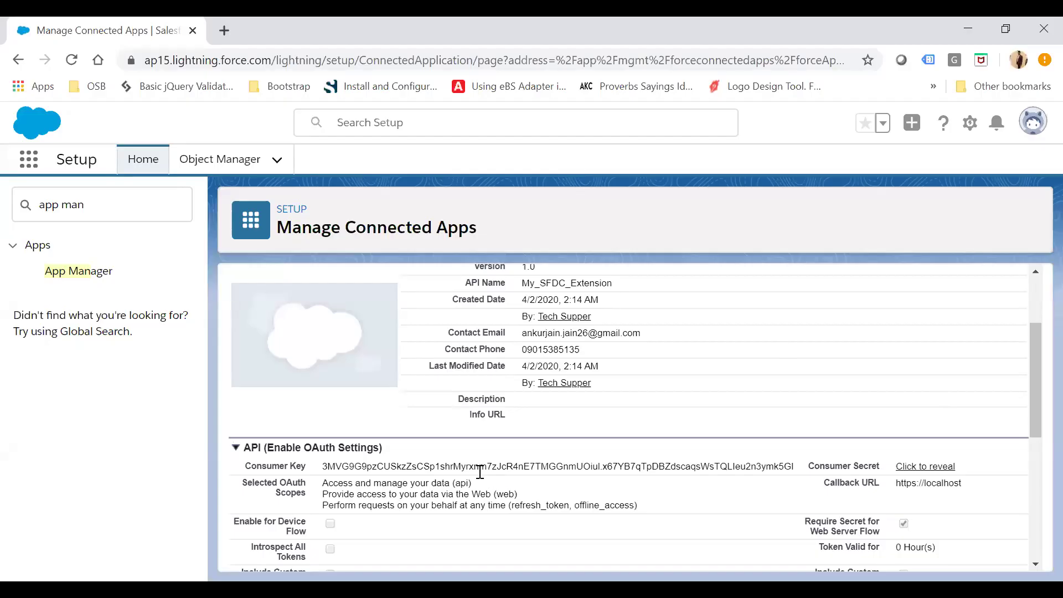
left_click(914, 466)
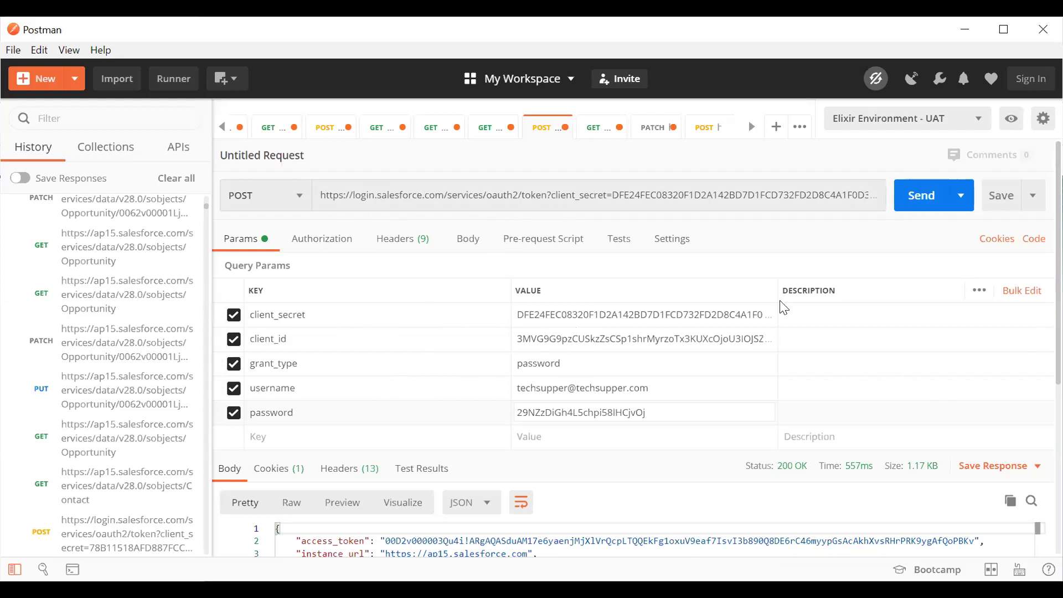
- In Postman, copy the access token from the token response and paste it after Bearer in the Opportunity GET request's Authorization header
scroll(785, 307, "down", 3)
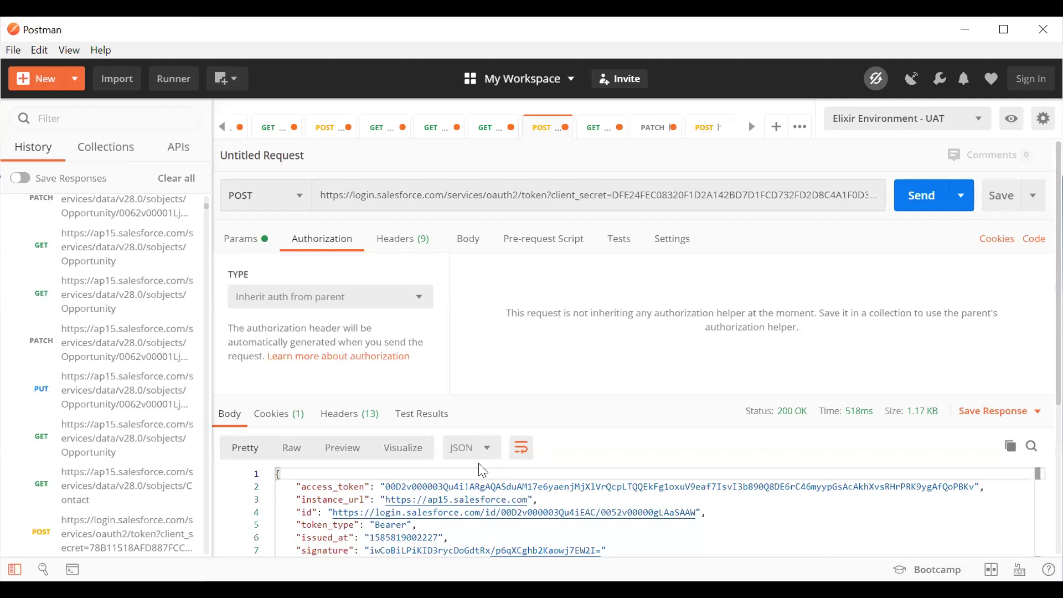
left_click_drag(386, 486, 975, 486)
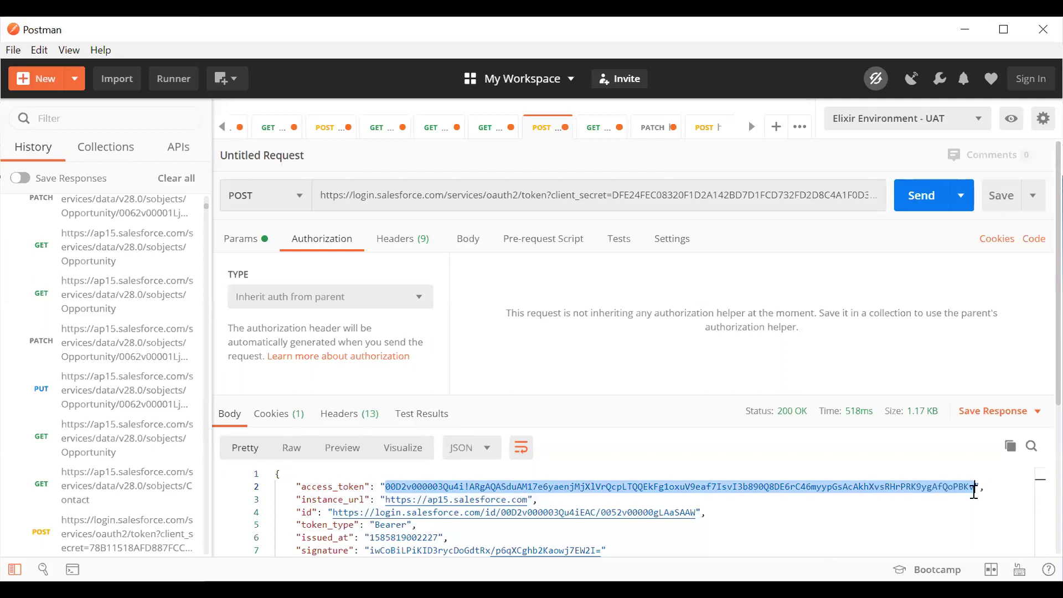
left_click(598, 131)
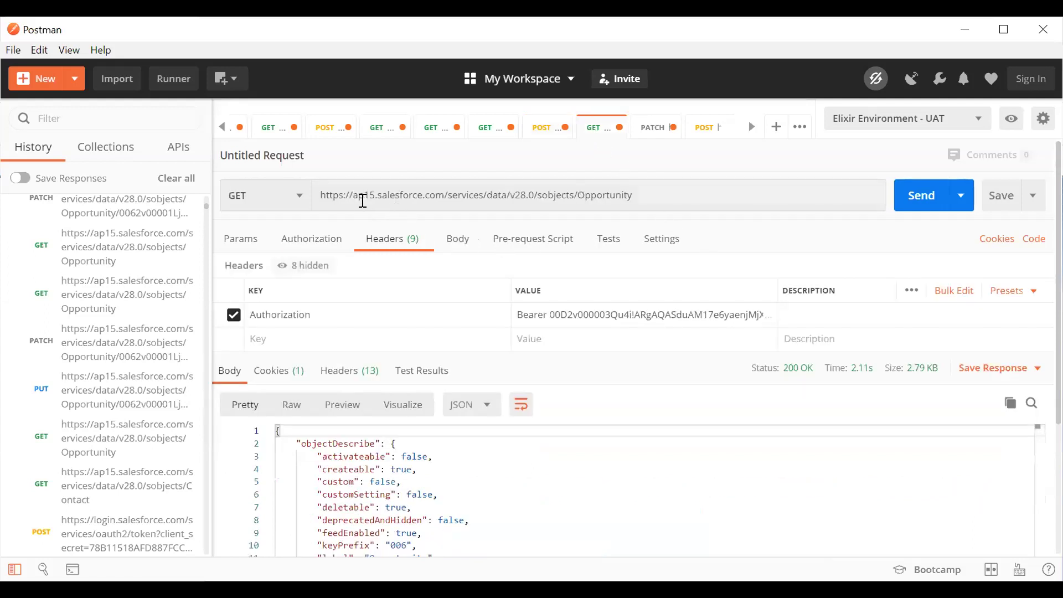
triple_click(612, 196)
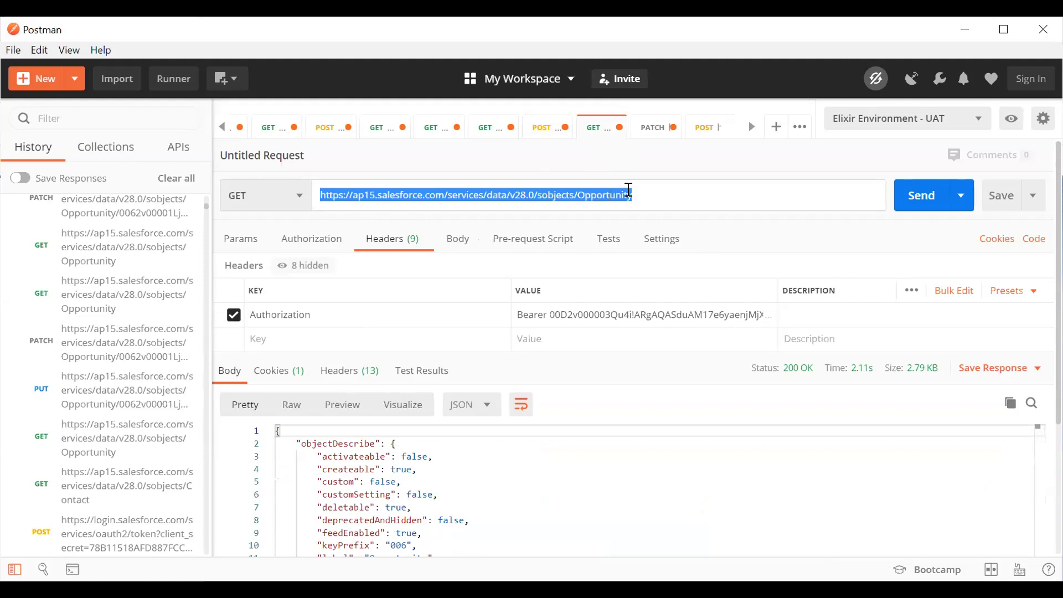
left_click(628, 312)
left_click(629, 353, "shift")
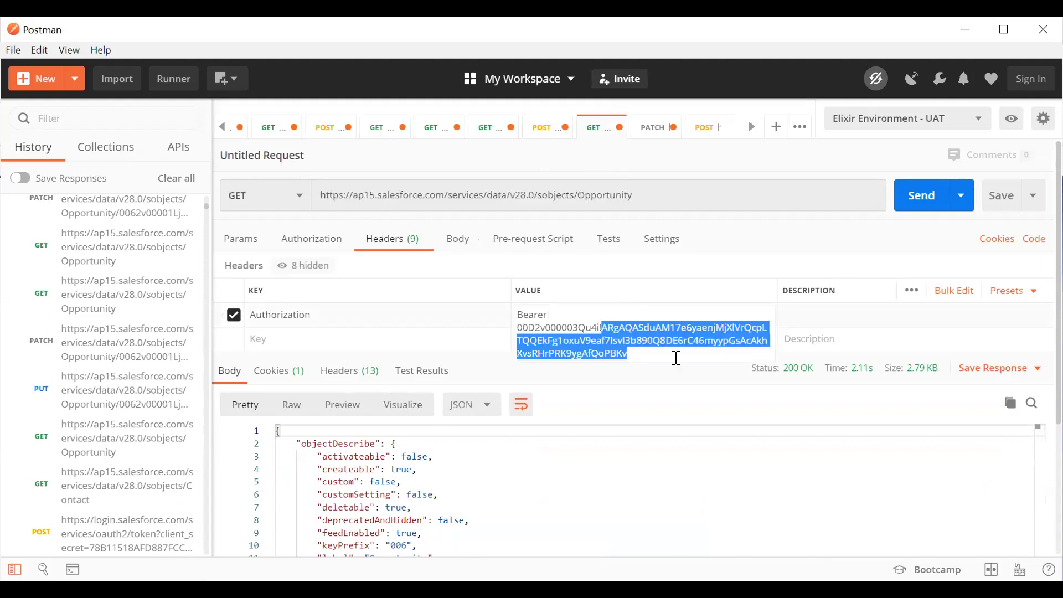
key("BackSpace")
key("BackSpace")
key("BackSpace")
key("BackSpace")
key("BackSpace")
key("BackSpace")
key("BackSpace")
key("BackSpace")
key("BackSpace")
key("BackSpace")
key("BackSpace")
key("BackSpace")
key("BackSpace")
key("BackSpace")
key("BackSpace")
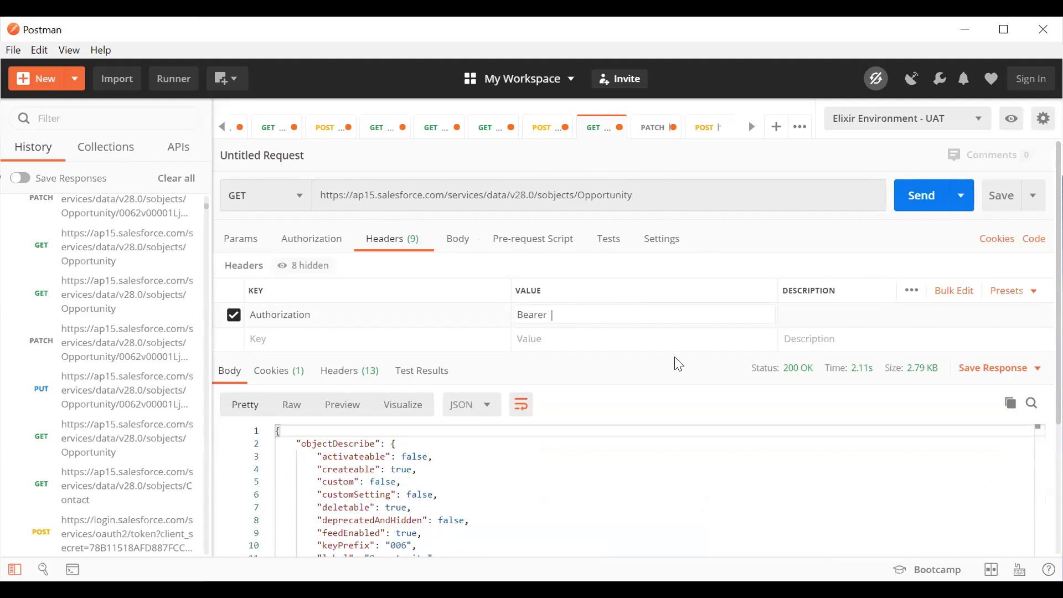
key("ctrl+v")
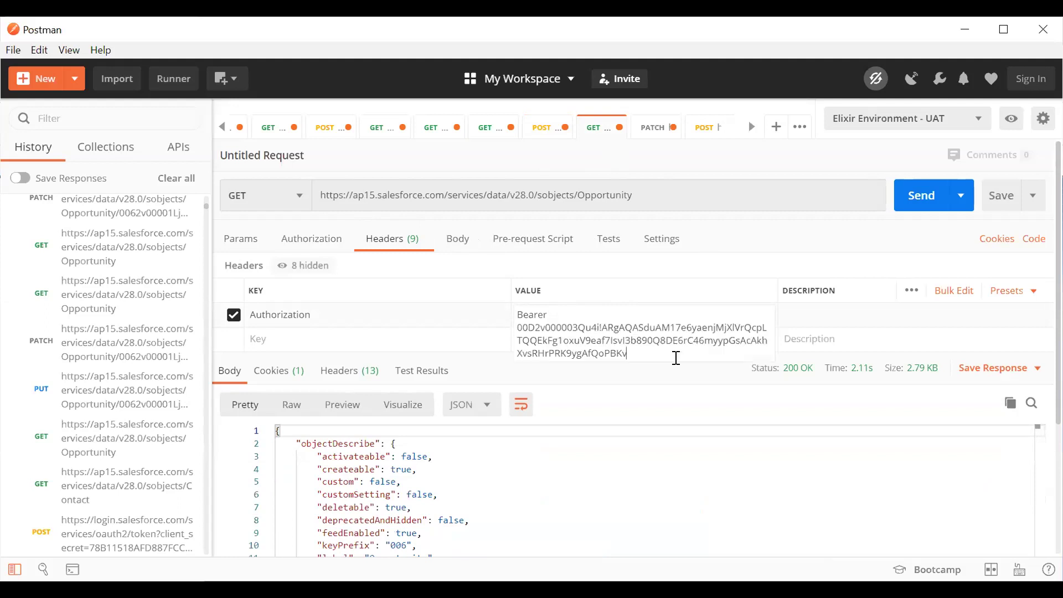
- Send the Opportunity GET request and examine the recent items in its response
left_click(928, 200)
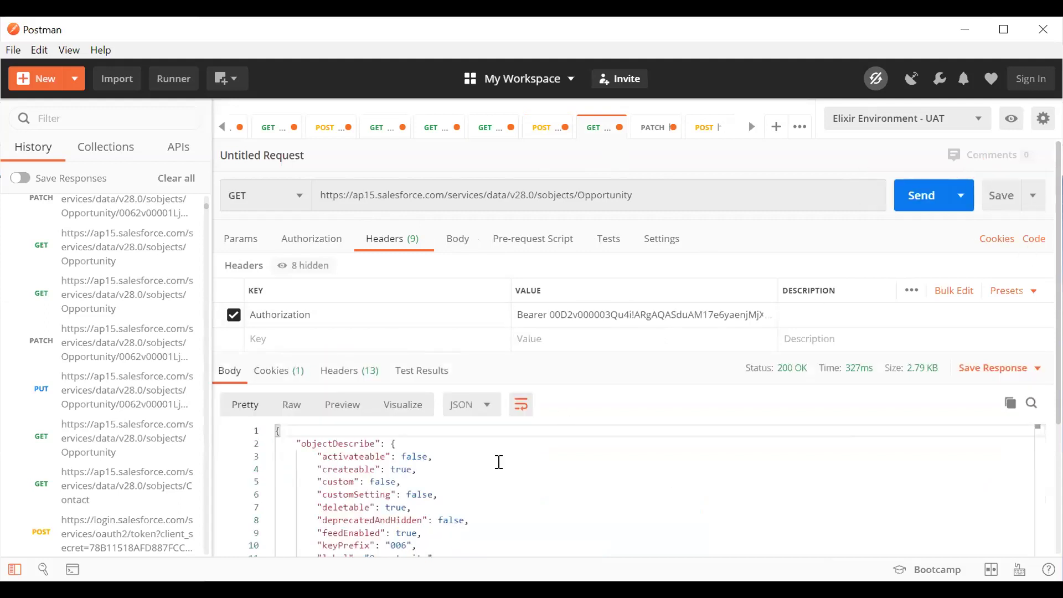
scroll(490, 474, "down", 5)
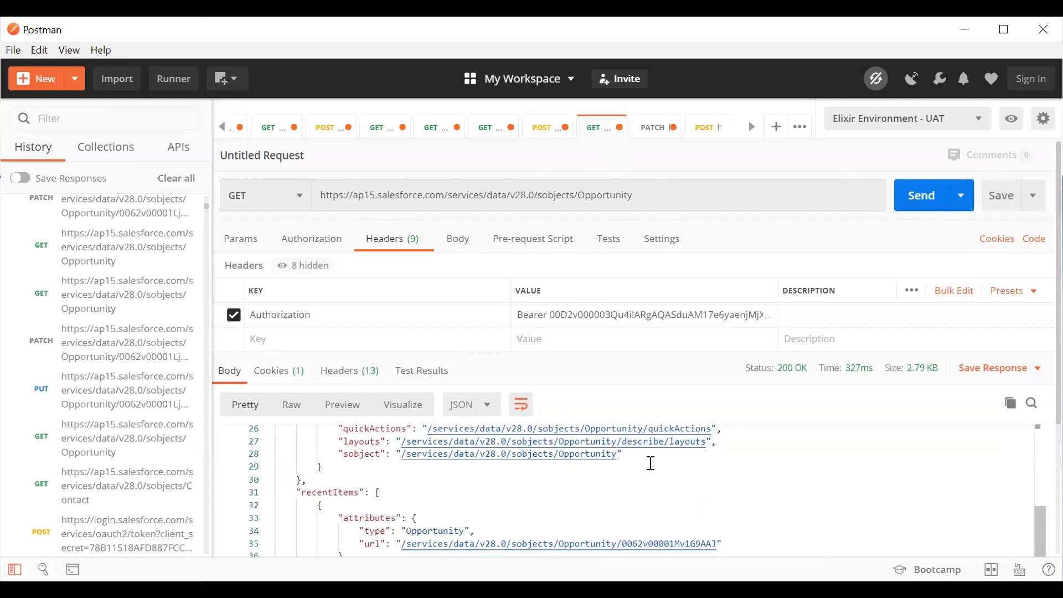
scroll(651, 464, "down", 3)
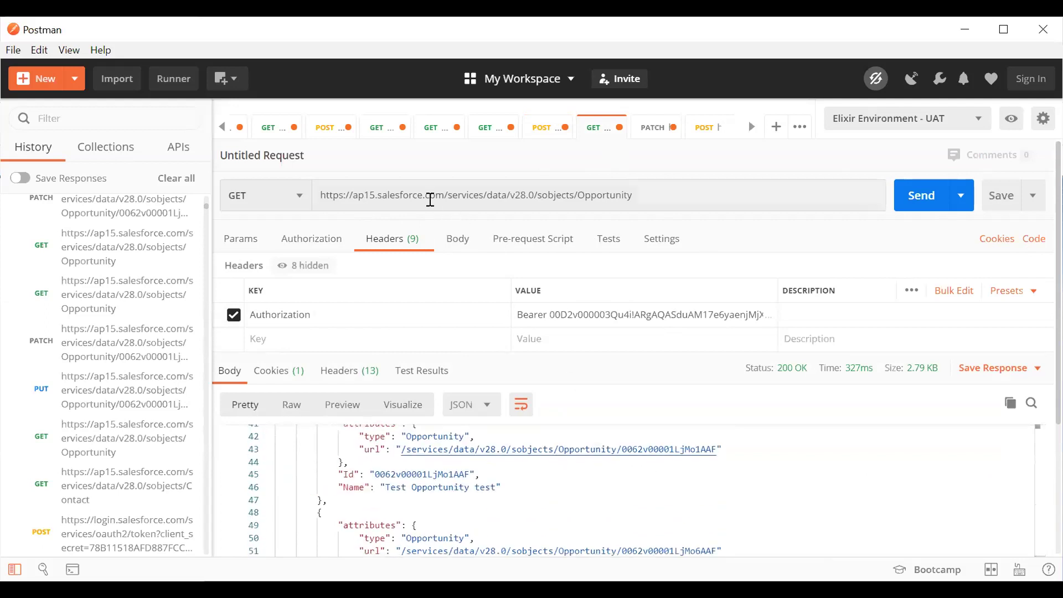
- Examine the Opportunity PATCH request's record ID in the URL and its raw JSON body
left_click(652, 129)
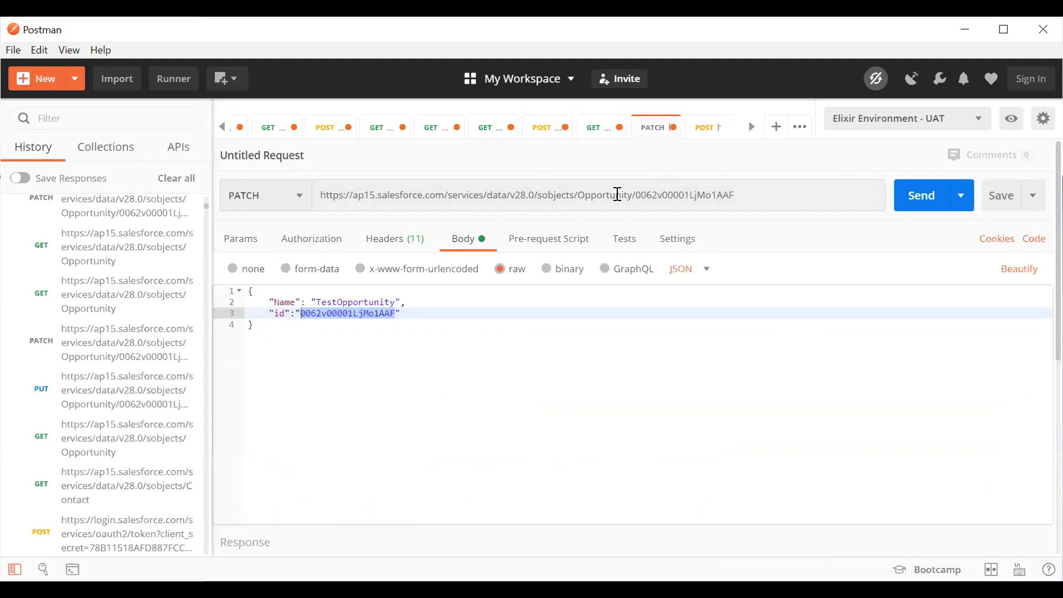
left_click_drag(636, 195, 670, 192)
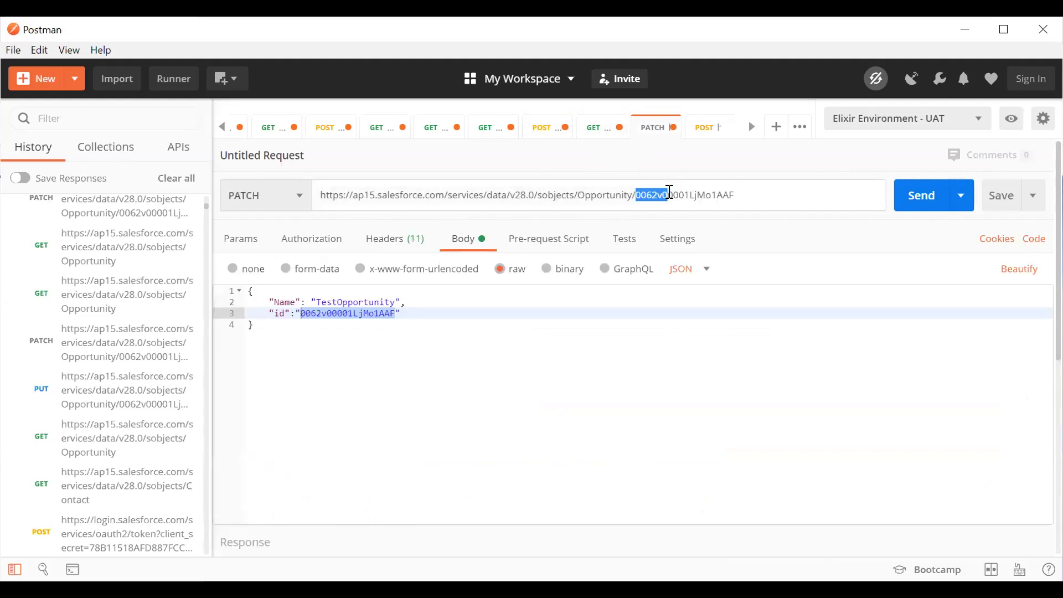
left_click(552, 418)
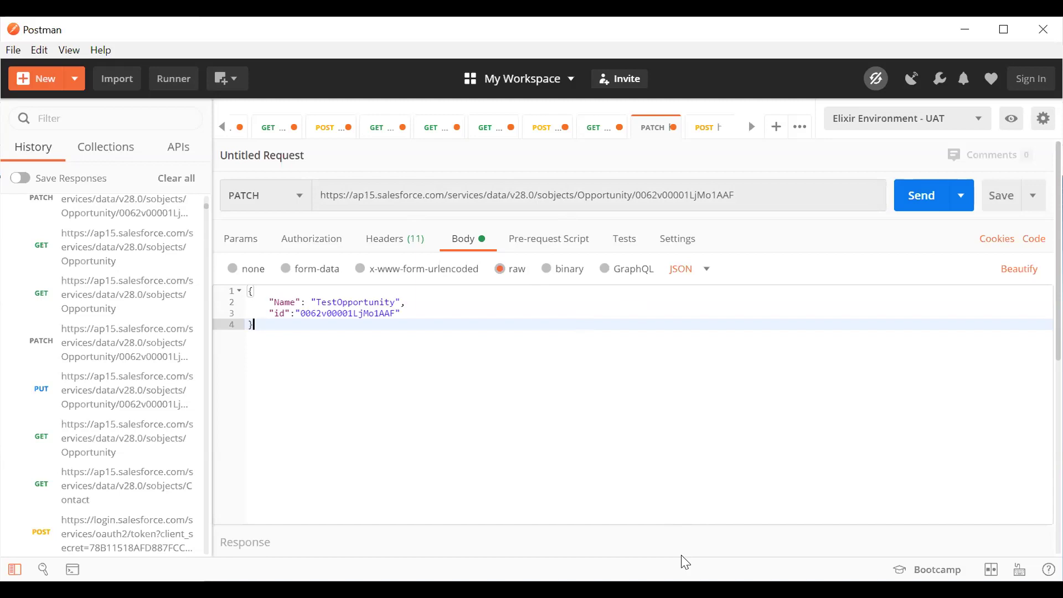
- Switch to Oracle Visual Builder and create an application named SFDCExtension from the Empty Application template
key("alt+Tab")
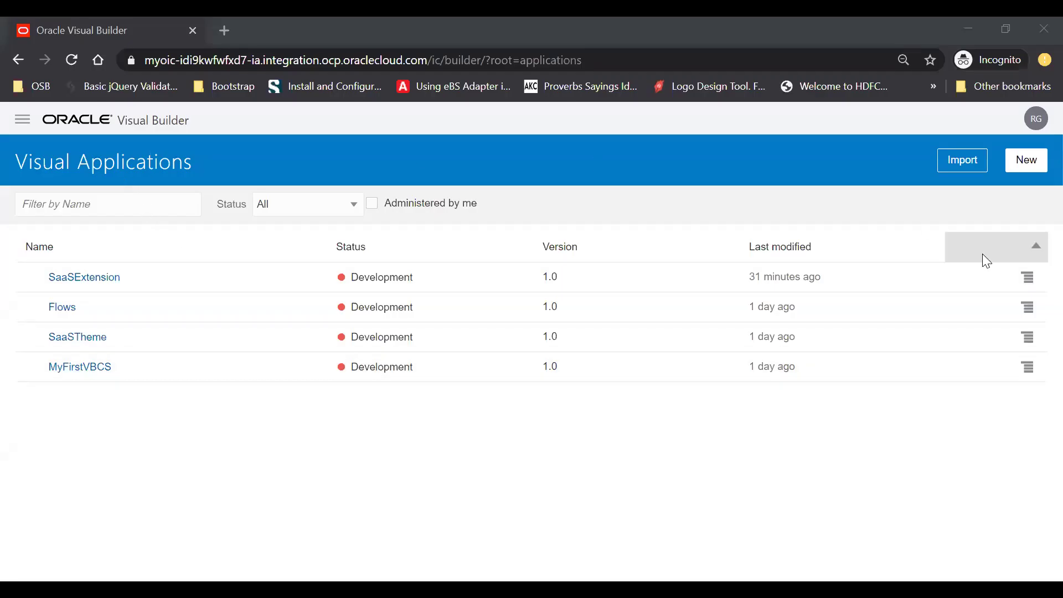
left_click(1034, 165)
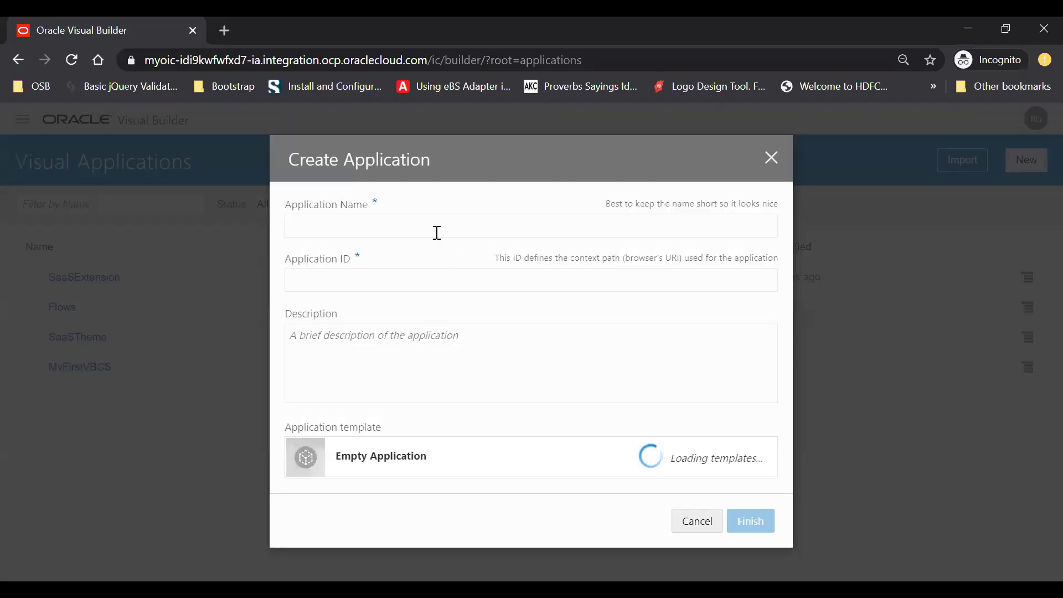
type("SFDCExtnension")
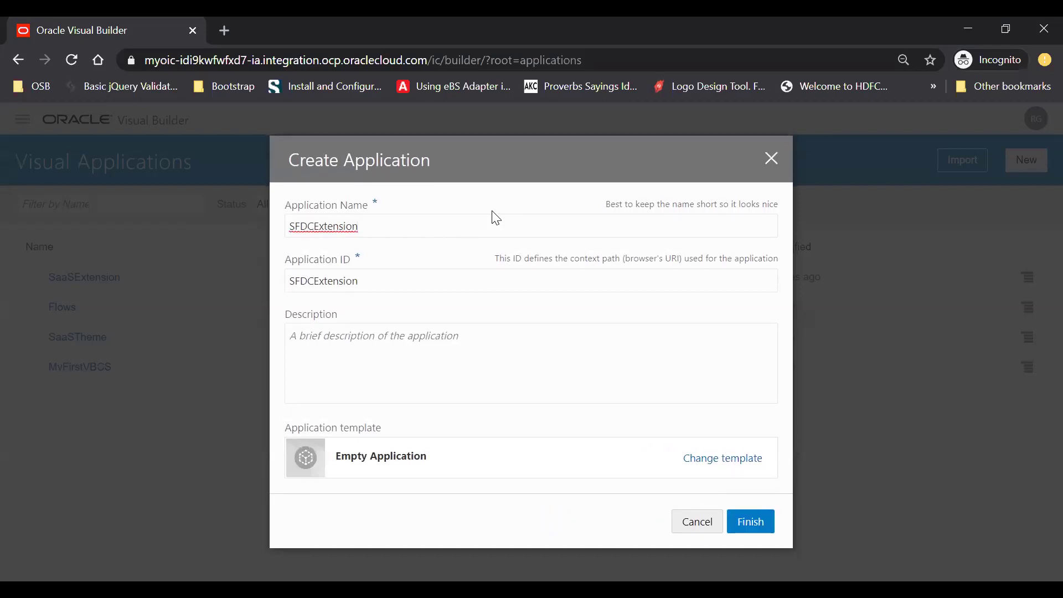
left_click(751, 521)
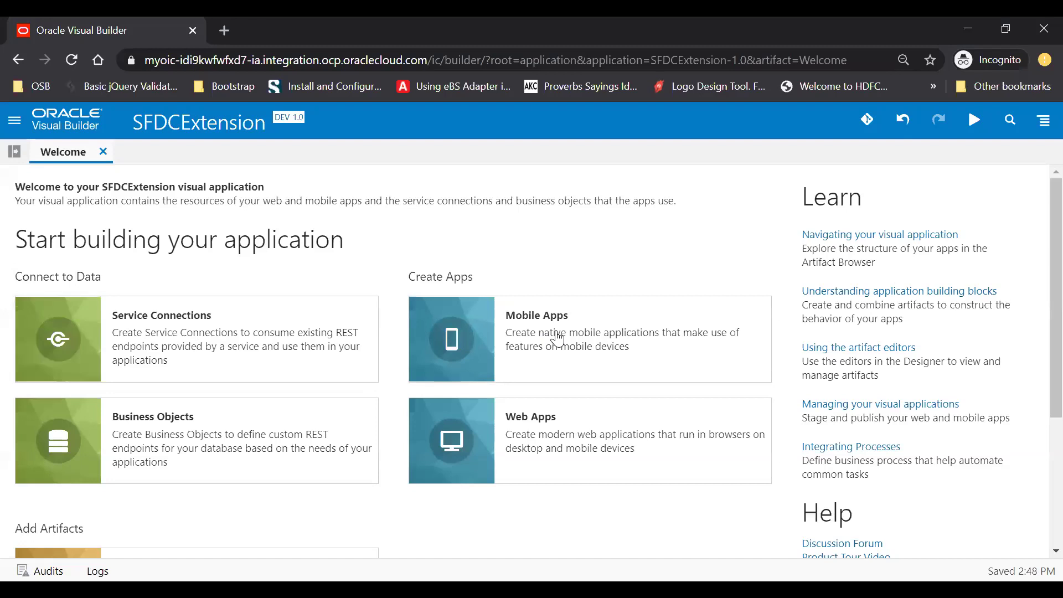
left_click(236, 347)
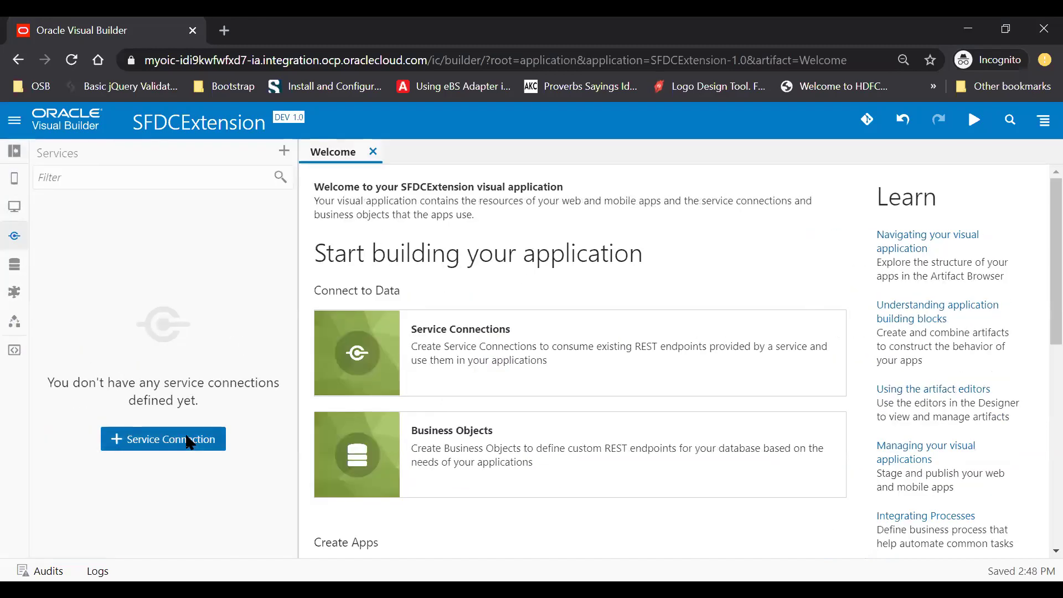
left_click(213, 438)
left_click(683, 376)
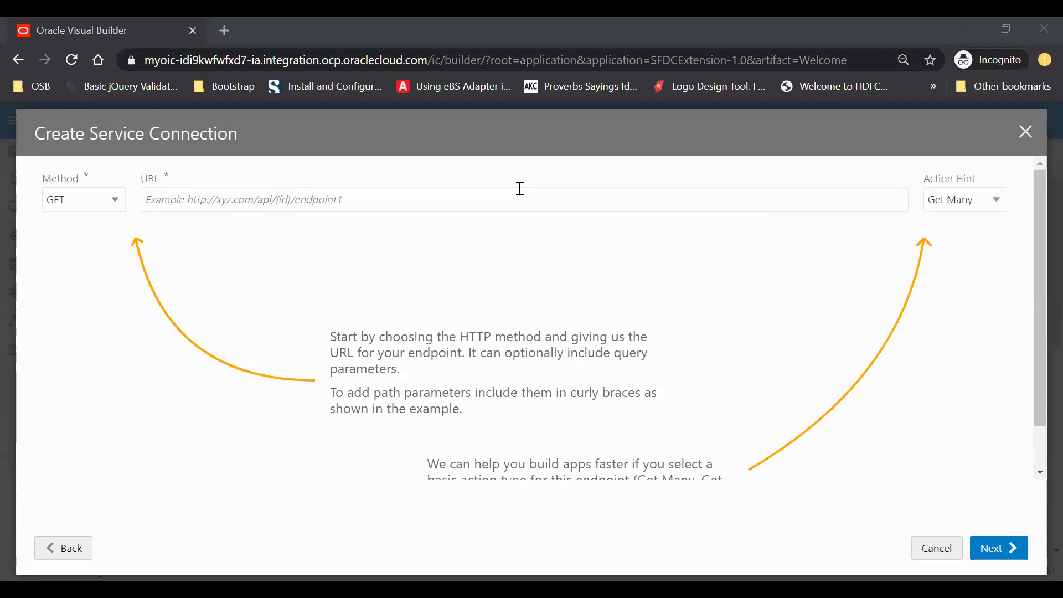
left_click(520, 191)
type("https://ap15.salesforce.com/services/data/v28.0/sobjects/Opportunity")
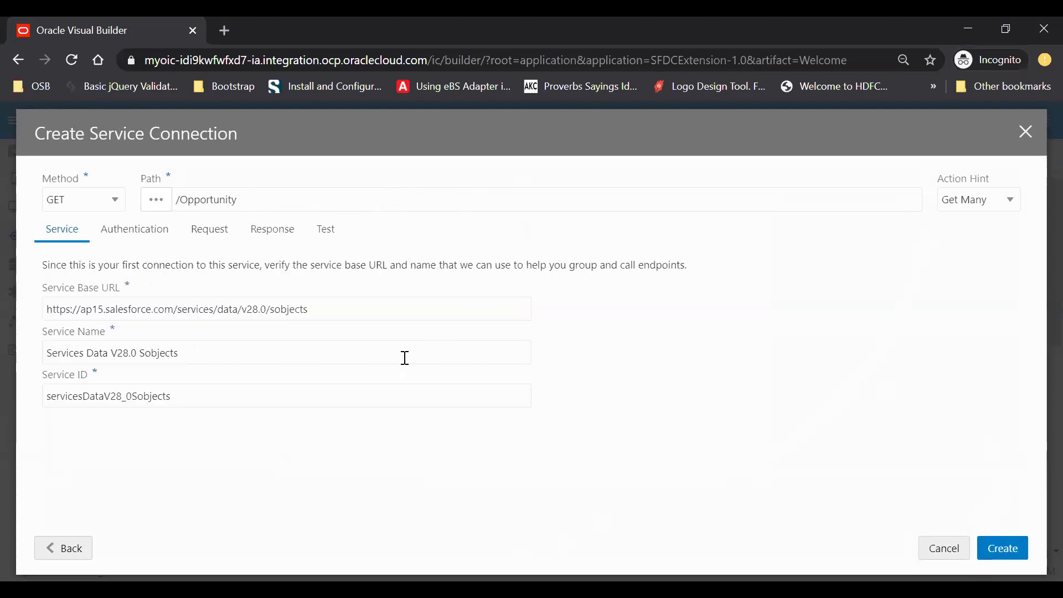
- Enable authentication for the connection using Resource Owner OAuth 2.0, with the username, password, client ID and client secret filled in
left_click(140, 240)
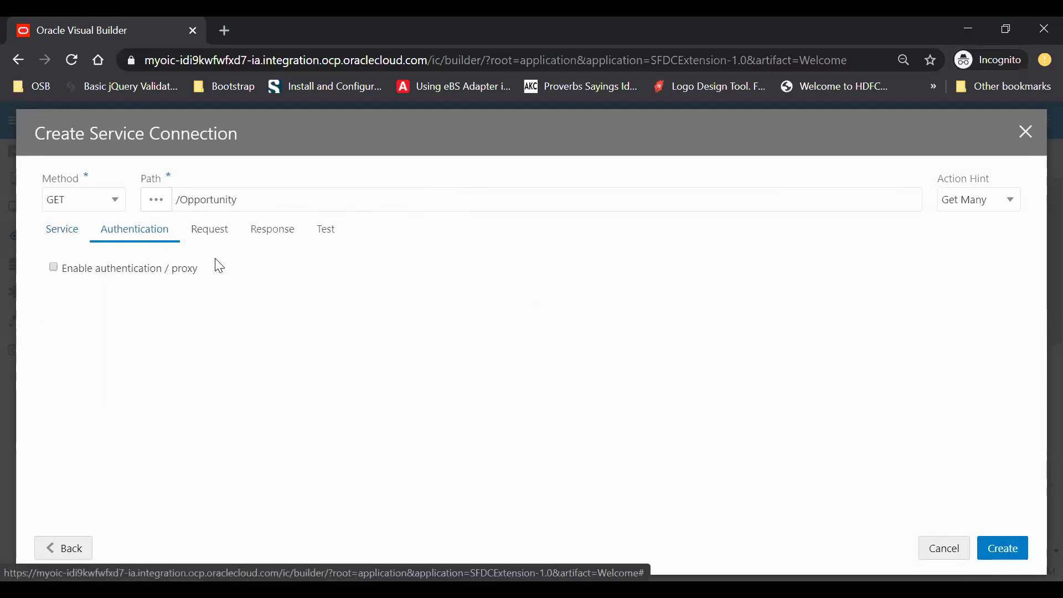
left_click(54, 269)
left_click(111, 306)
scroll(211, 397, "down", 1)
left_click(151, 458)
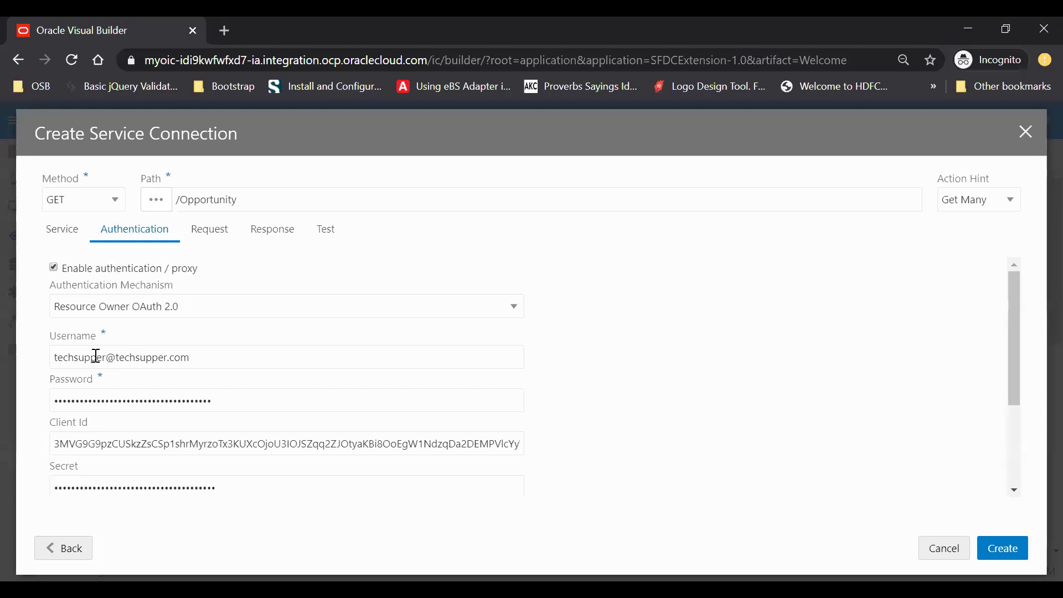
scroll(337, 434, "down", 2)
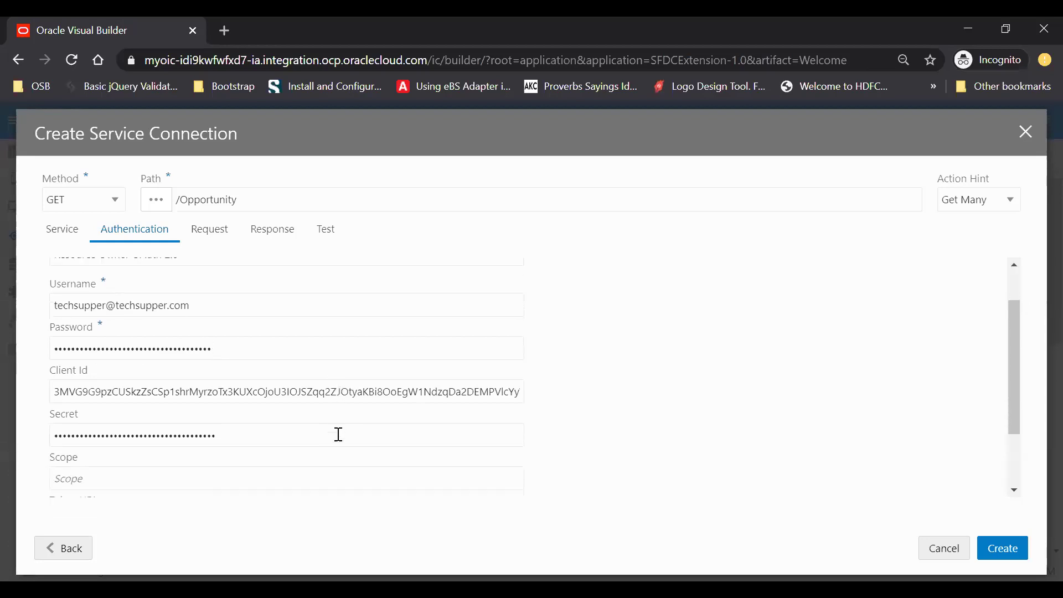
- Paste the Salesforce token URL into the connection's OAuth authentication settings
scroll(338, 433, "down", 2)
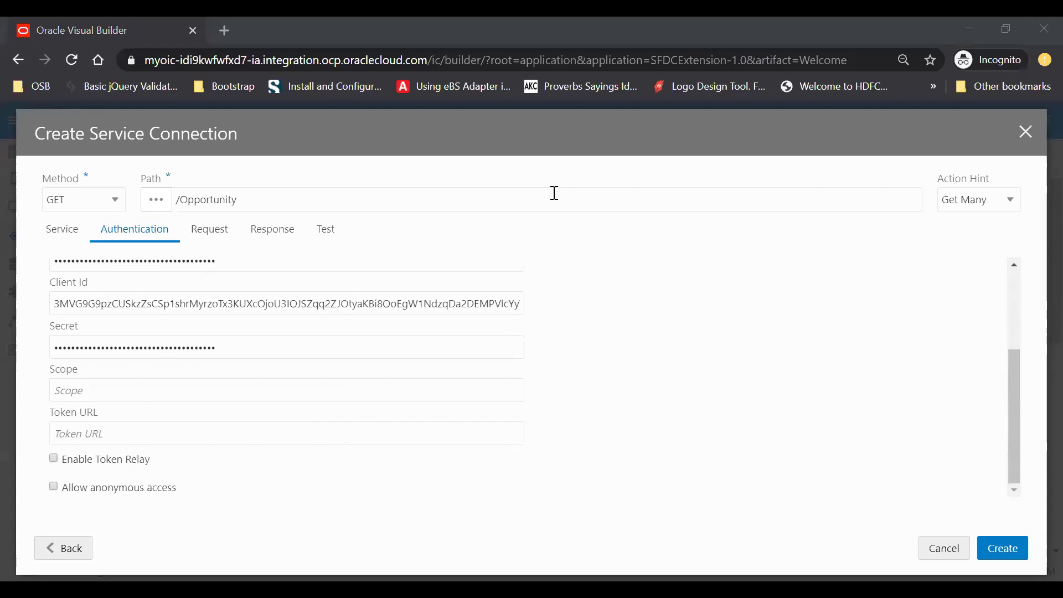
left_click(274, 431)
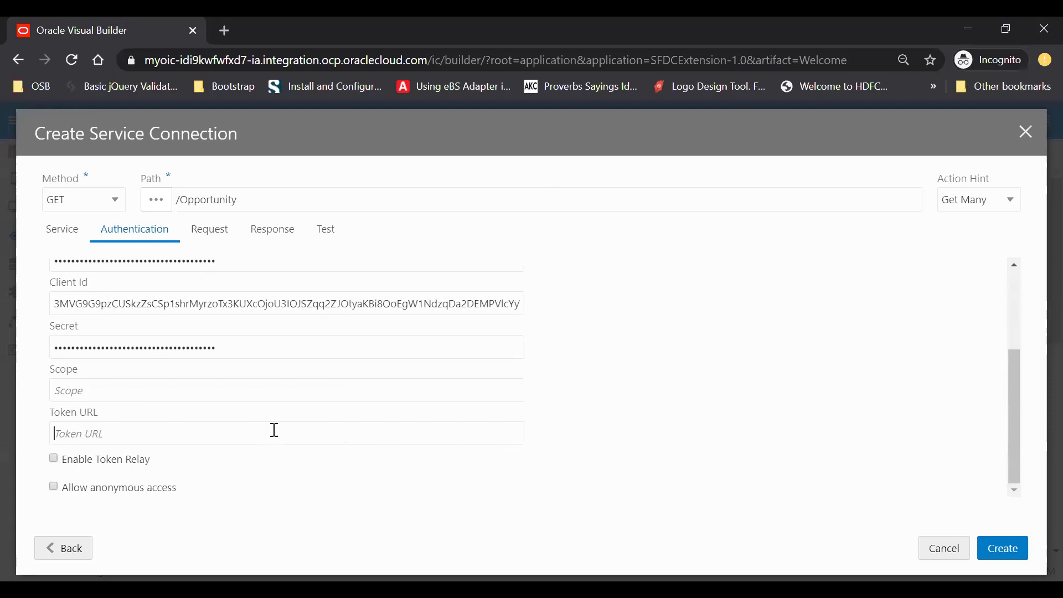
key("ctrl+v")
scroll(663, 345, "up", 5)
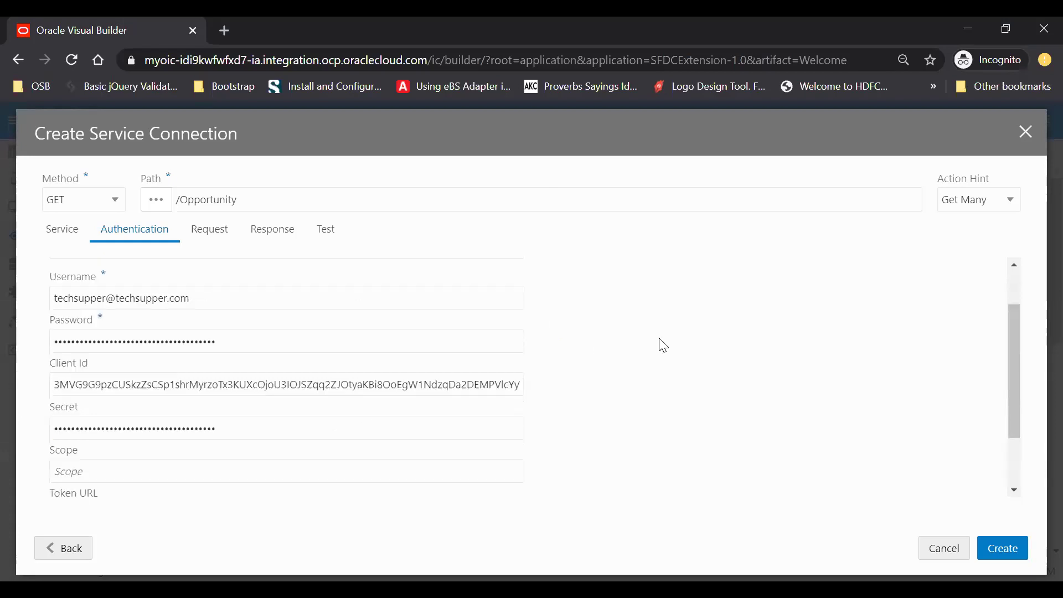
- Send a test request for the GET Opportunity endpoint and copy the returned payload to the response body
left_click(214, 237)
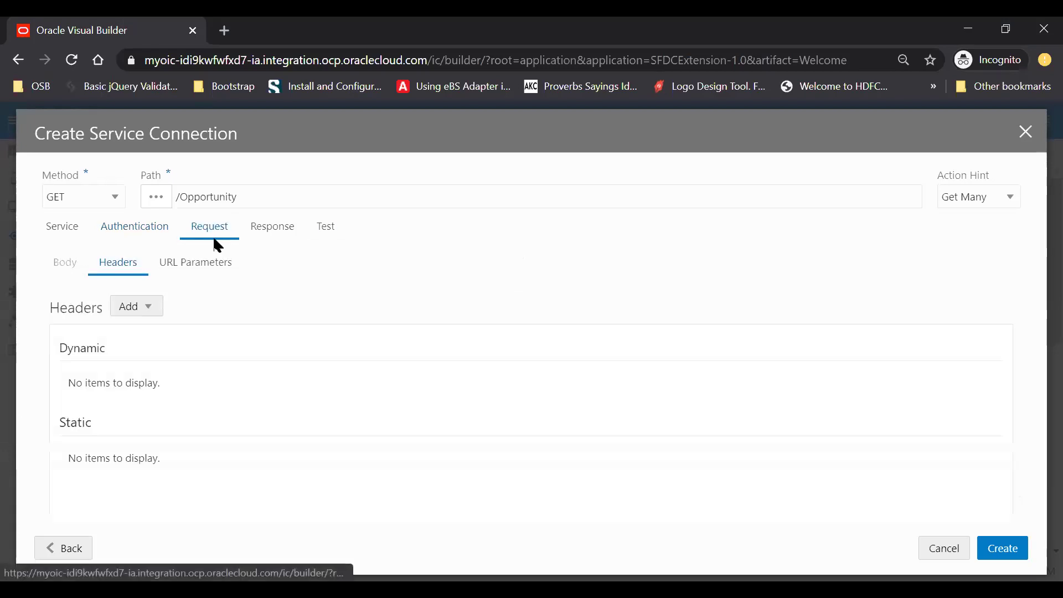
left_click(332, 232)
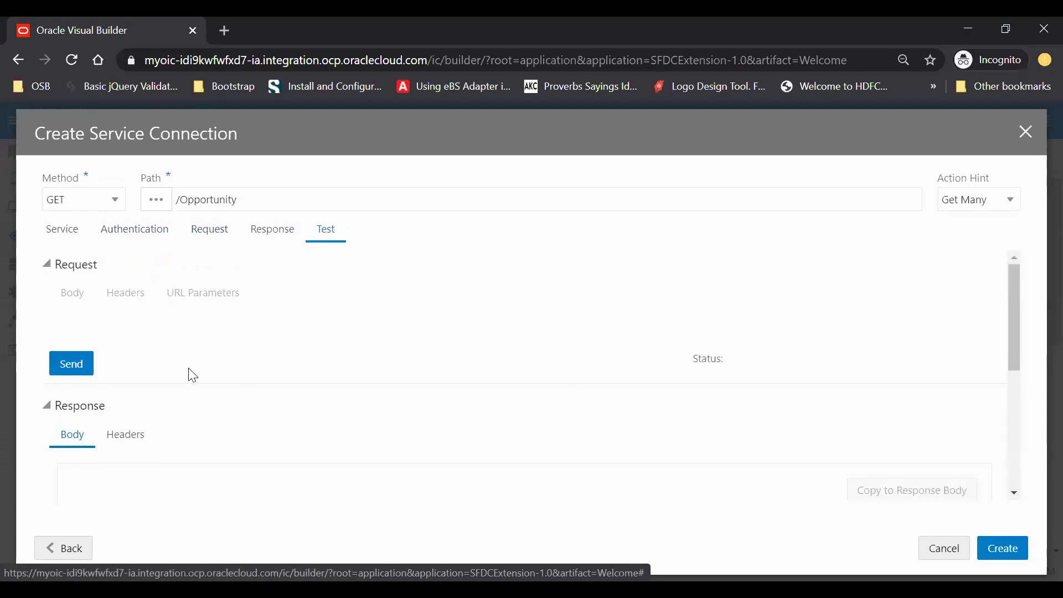
left_click(86, 367)
scroll(87, 366, "down", 2)
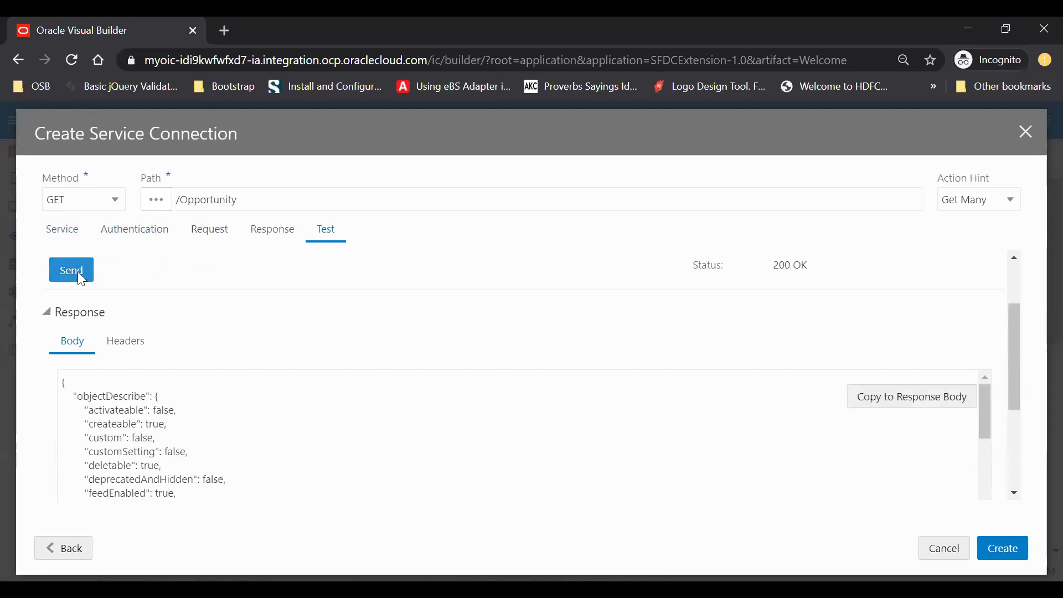
scroll(441, 407, "down", 2)
scroll(233, 487, "down", 15)
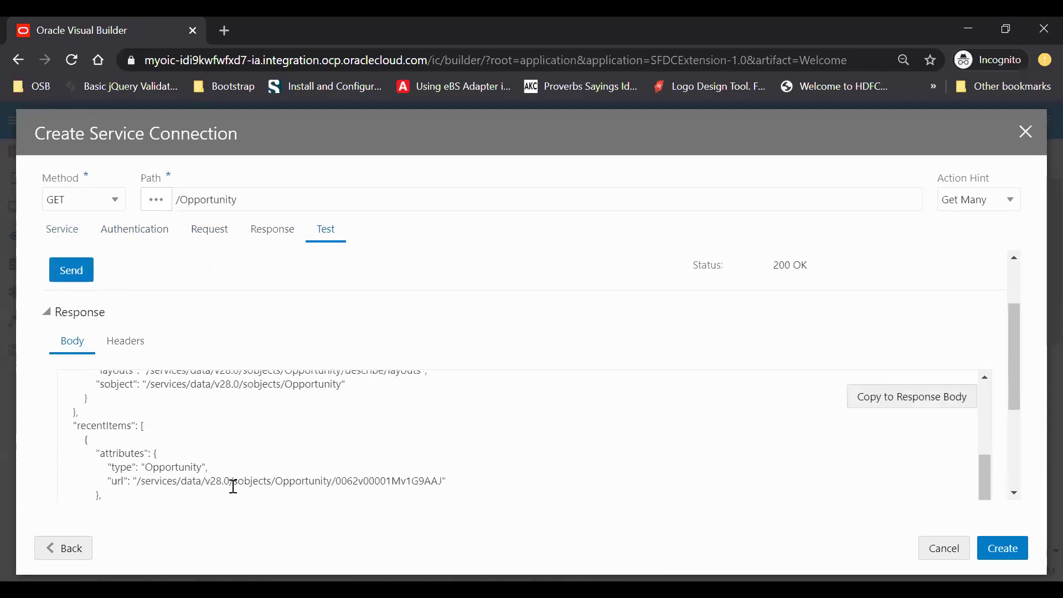
scroll(233, 486, "up", 15)
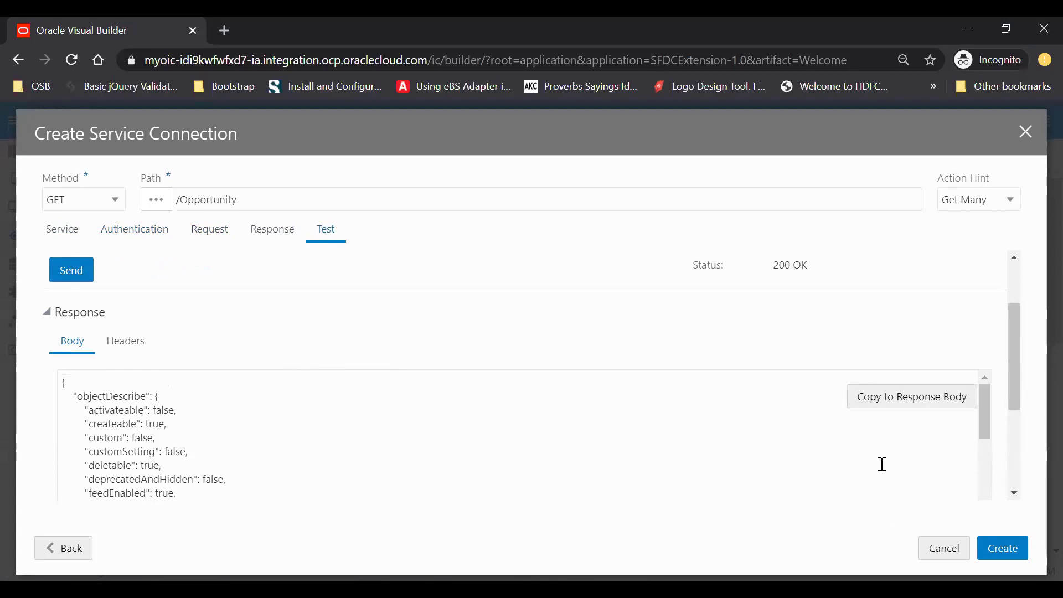
left_click(945, 399)
scroll(481, 386, "up", 2)
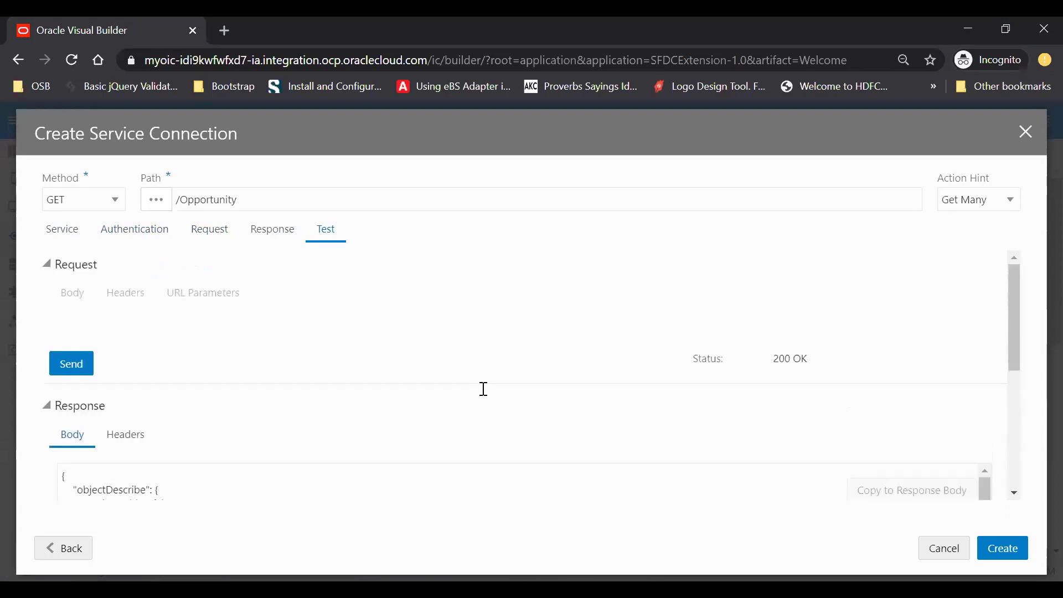
- Review the service base URL and name, keep them, and create the service connection
left_click(77, 232)
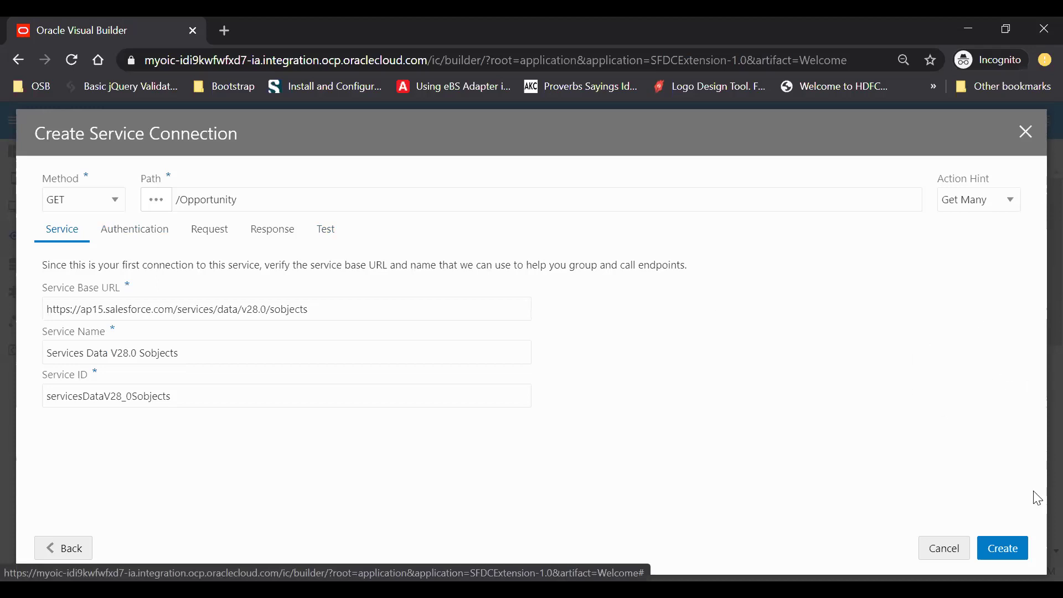
left_click(160, 233)
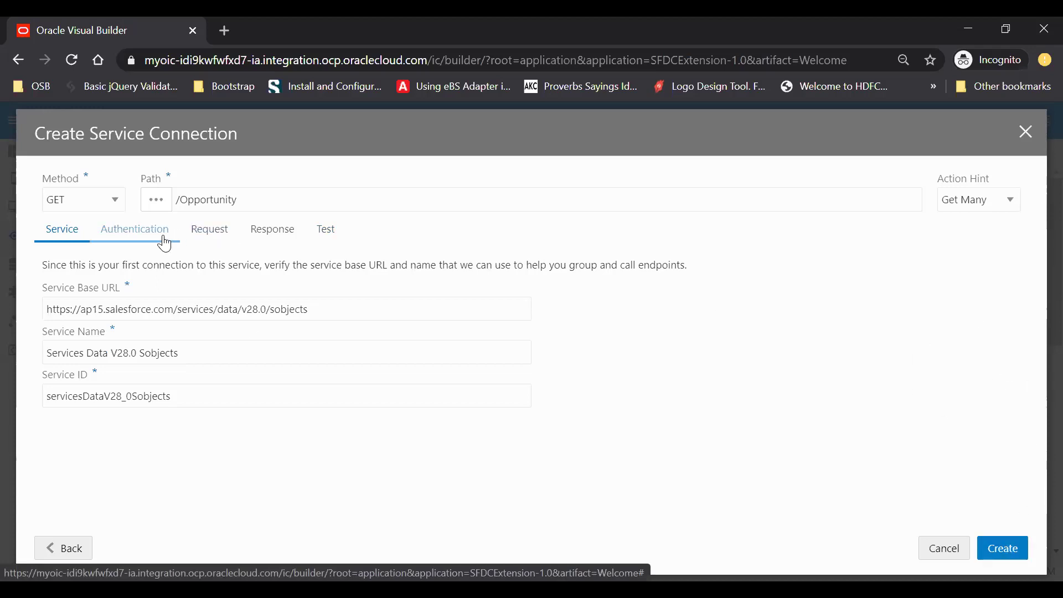
left_click(1003, 548)
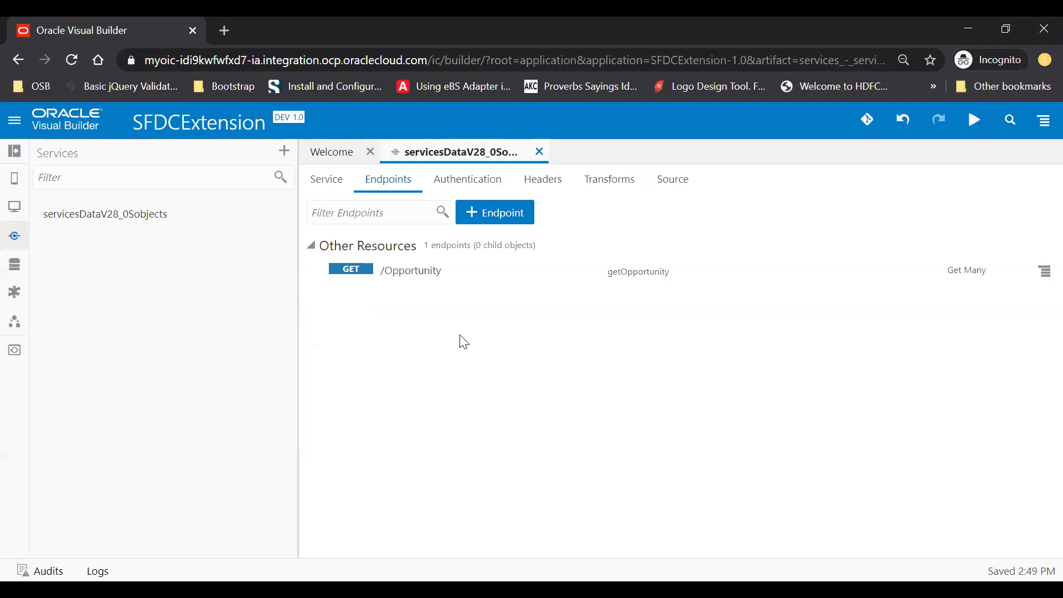
- Add another endpoint to the service connection with method PATCH and path /Opportunity/{oppid}
left_click(507, 216)
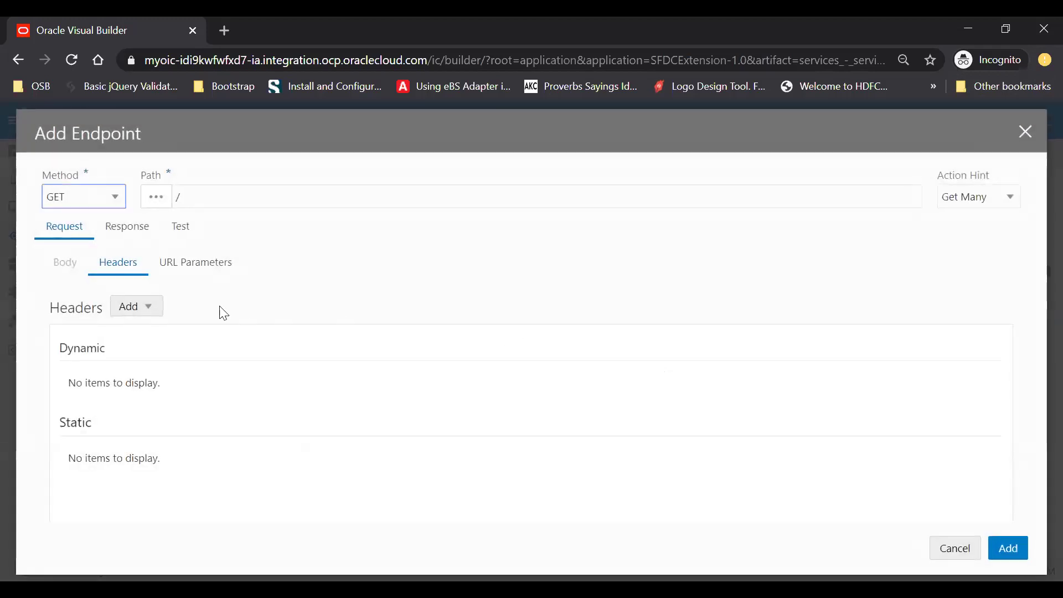
left_click(106, 207)
left_click(58, 288)
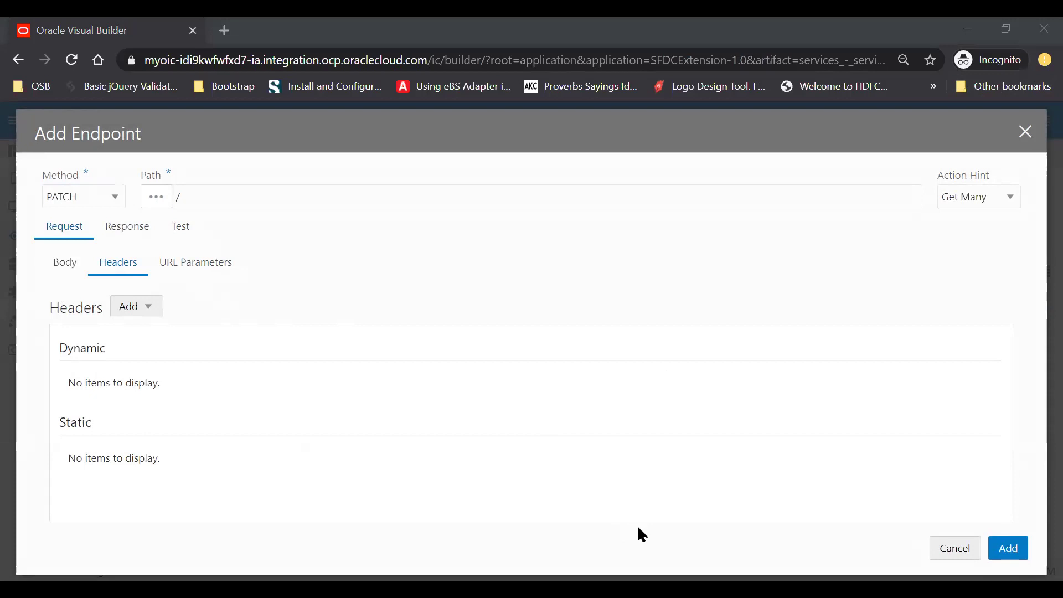
left_click(322, 190)
key("ctrl+v")
double_click(277, 199)
type("{}")
type("oppi")
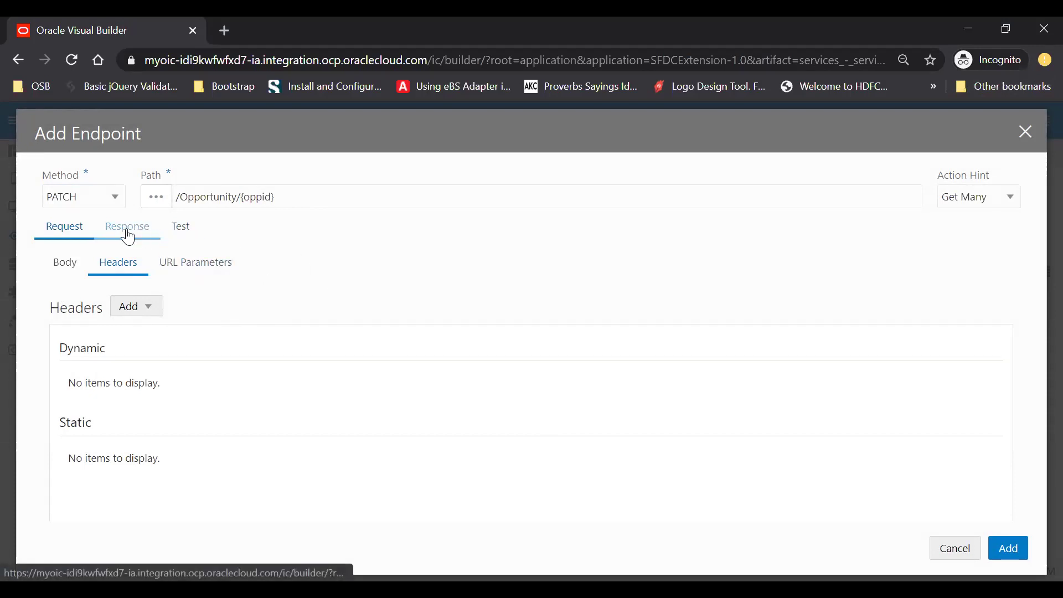
- Enter a test request body that sets "Name" to "My opp" for the PATCH endpoint and copy it to the request body
left_click(186, 235)
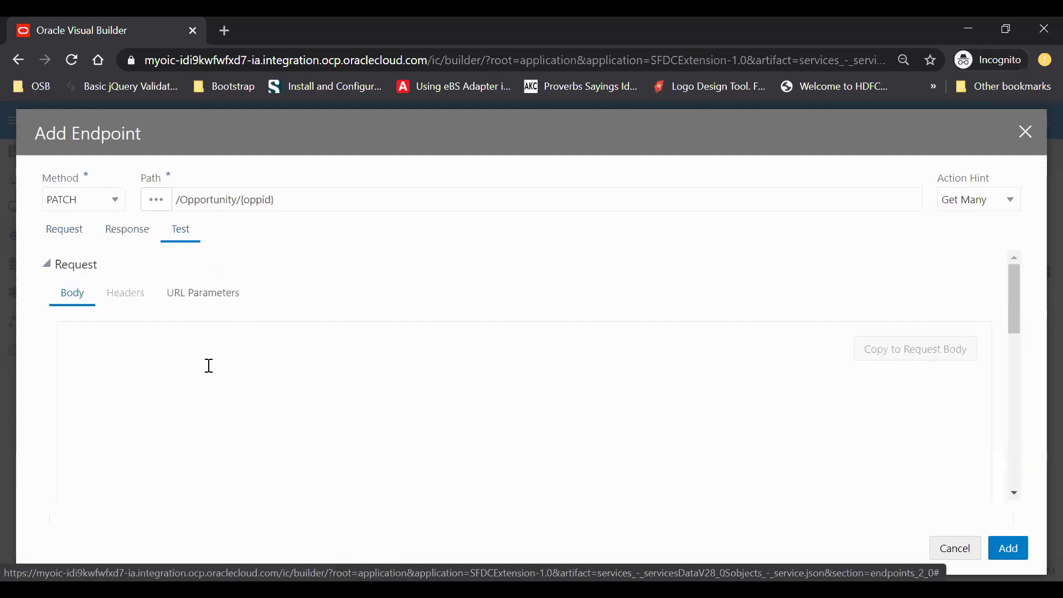
left_click(404, 381)
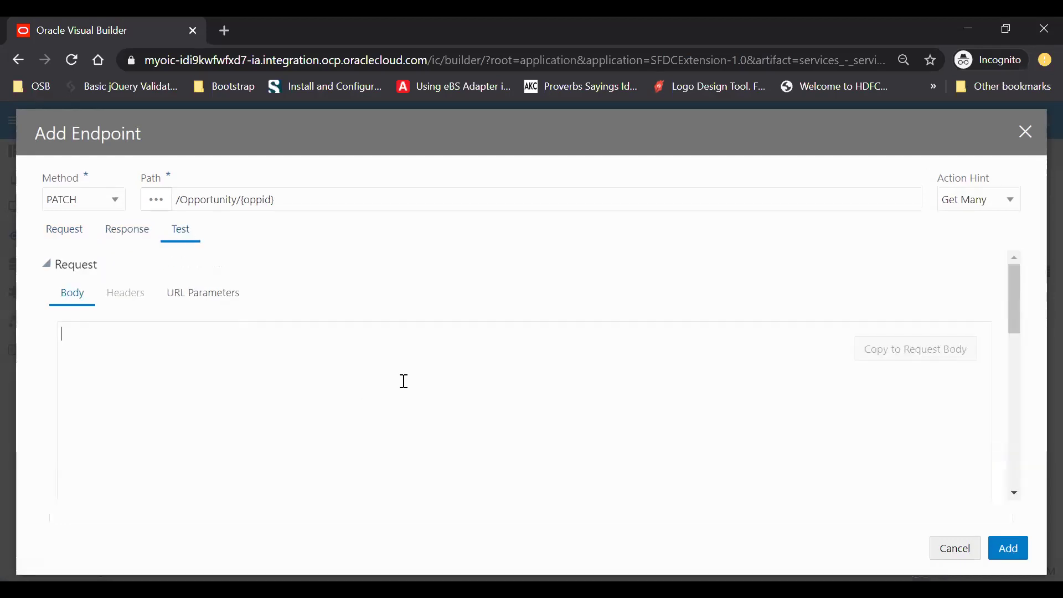
type("{")
key("Up")
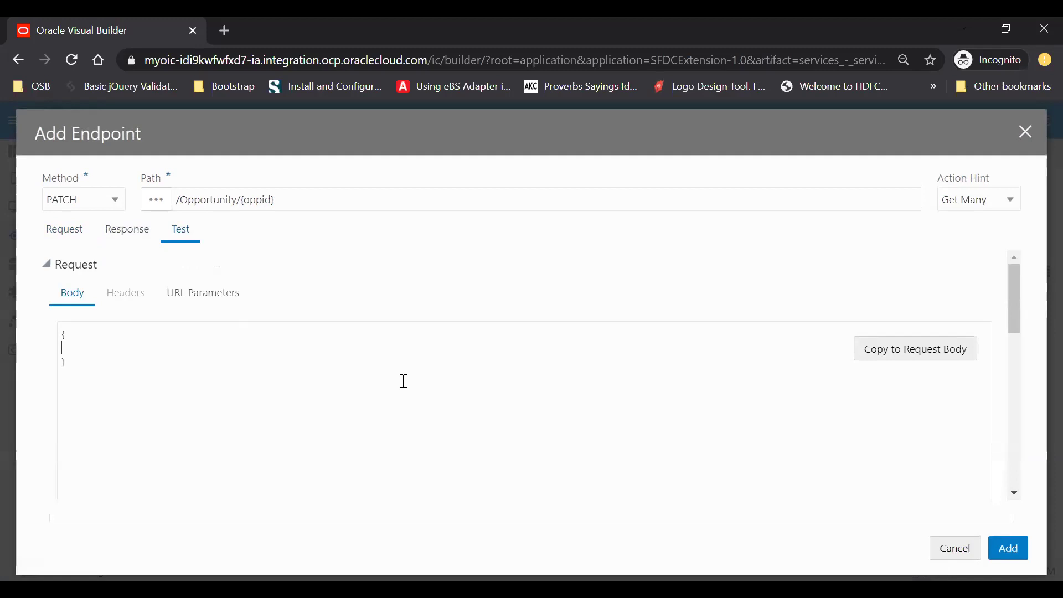
type("\"Name\":\"My opp")
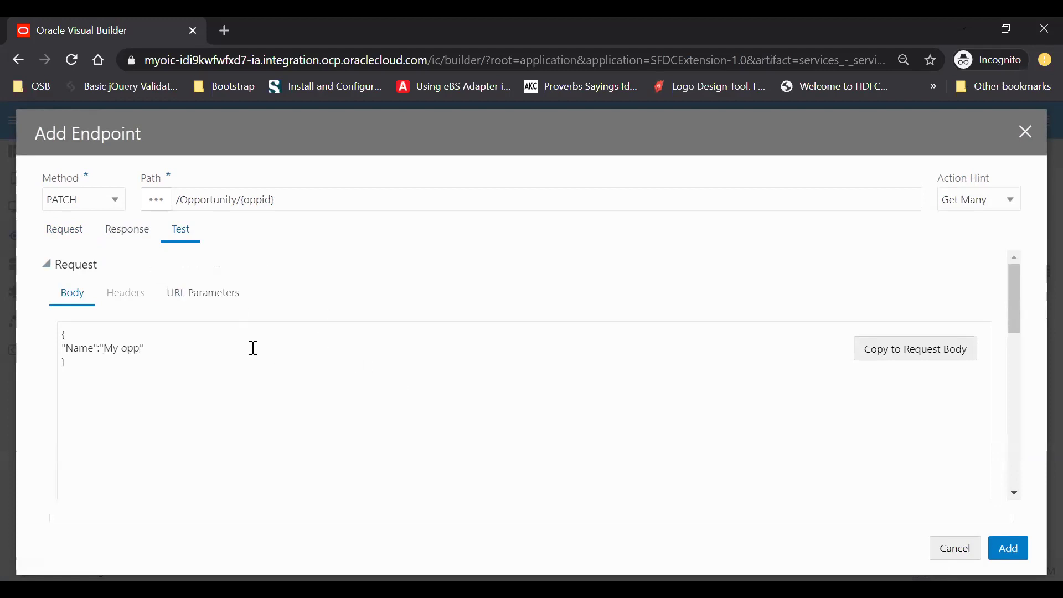
left_click(925, 357)
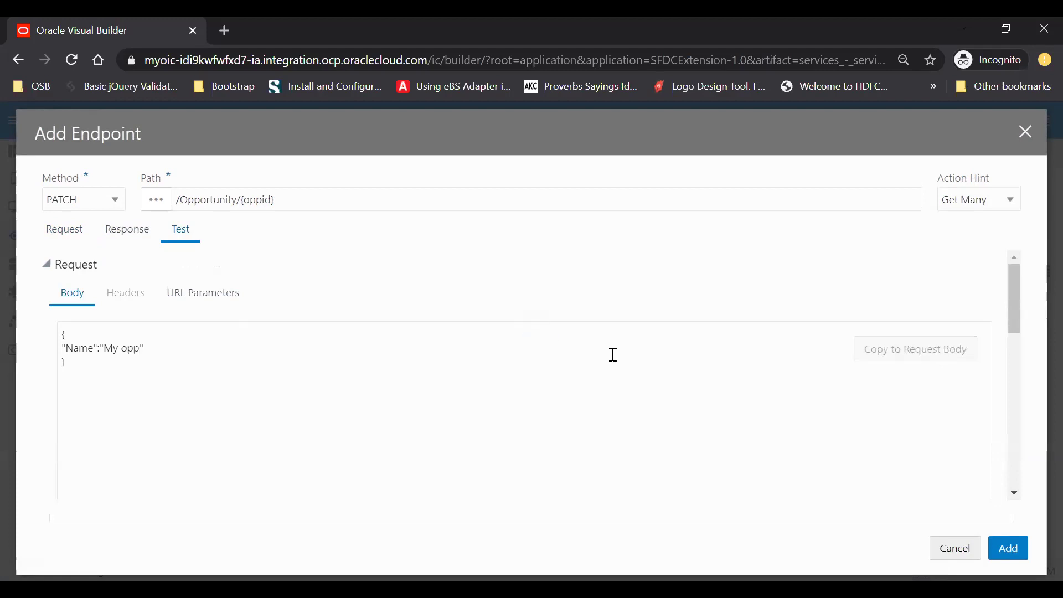
- Set the test value of the oppid path parameter to 0062v00001LjMo1AAF
left_click(203, 299)
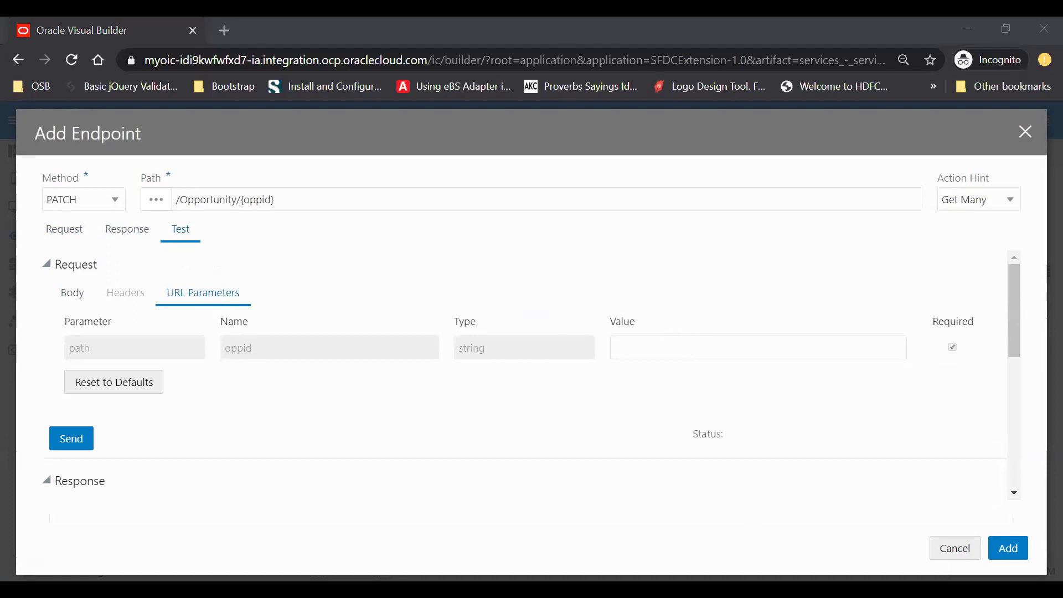
left_click(667, 350)
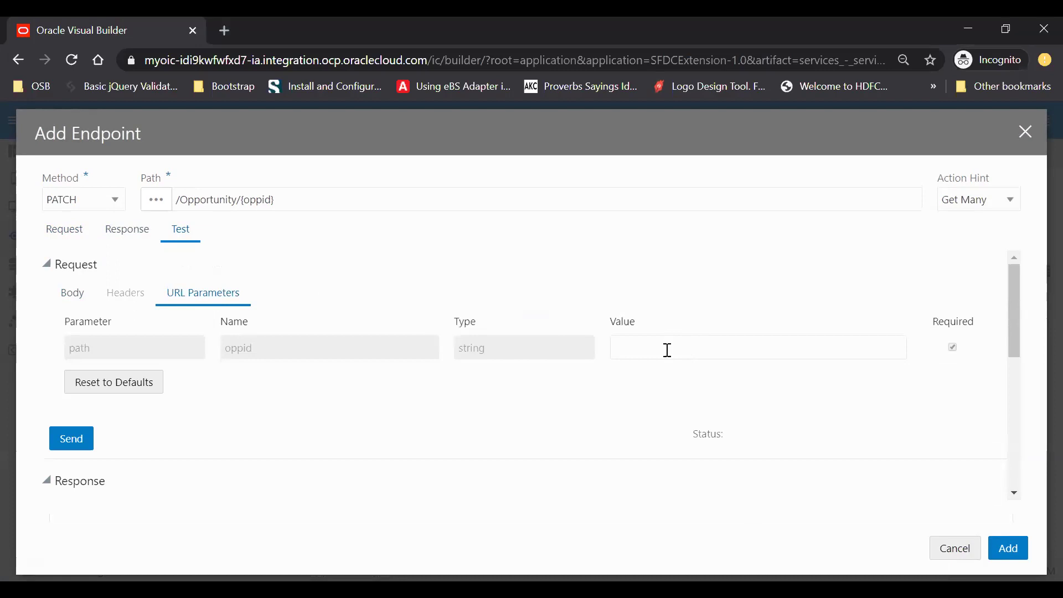
key("ctrl+v")
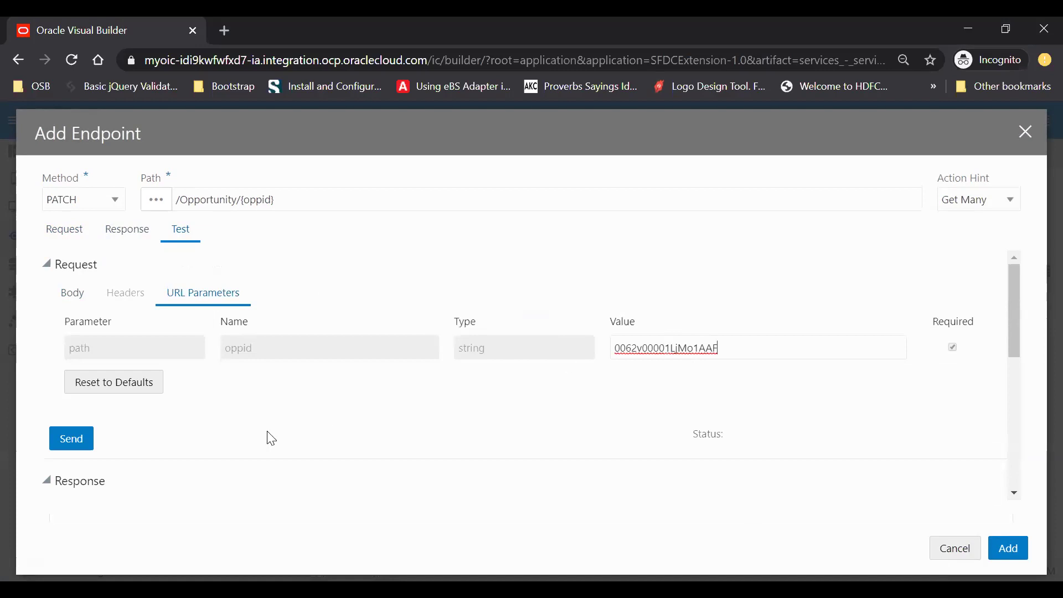
scroll(265, 479, "down", 2)
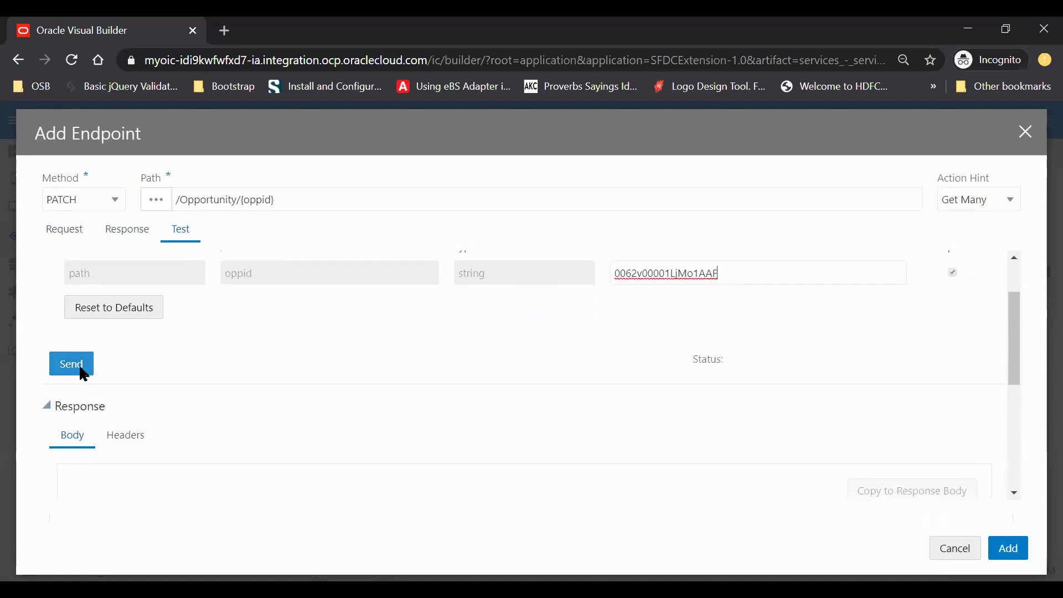
scroll(197, 372, "up", 2)
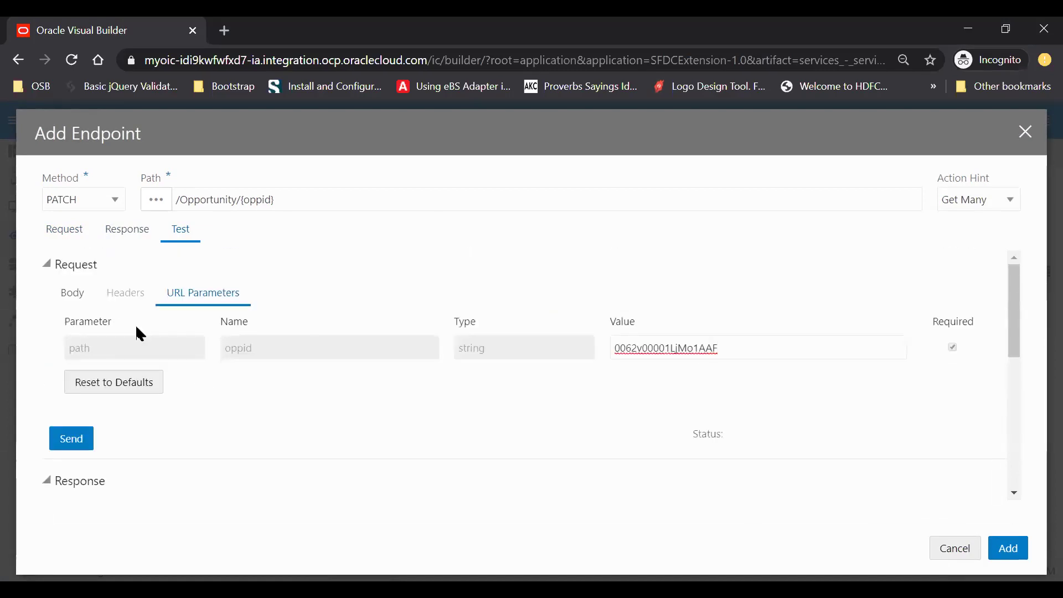
- Send the test PATCH request with the body and oppid value, check its response status, and add the endpoint
left_click(75, 296)
left_click(212, 299)
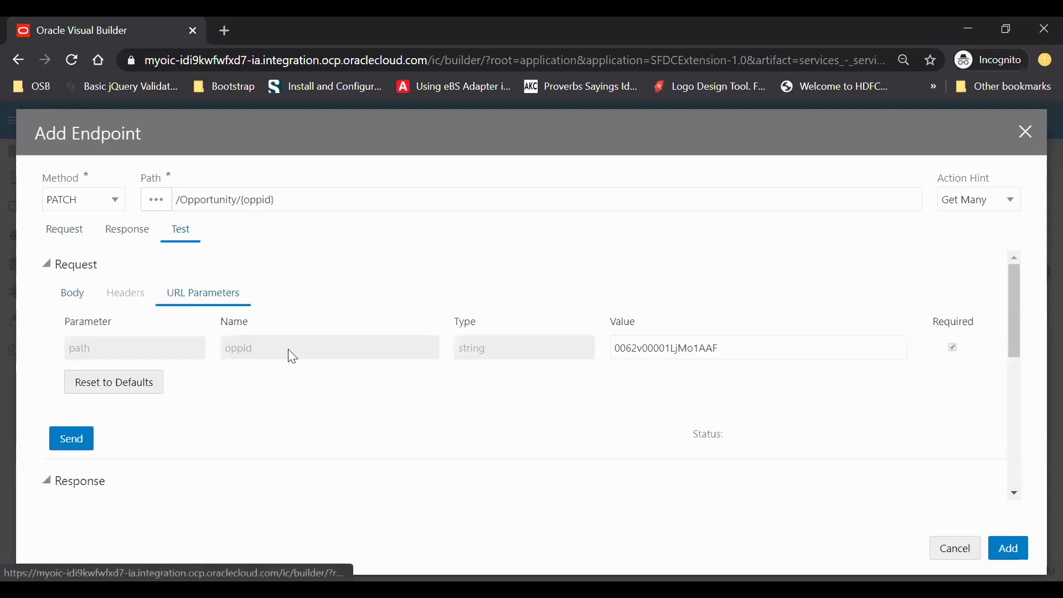
scroll(287, 349, "down", 5)
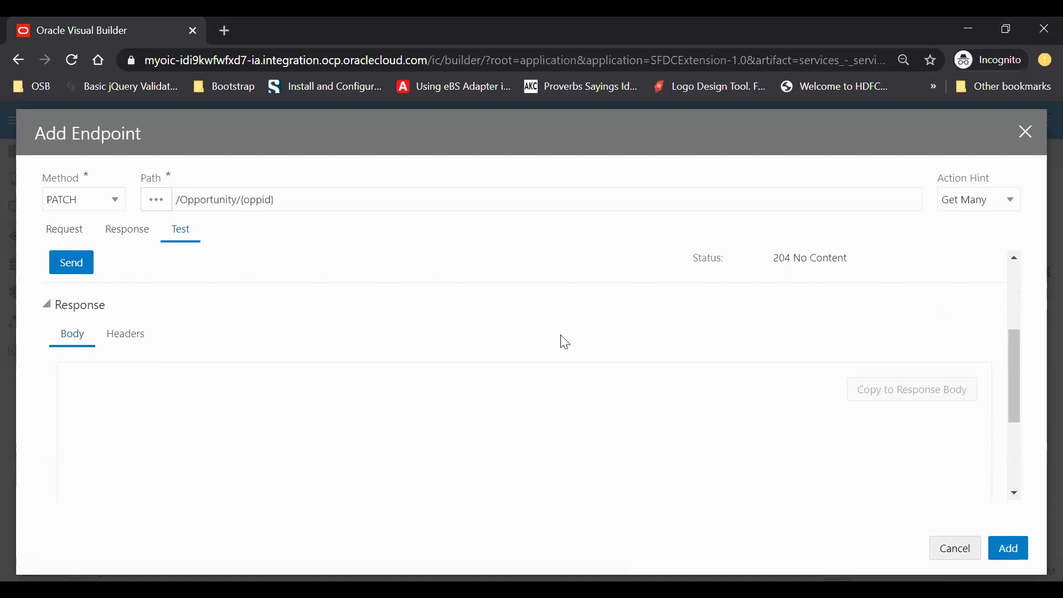
scroll(563, 339, "up", 5)
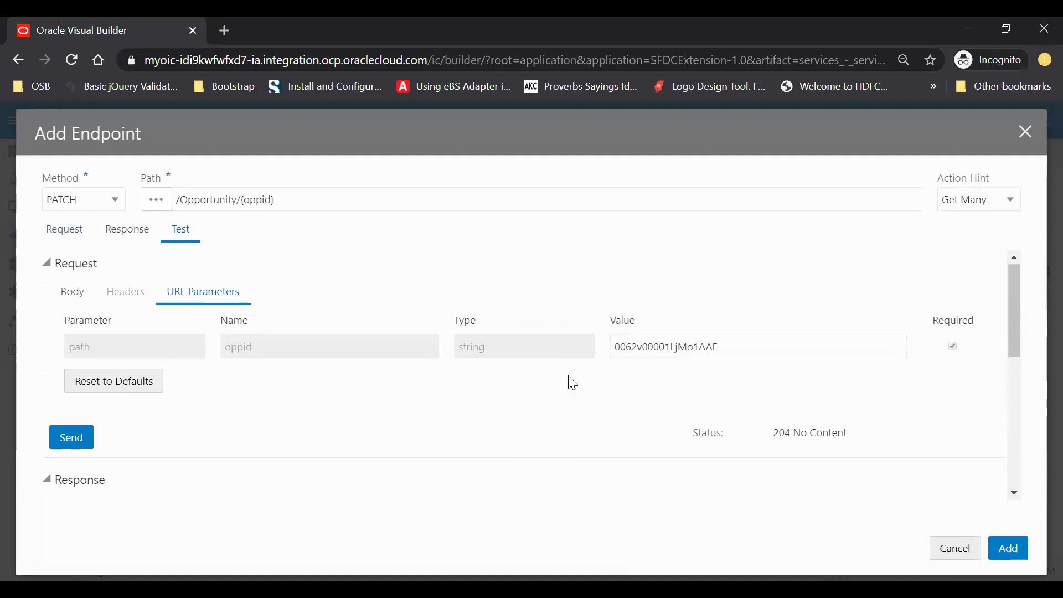
scroll(672, 340, "down", 1)
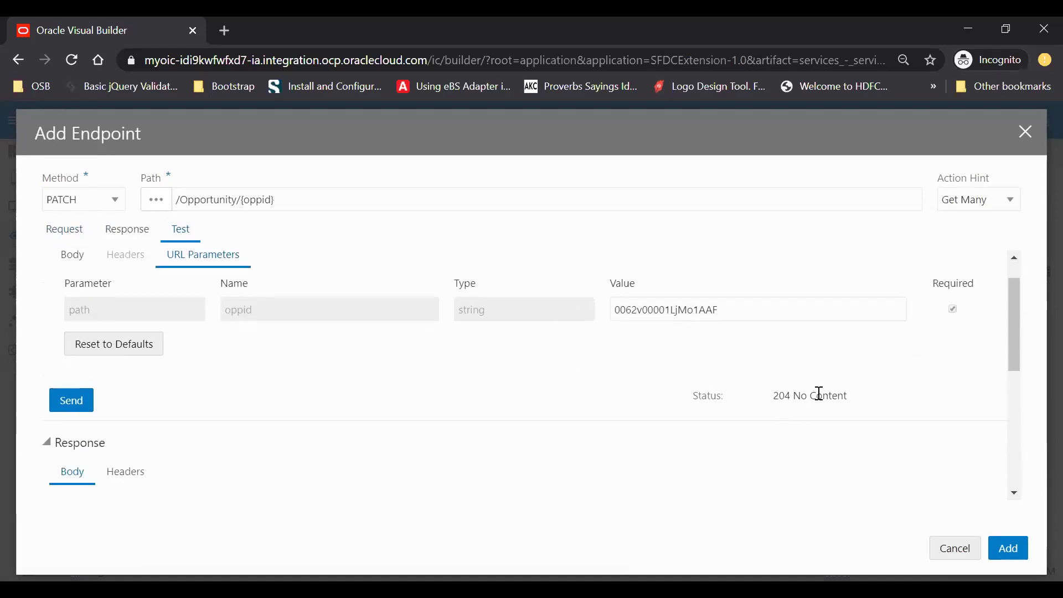
left_click(1008, 548)
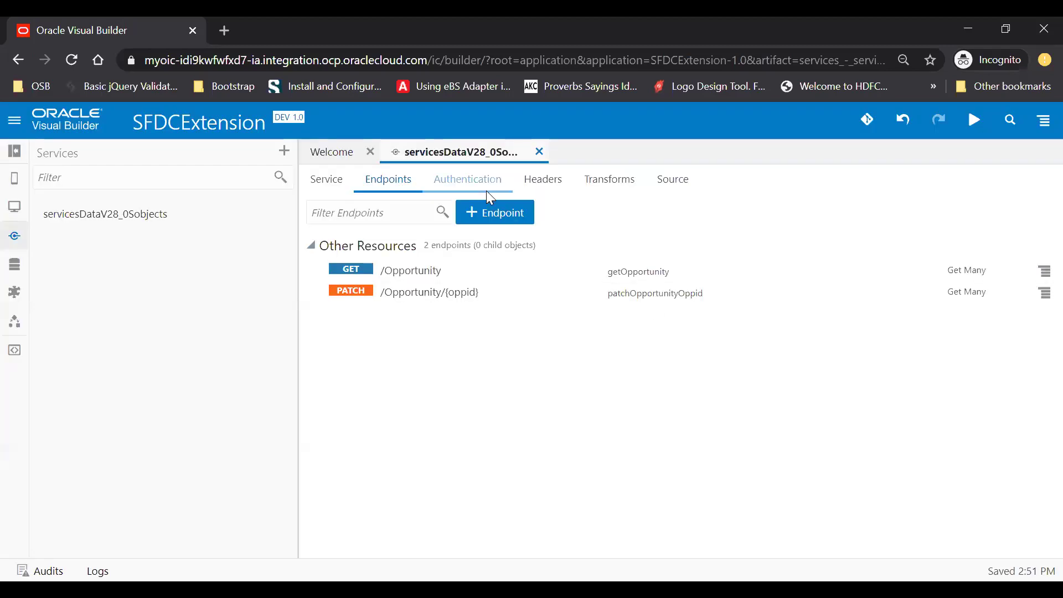
- Start another endpoint with method GET, path /Opportunity/{oppid} and action hint Get One
left_click(505, 215)
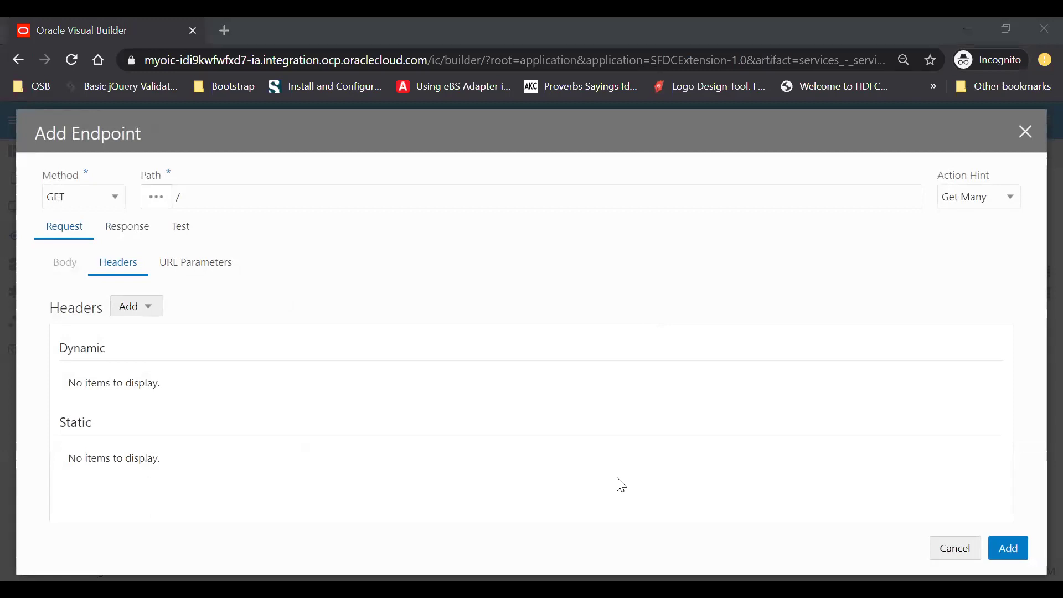
left_click(216, 204)
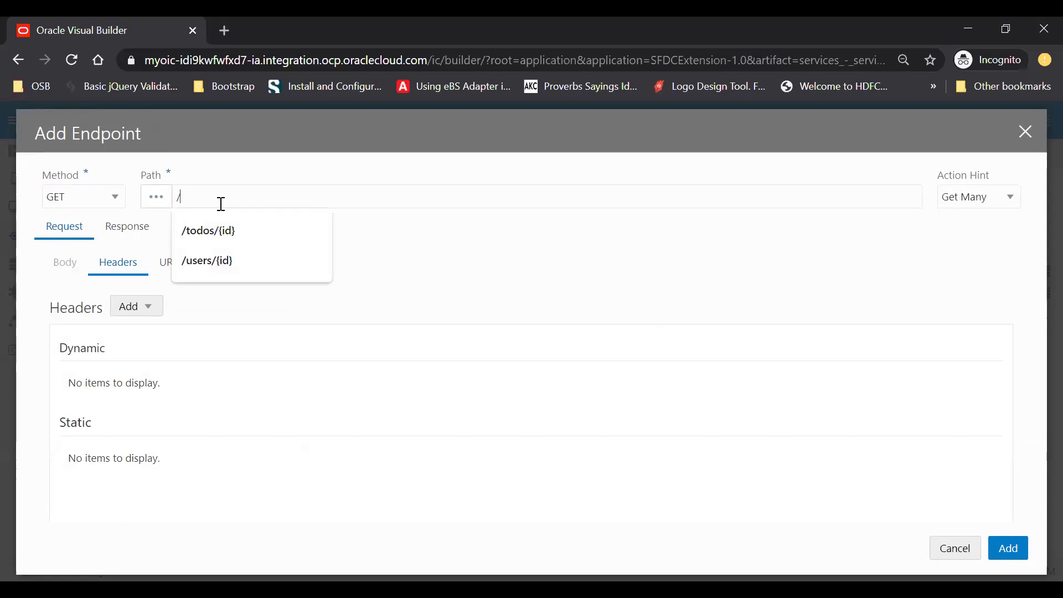
type("Opportunity/0062v00001LjMo1AAF")
double_click(247, 203)
key("ctrl+c")
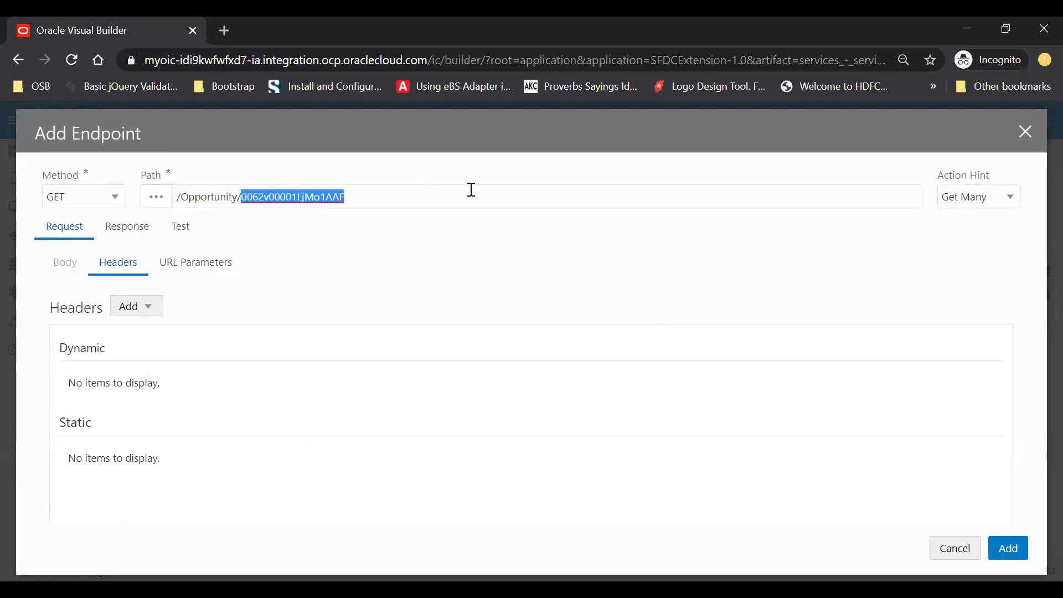
key("BackSpace")
type("{oppid")
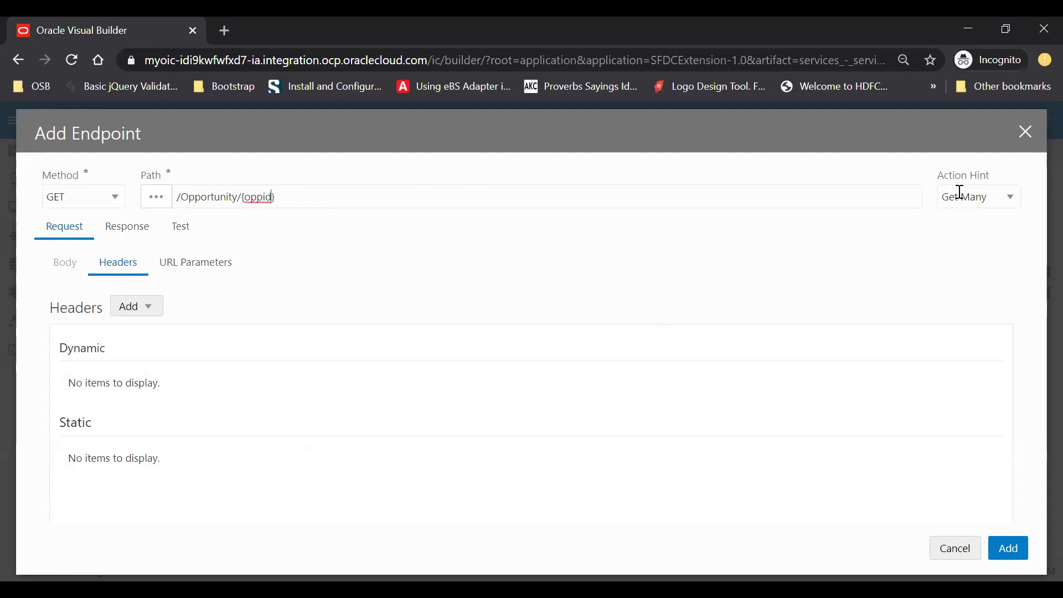
left_click(981, 195)
left_click(981, 241)
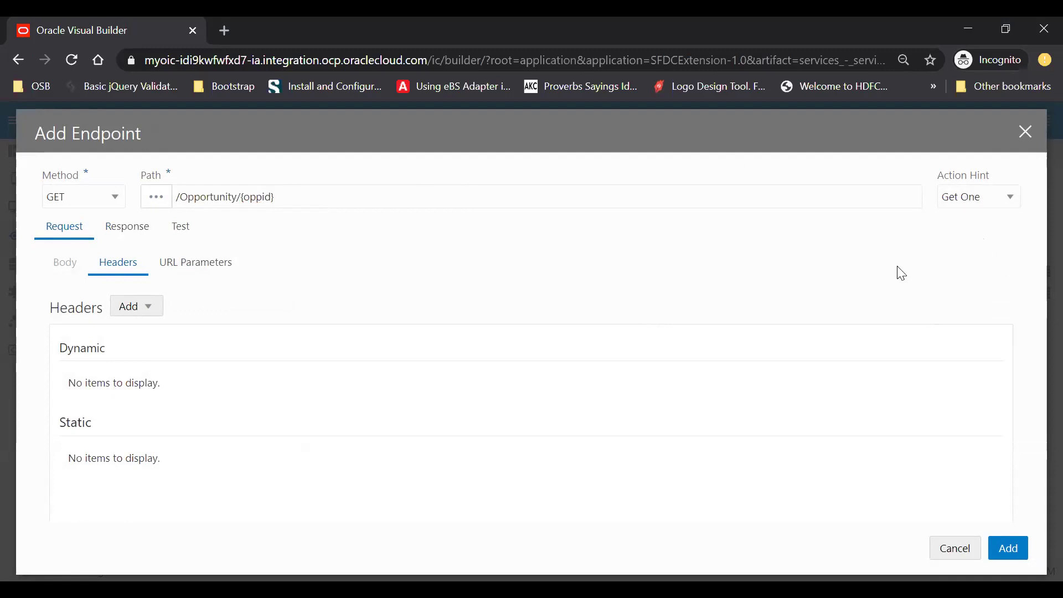
- Test the single-record GET endpoint with the oppid path parameter set to 0062v00001LjMo1AAF
left_click(184, 229)
left_click(662, 353)
key("ctrl+v")
left_click(72, 438)
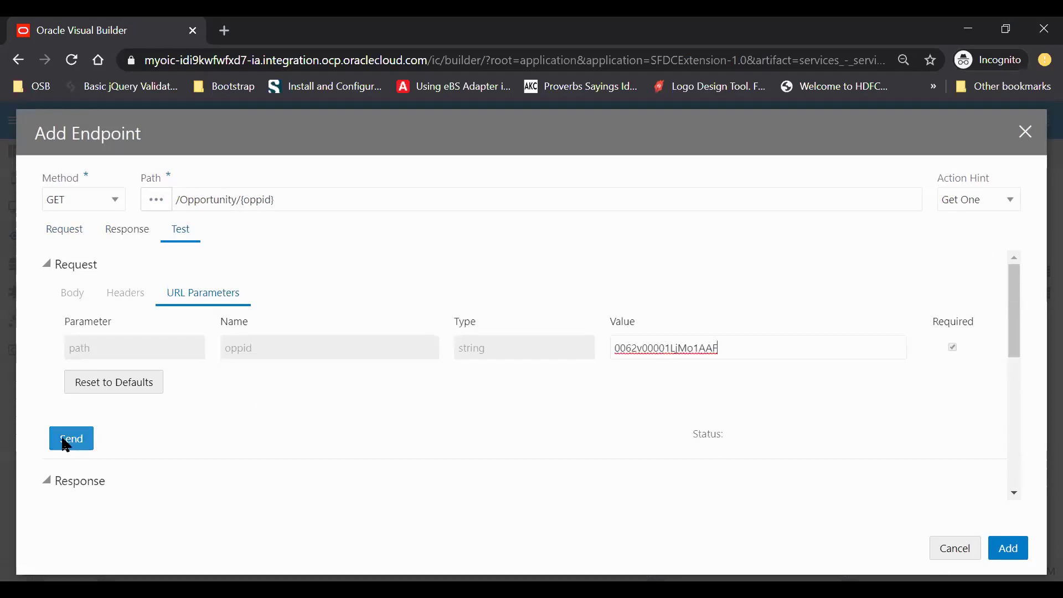
- Review the returned Opportunity record, copy it to the response body, and add the GET endpoint
scroll(514, 356, "down", 3)
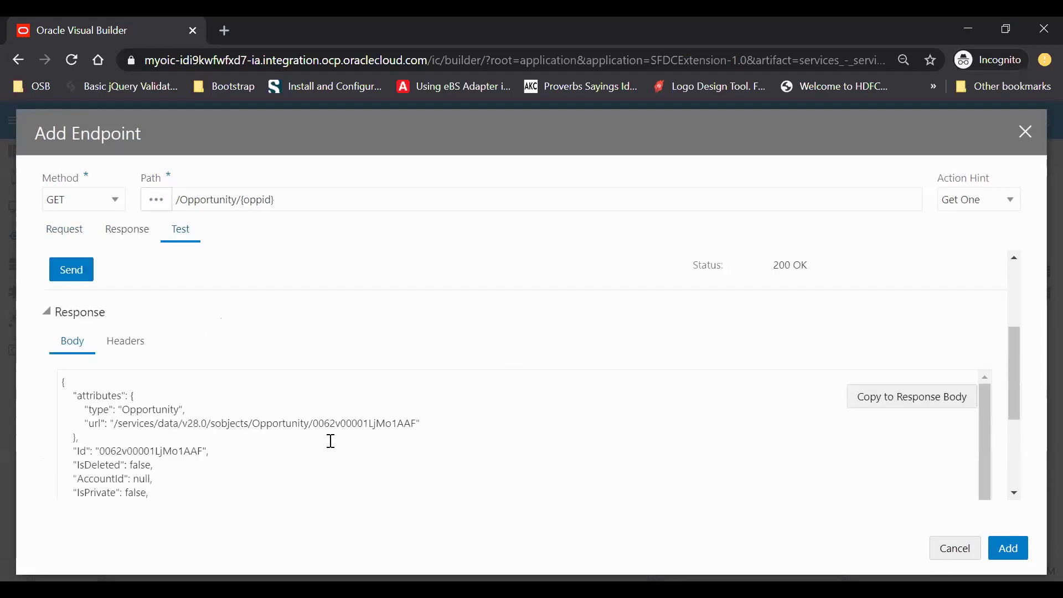
scroll(332, 441, "down", 5)
scroll(332, 439, "up", 5)
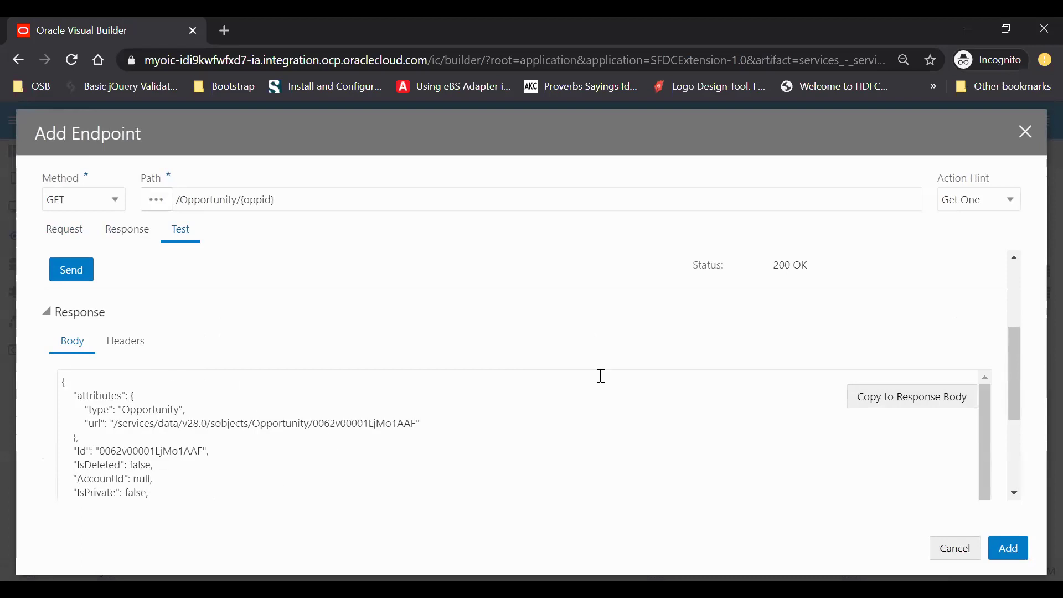
left_click(919, 396)
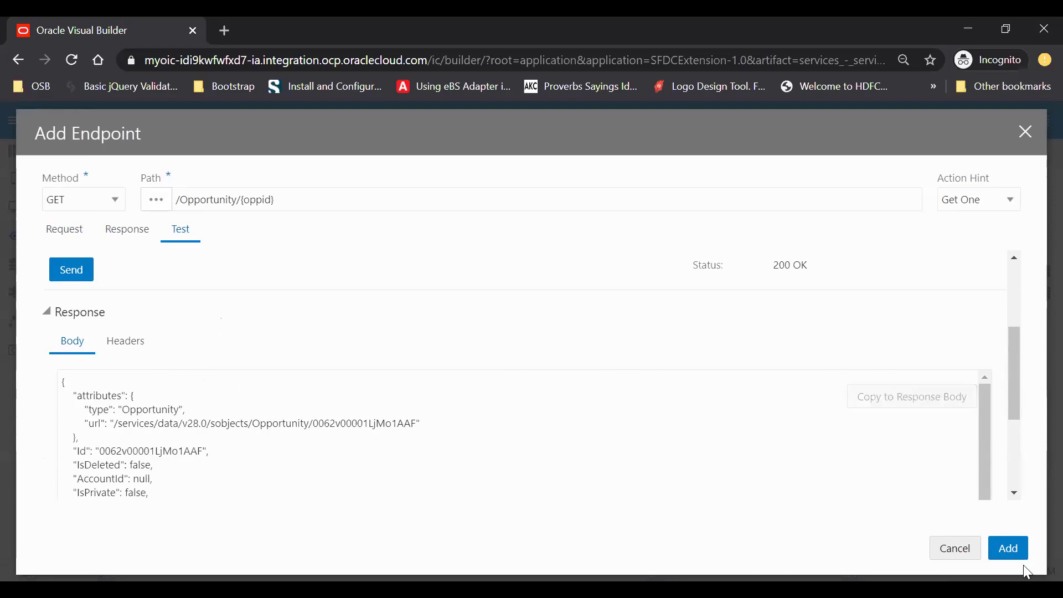
left_click(1010, 550)
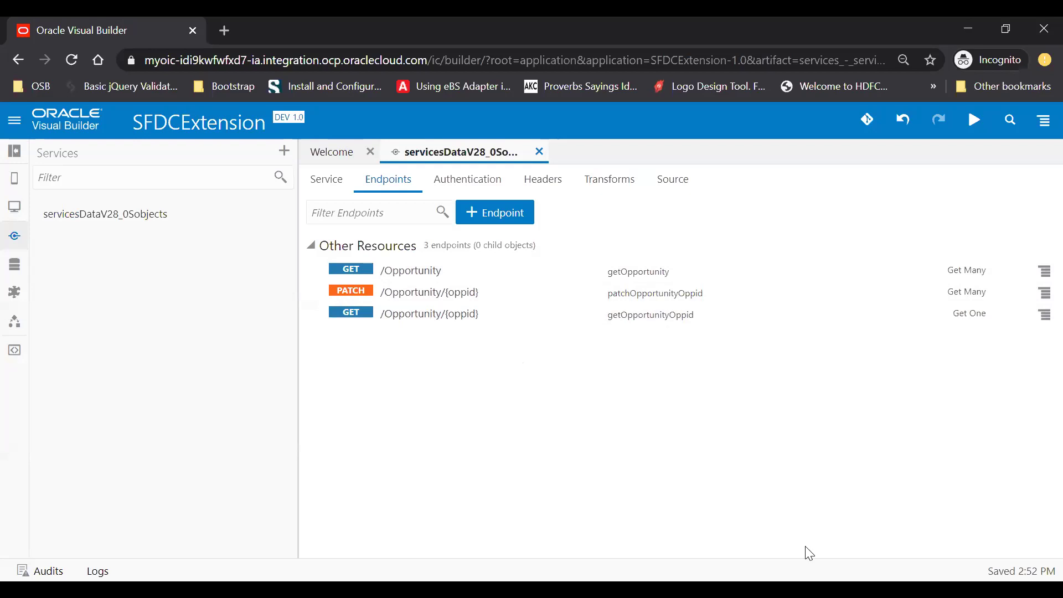
- Create a web application named SaaSApp with navigation style None
left_click(15, 206)
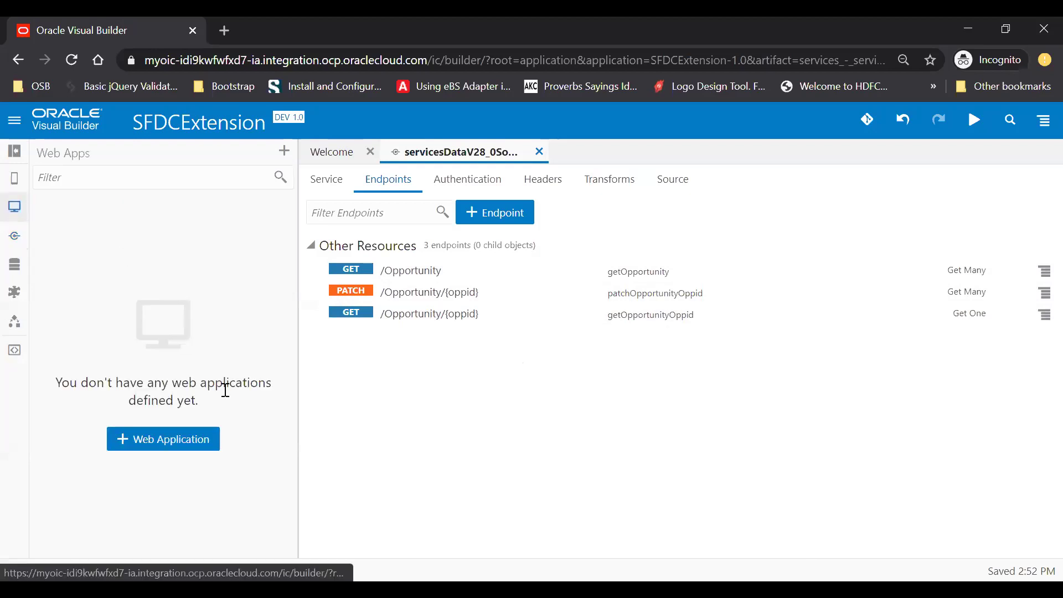
left_click(166, 446)
type("Sa")
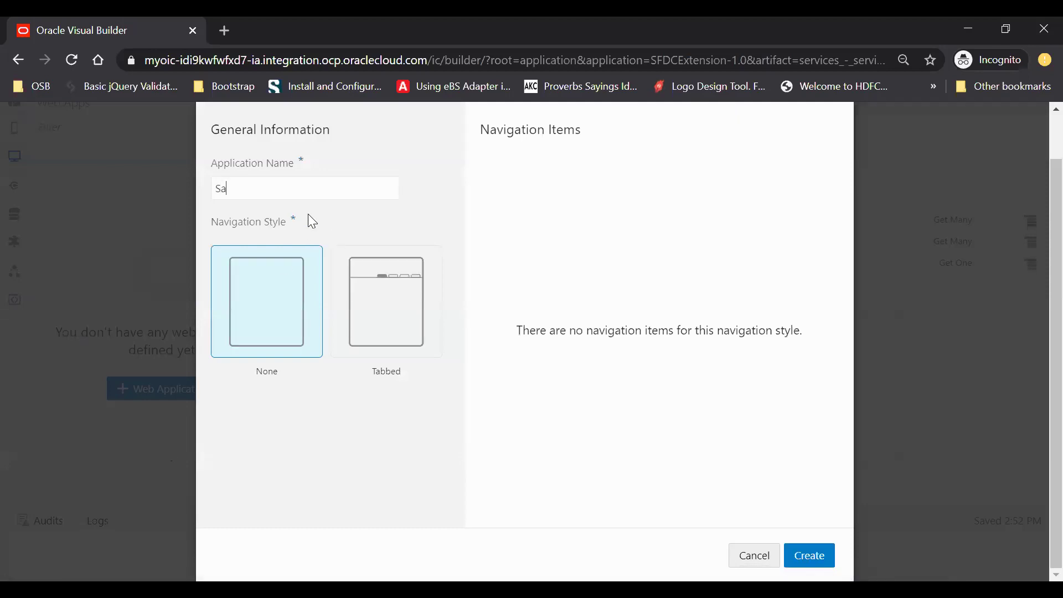
type("aSApp")
left_click(804, 551)
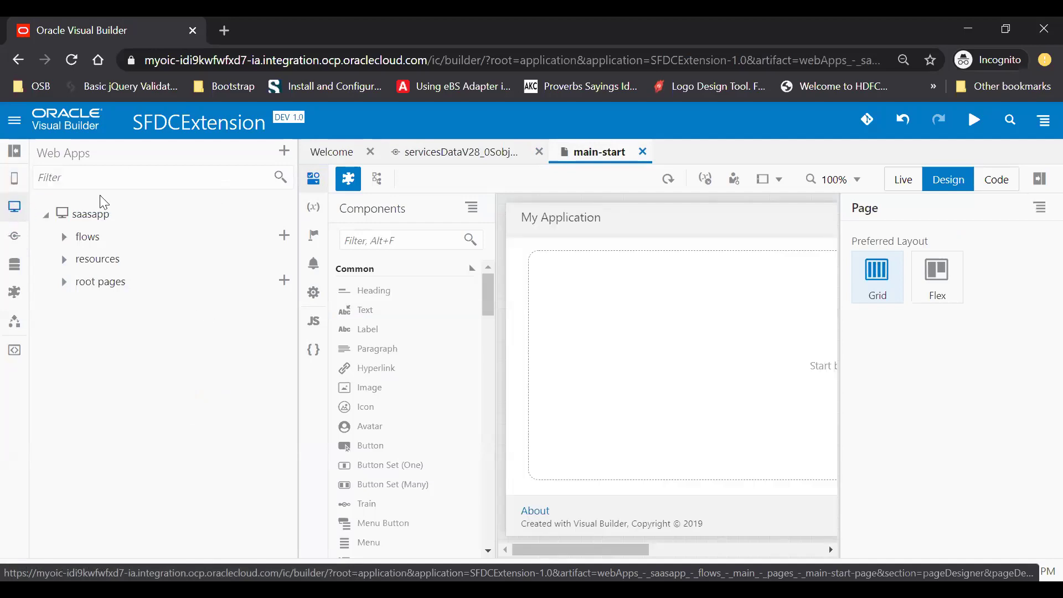
- Find the Table component and place it on the main-start page canvas
left_click(15, 151)
left_click(92, 242)
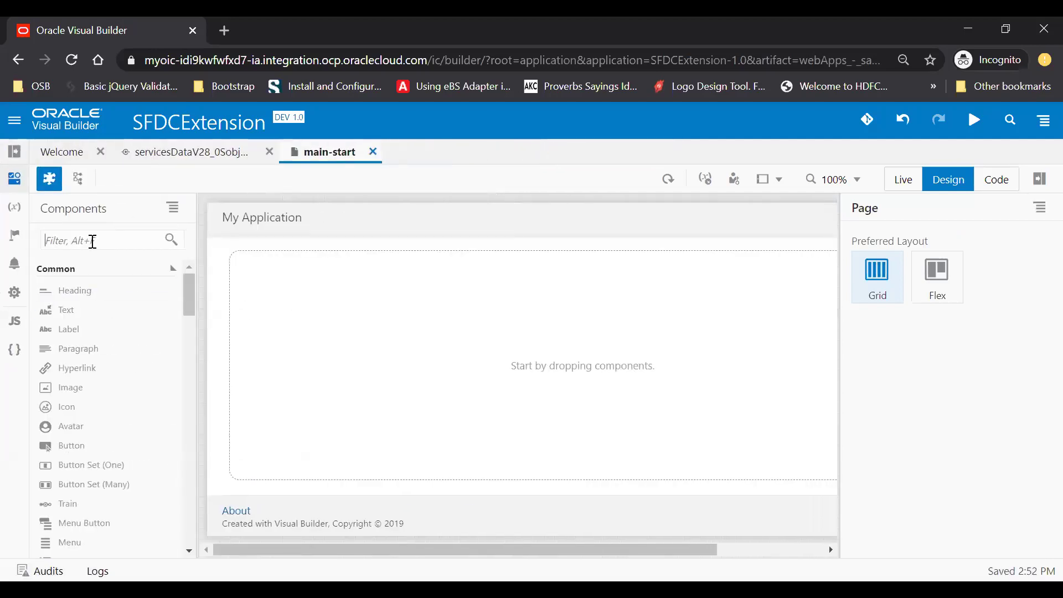
type("tabl")
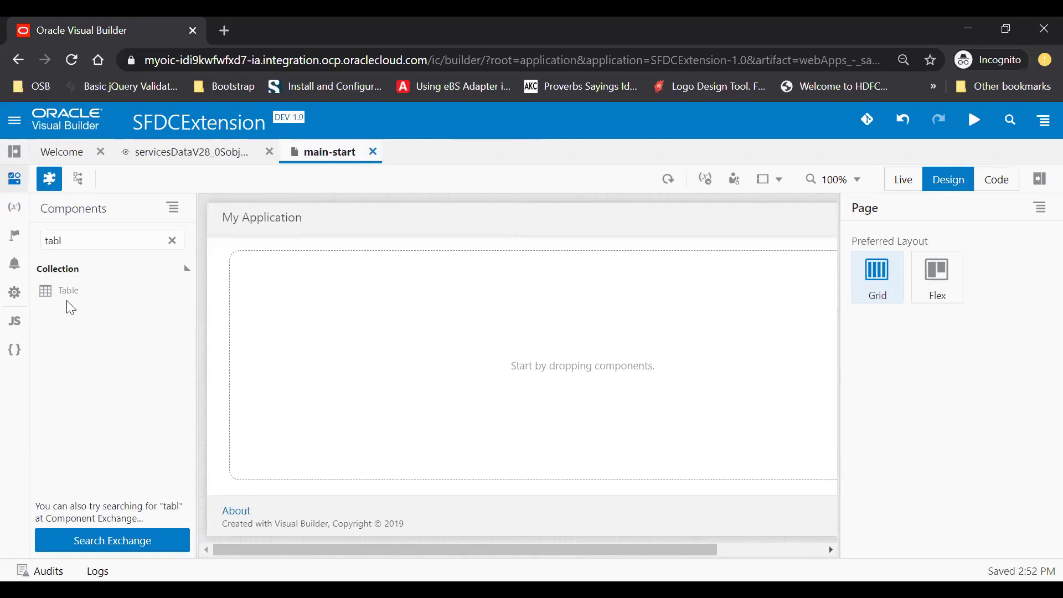
left_click_drag(65, 292, 309, 309)
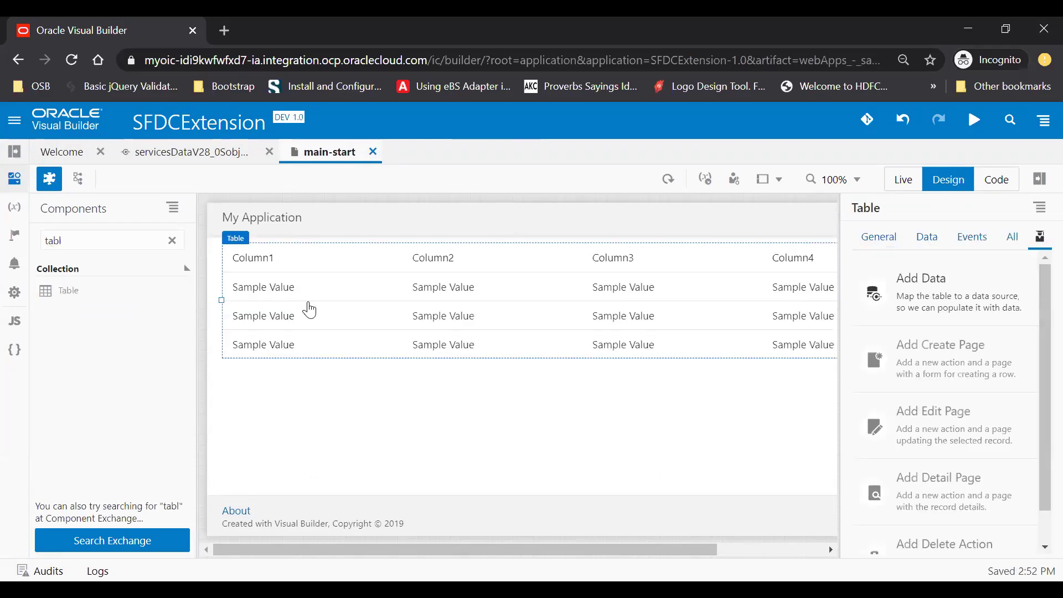
- Start adding data to the table and choose the GET /Opportunity endpoint of servicesDataV28_0Sobjects as its source
left_click(975, 309)
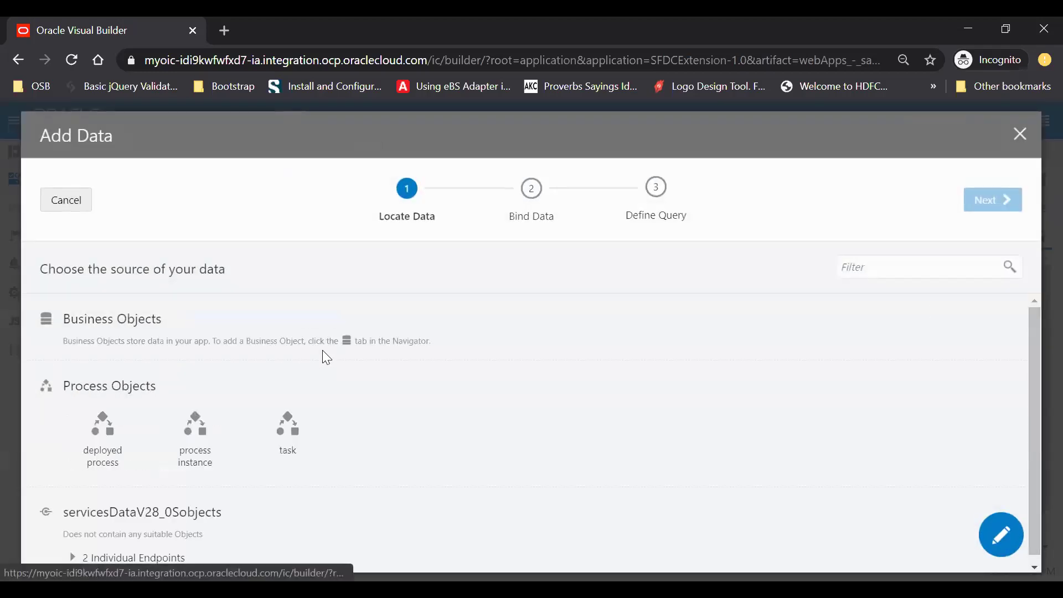
left_click(72, 551)
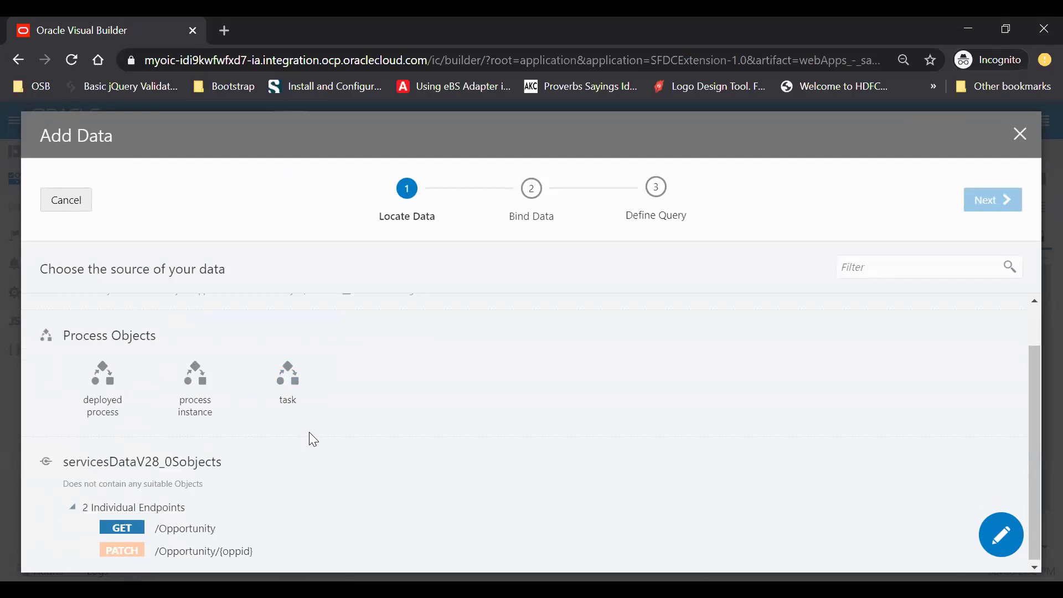
left_click(189, 529)
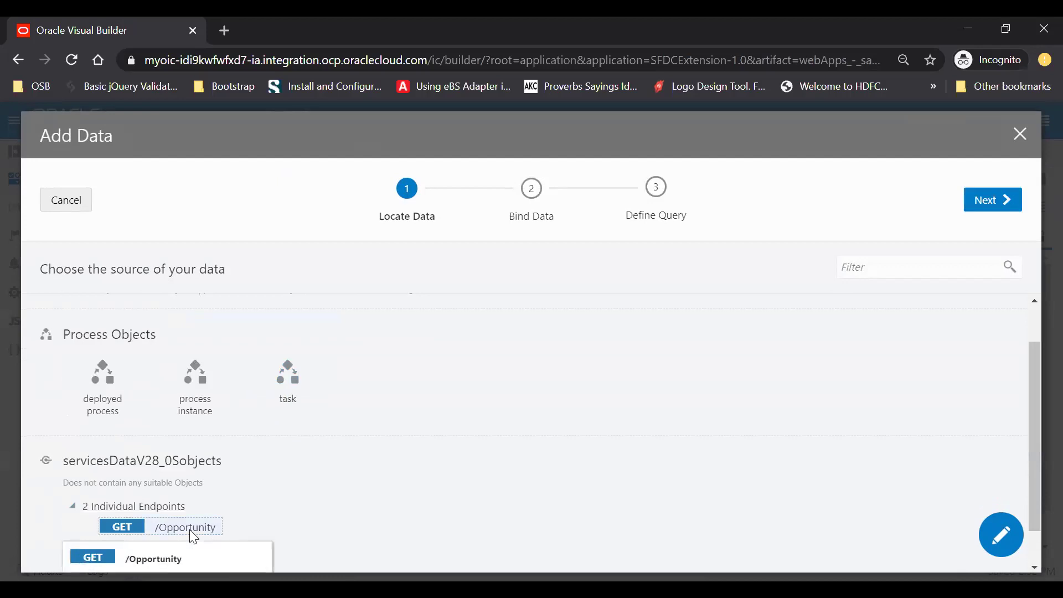
left_click(1002, 203)
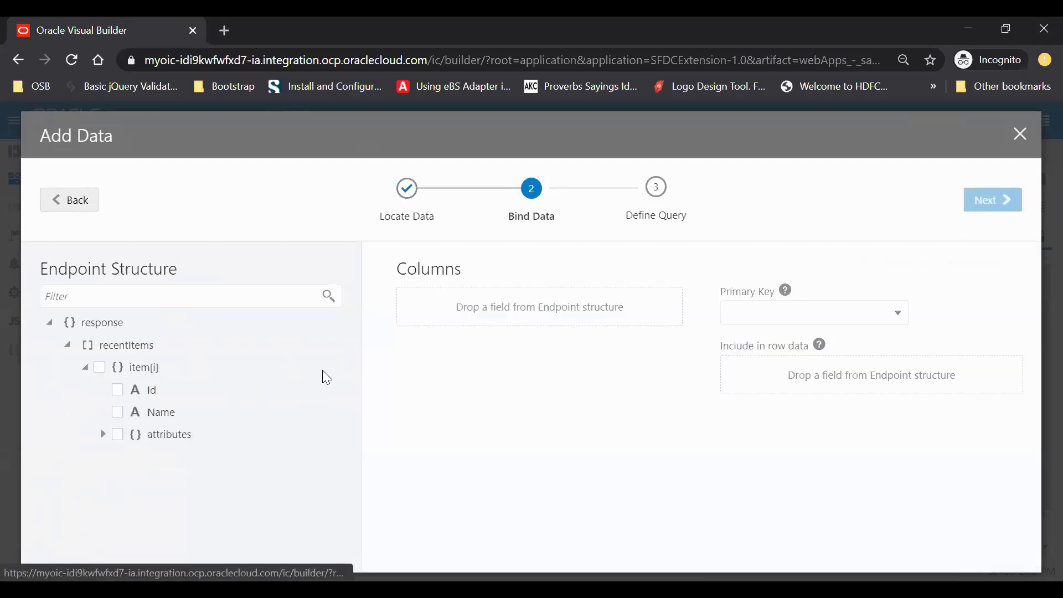
- Bind the Id and Name fields as table columns with Id as primary key, and finish without a query mapping
left_click(123, 392)
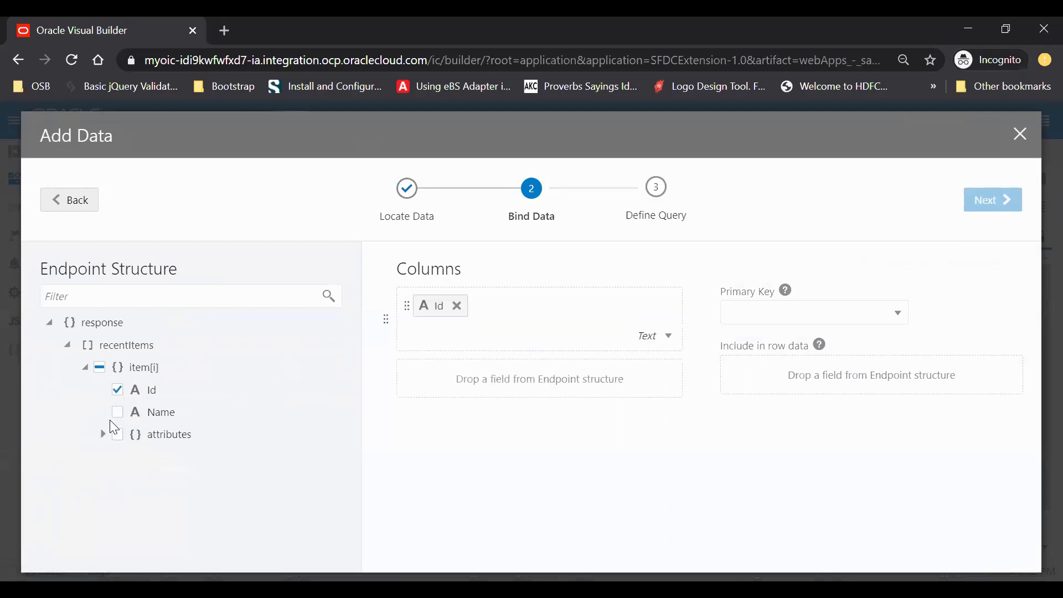
left_click(118, 415)
left_click(808, 313)
left_click(743, 358)
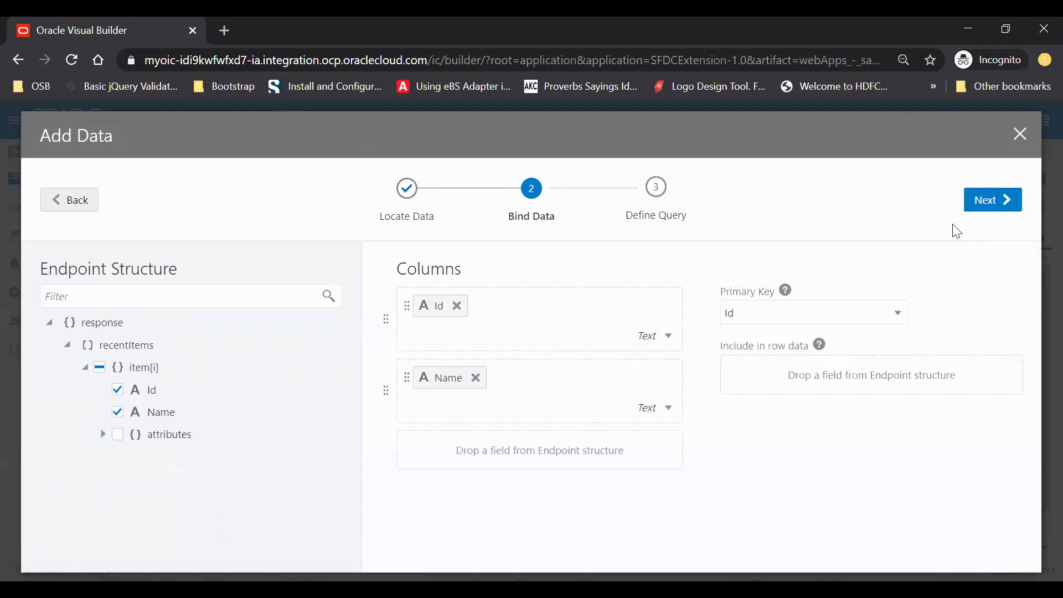
left_click(1020, 195)
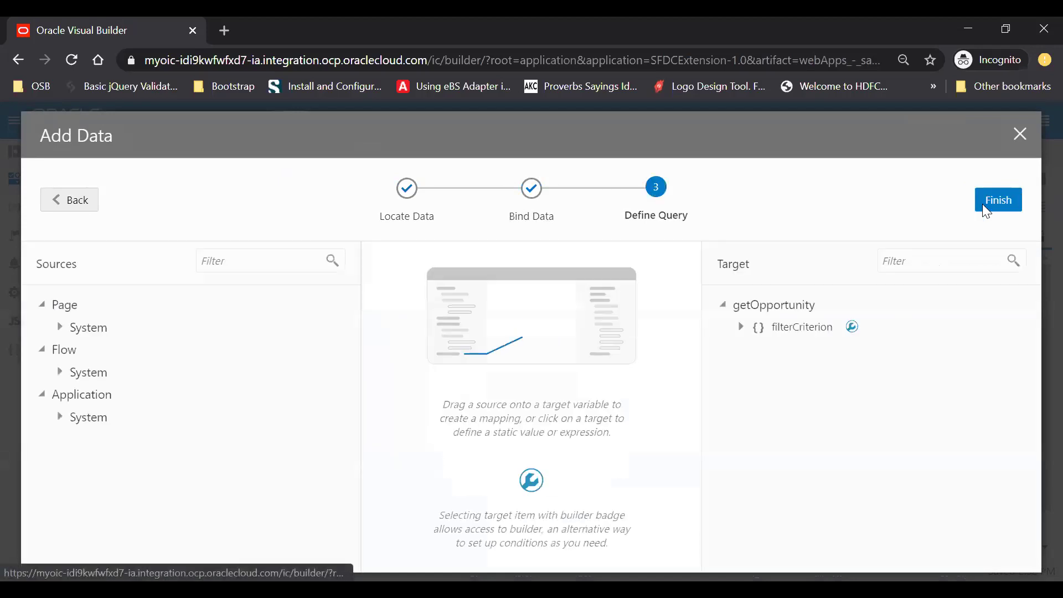
left_click(987, 210)
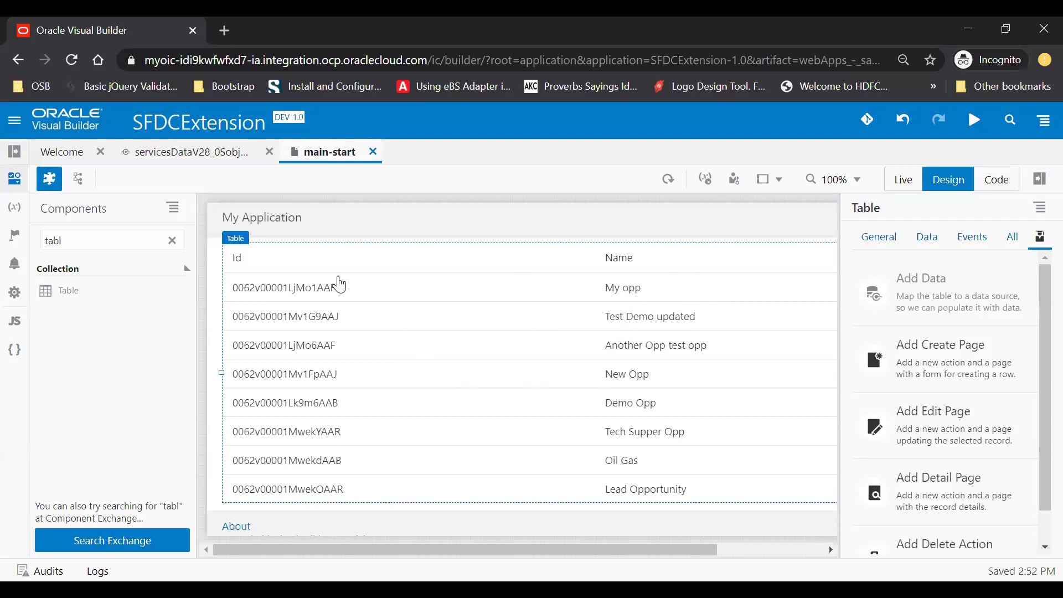
- Find the Input Text component and place it in the table's Name column
double_click(75, 245)
type("inpu")
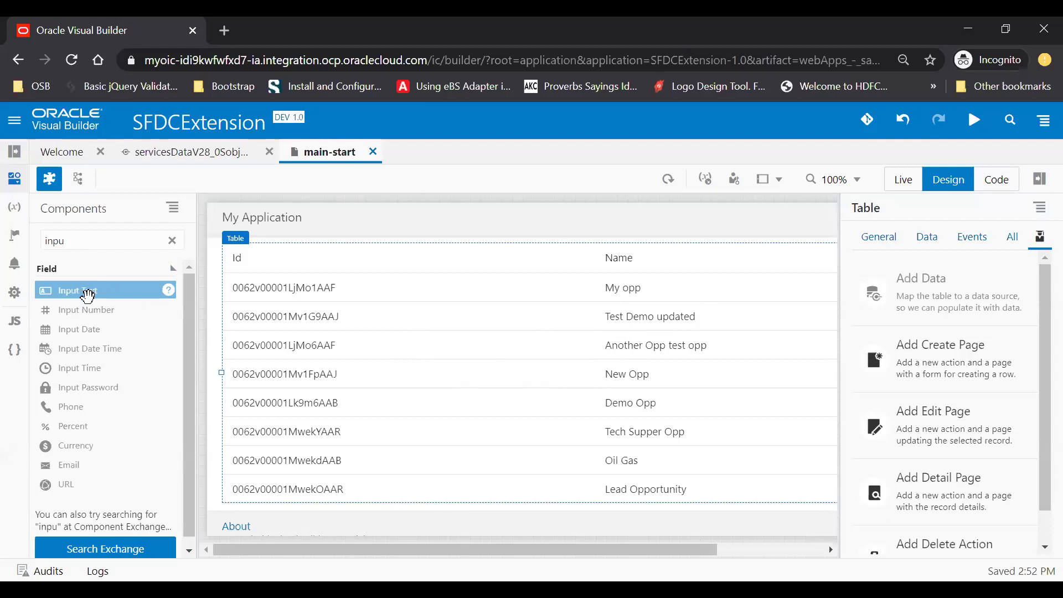
left_click_drag(88, 296, 627, 288)
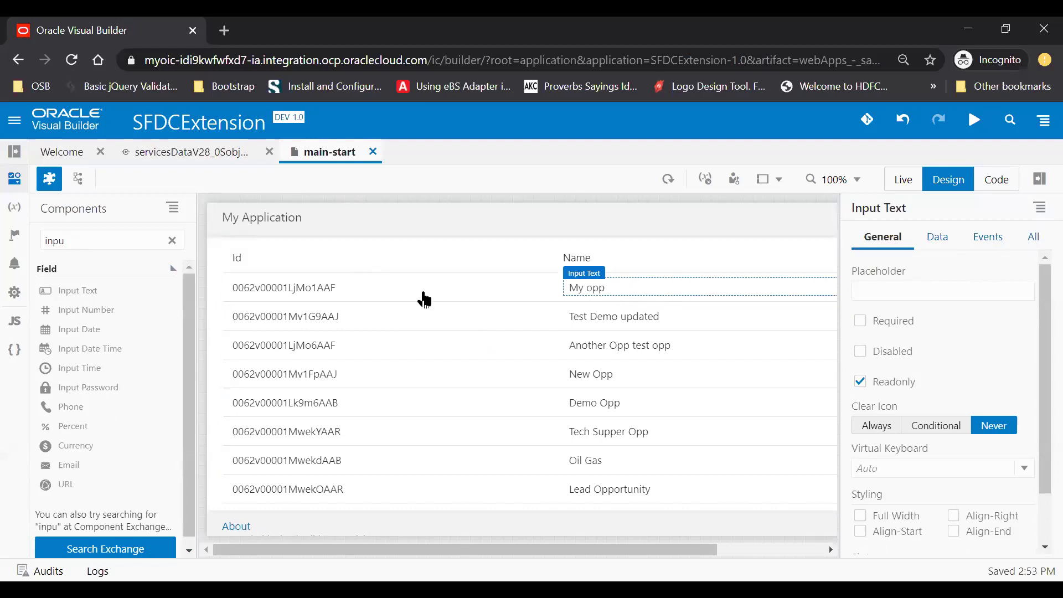
- Set the table's edit-mode attribute to rowEdit
left_click(376, 265)
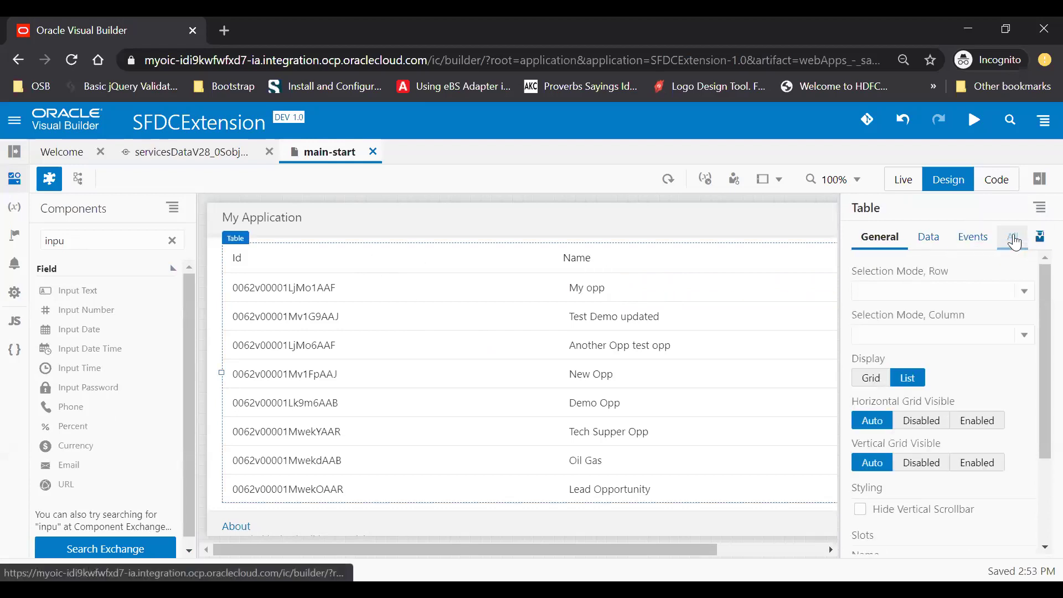
left_click(1012, 237)
type("edi")
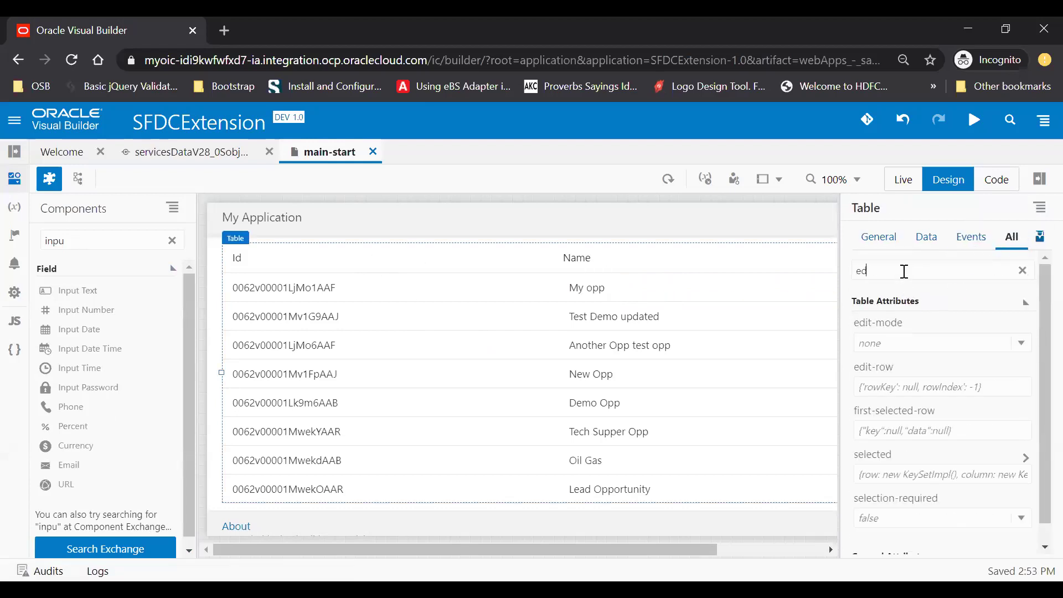
left_click(914, 344)
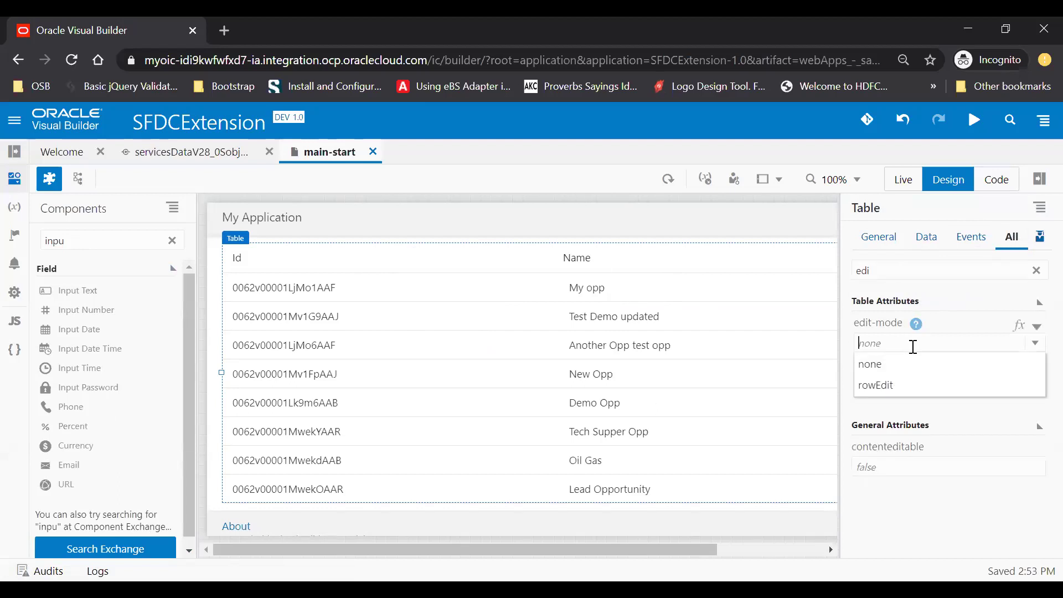
left_click(891, 386)
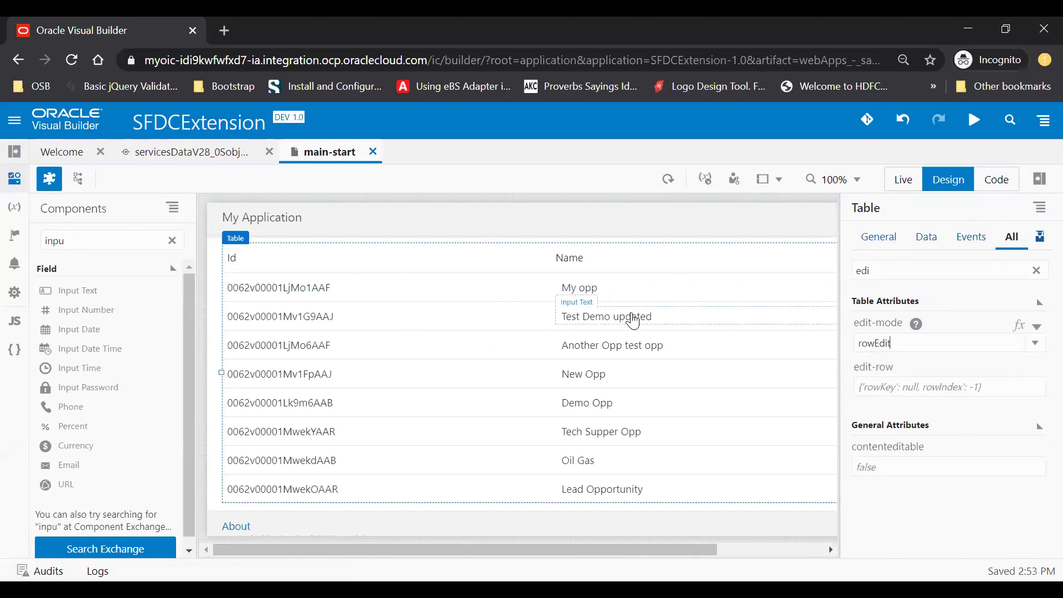
- Turn off the Readonly setting of the Input Text in the table's Name column
left_click(595, 294)
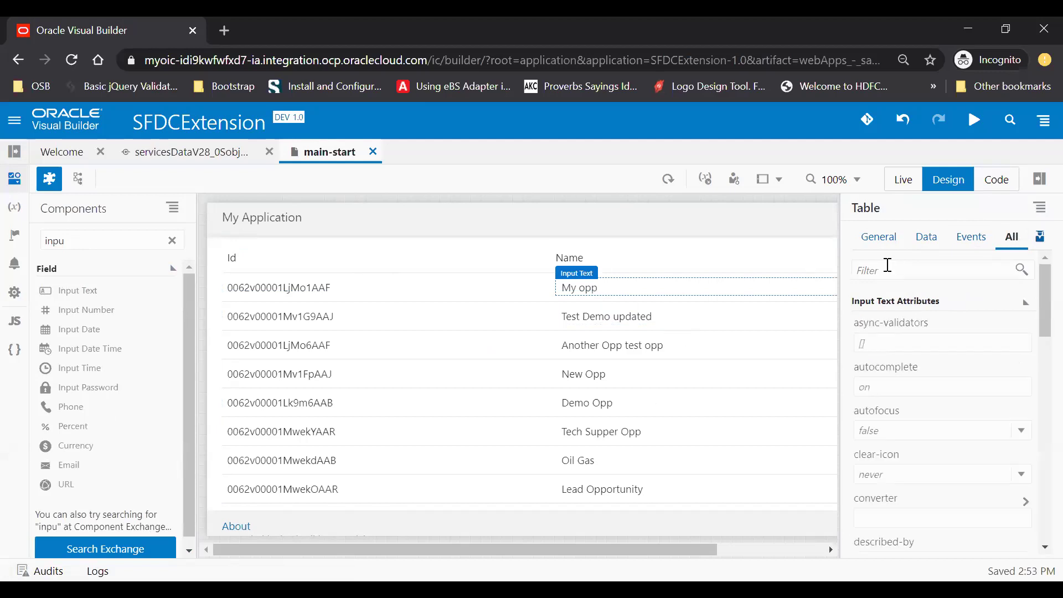
left_click(881, 244)
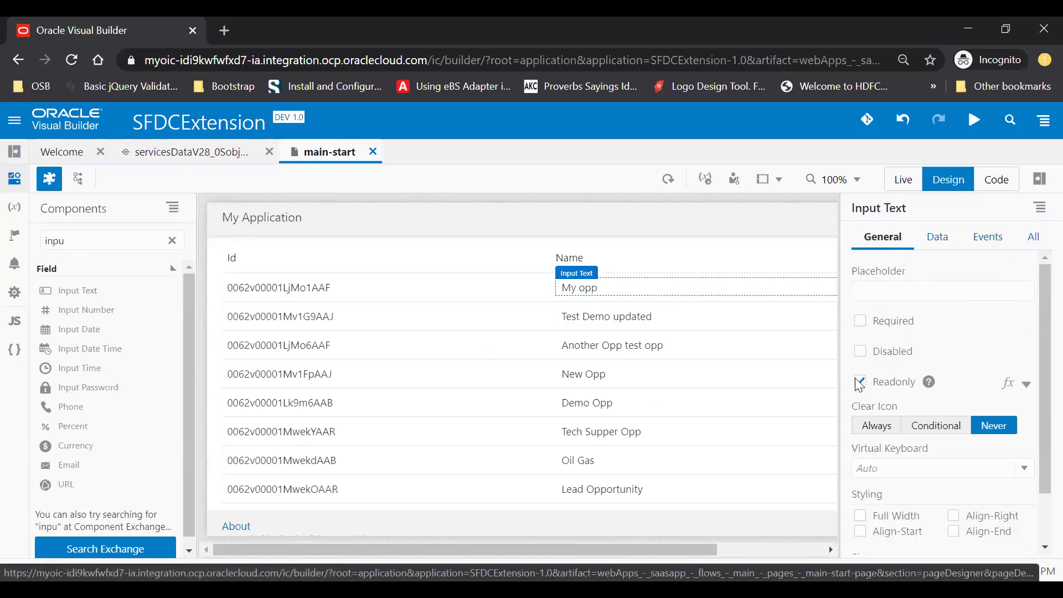
left_click(862, 383)
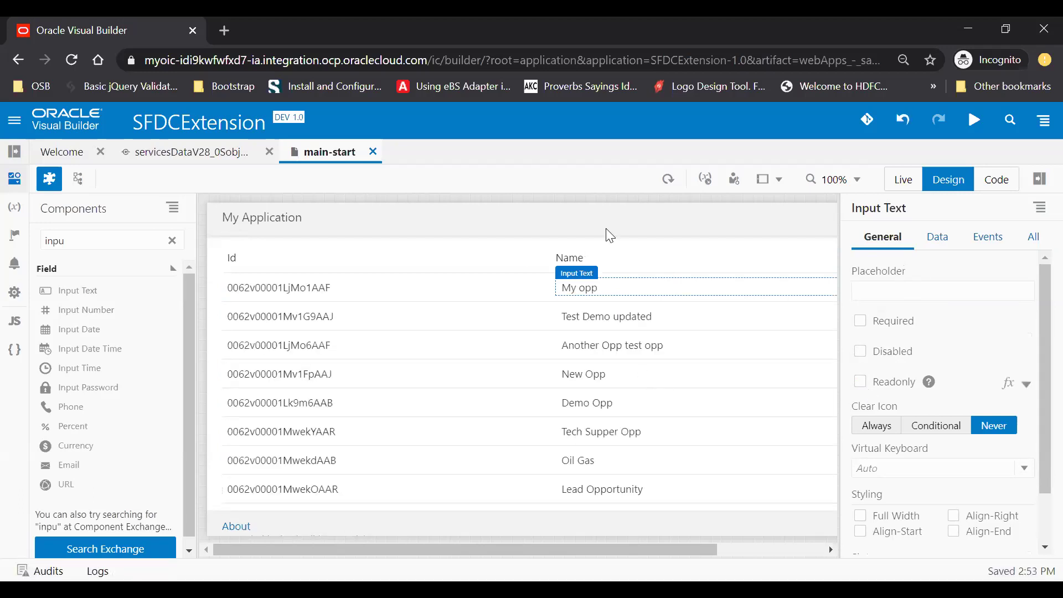
- Test the Name cells of the first two table rows in Live mode and return to Design mode
left_click(902, 182)
left_click(646, 289)
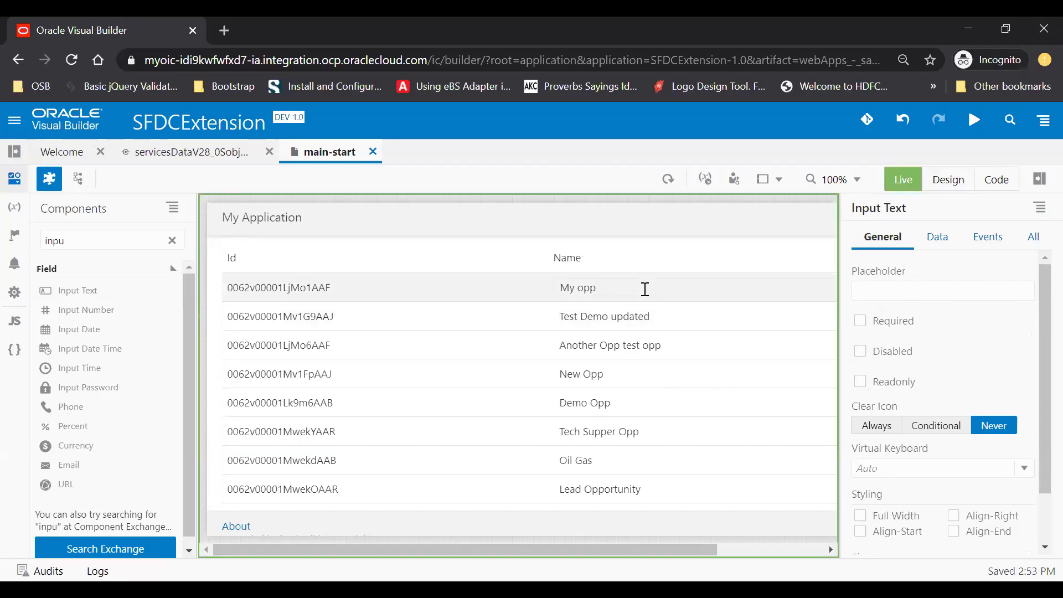
left_click(711, 315)
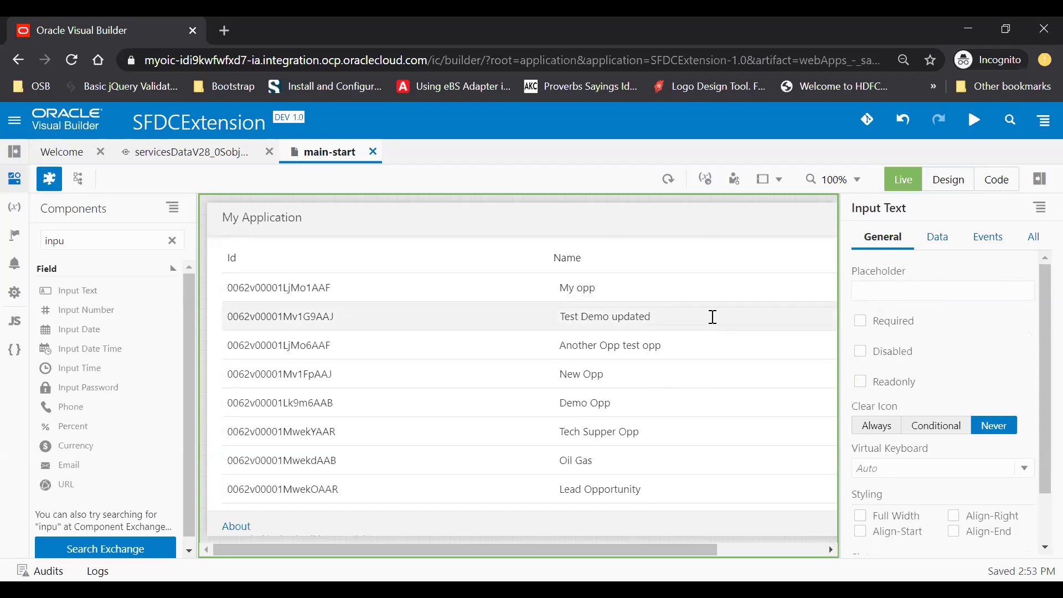
left_click(946, 183)
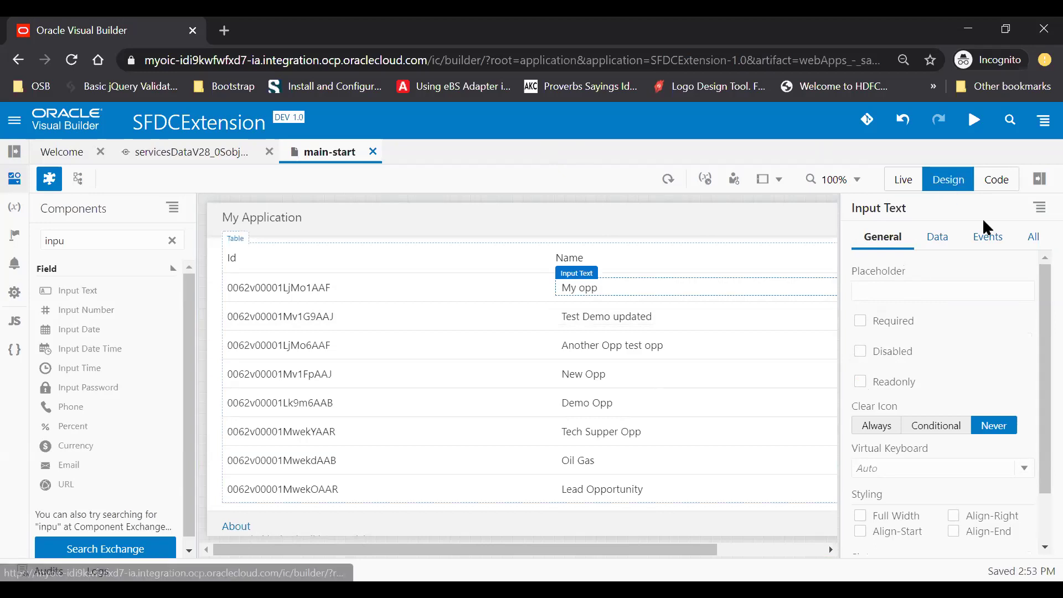
- Start a new page type from the GET /Opportunity/{oppid} endpoint of servicesDataV28_0Sobjects and proceed to its attribute selection
left_click(17, 209)
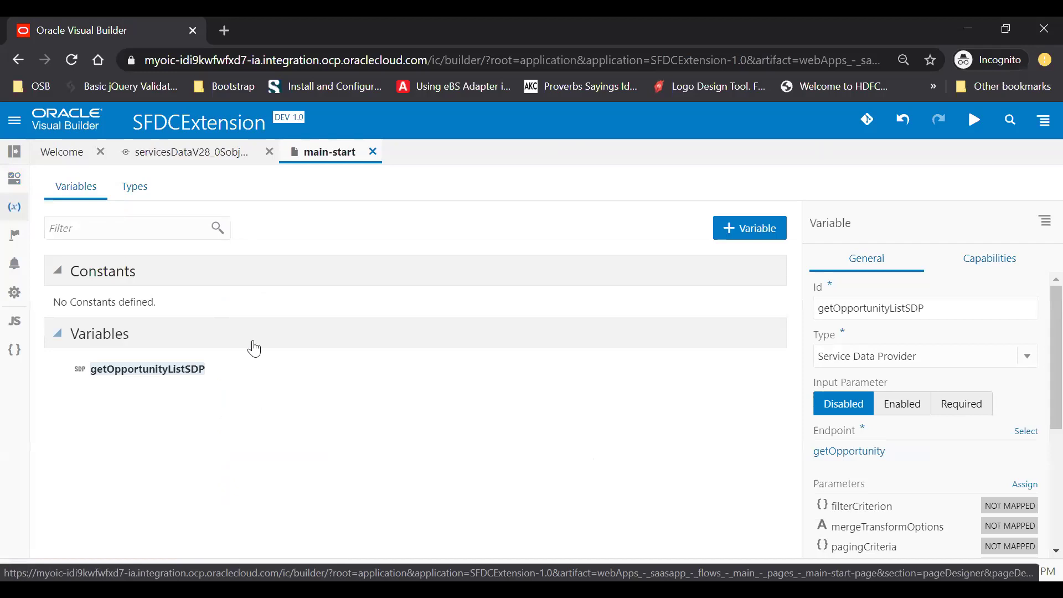
left_click(136, 187)
left_click(748, 228)
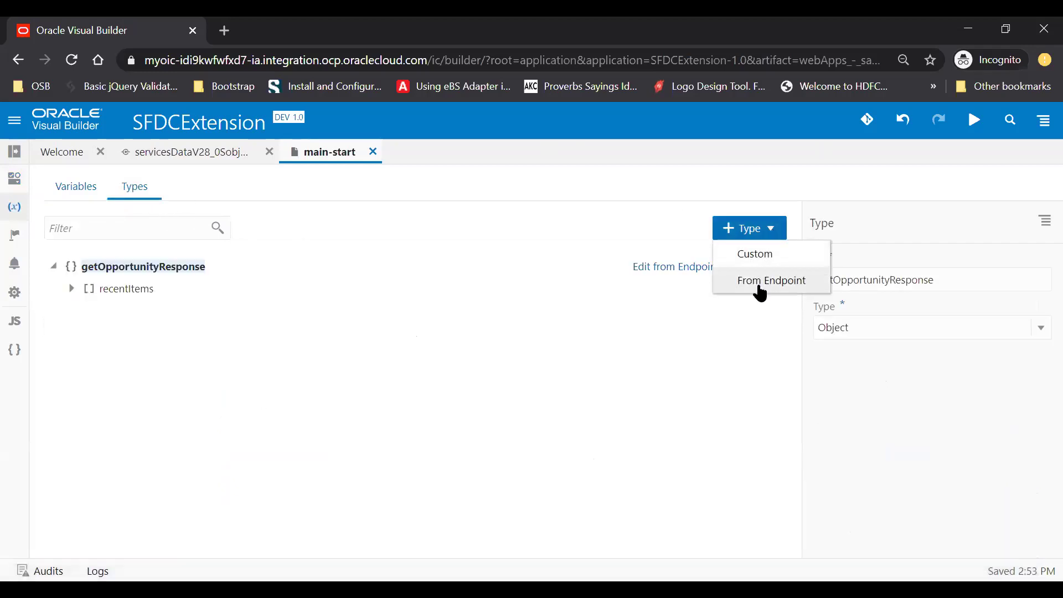
left_click(760, 291)
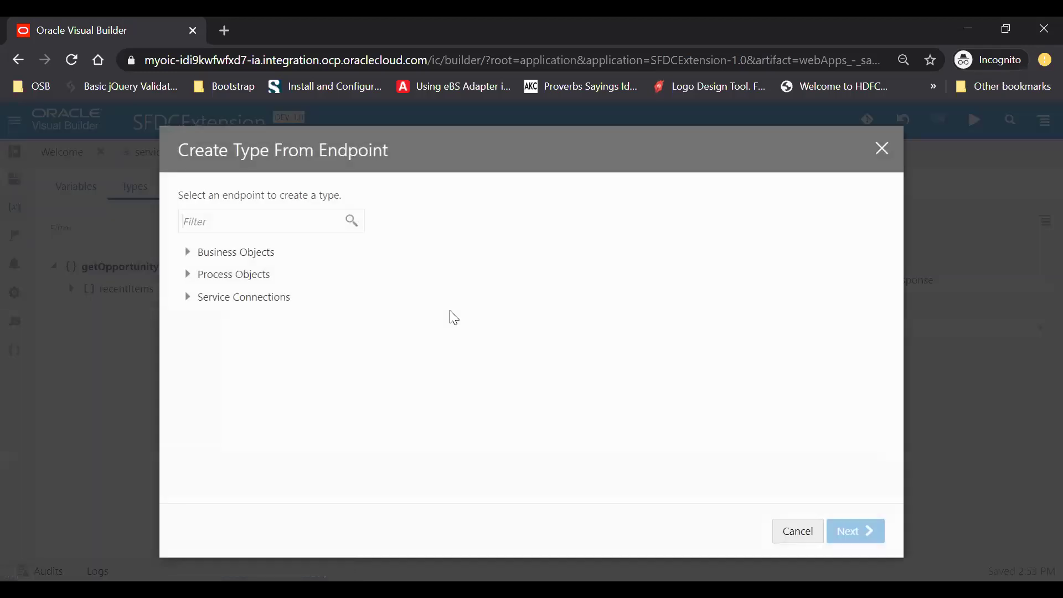
left_click(187, 298)
left_click(205, 319)
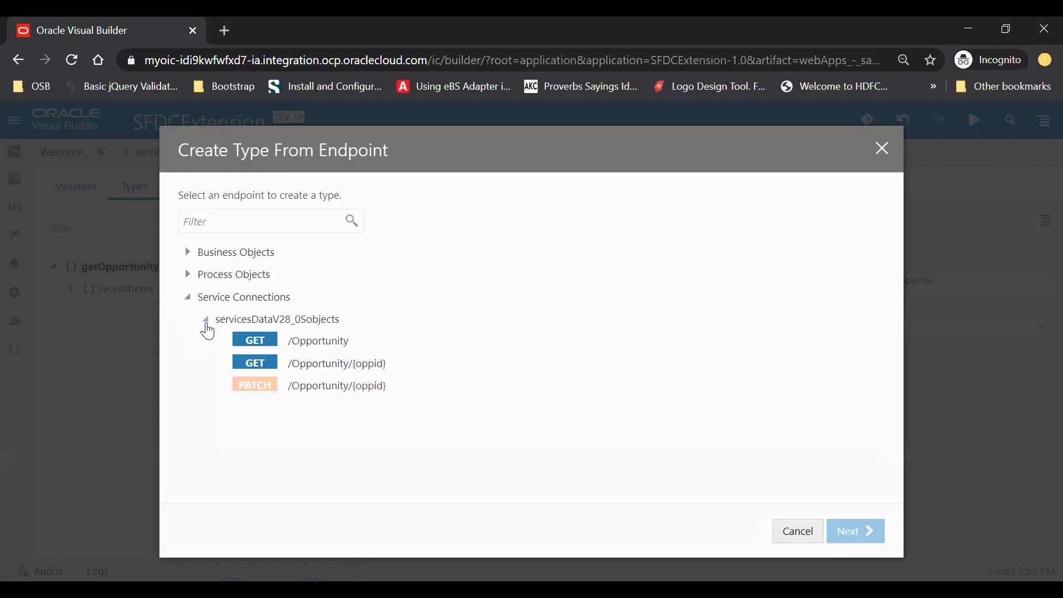
left_click(321, 364)
left_click(866, 532)
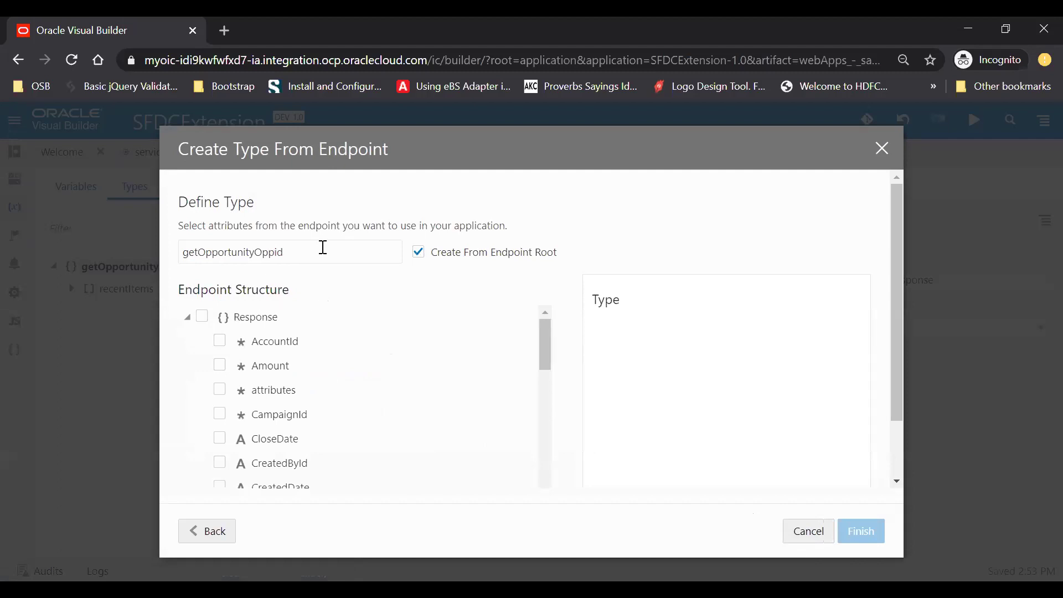
- Include only the Name attribute from the endpoint response in the type and finish creating it
scroll(397, 412, "down", 8)
scroll(398, 412, "down", 3)
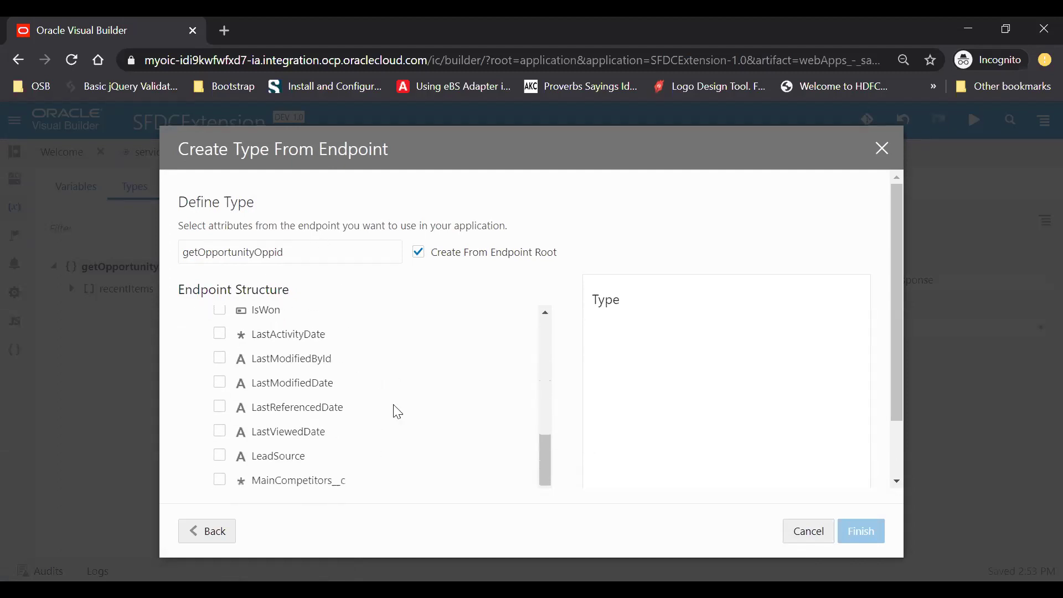
scroll(393, 410, "up", 5)
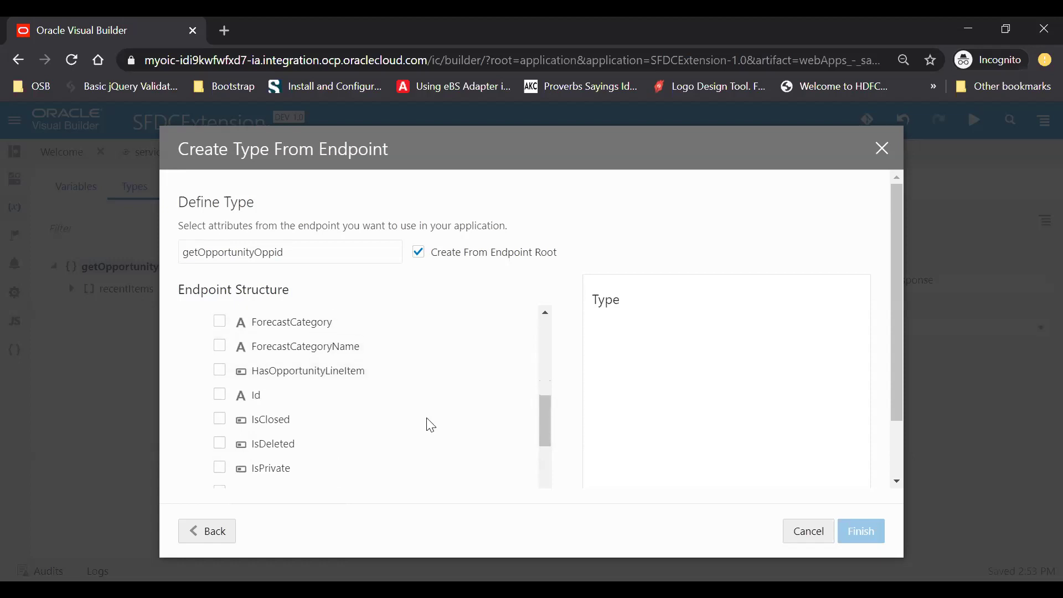
scroll(428, 423, "down", 5)
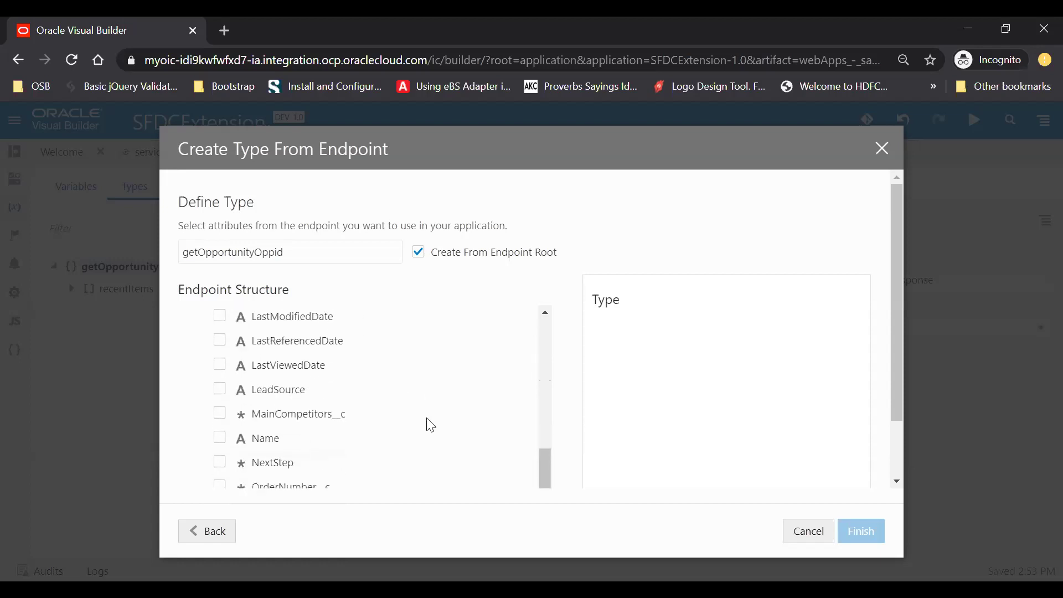
left_click(219, 394)
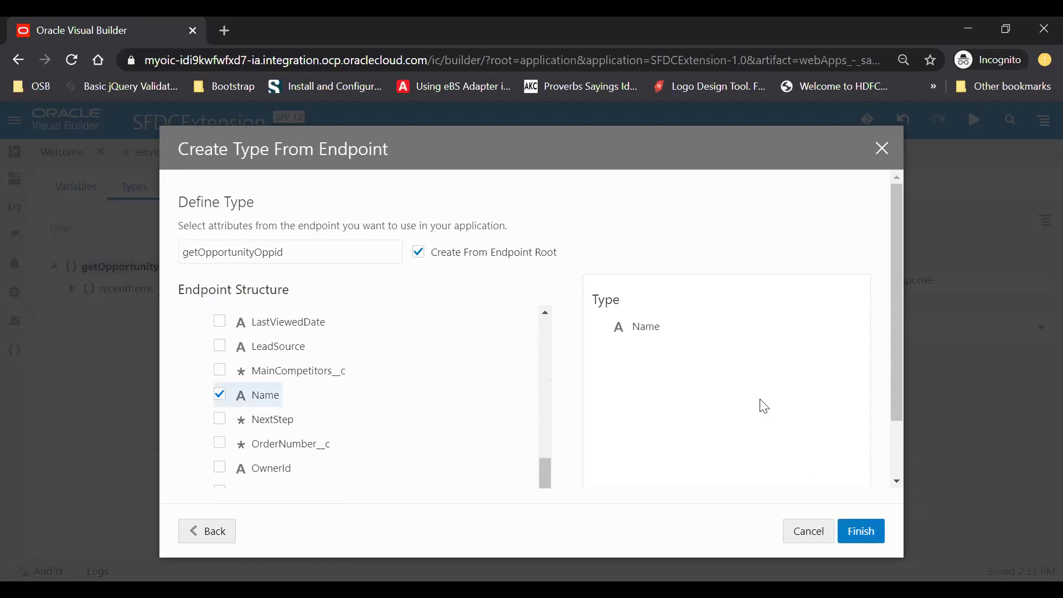
left_click(865, 532)
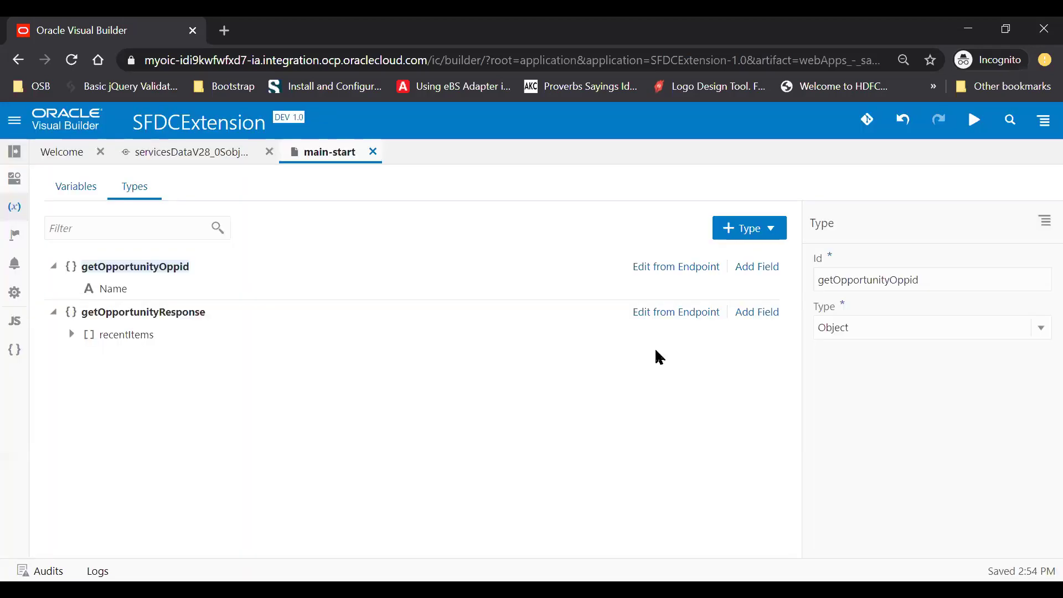
- Create a page variable GetOppVar of type getOpportunityOppid
left_click(83, 187)
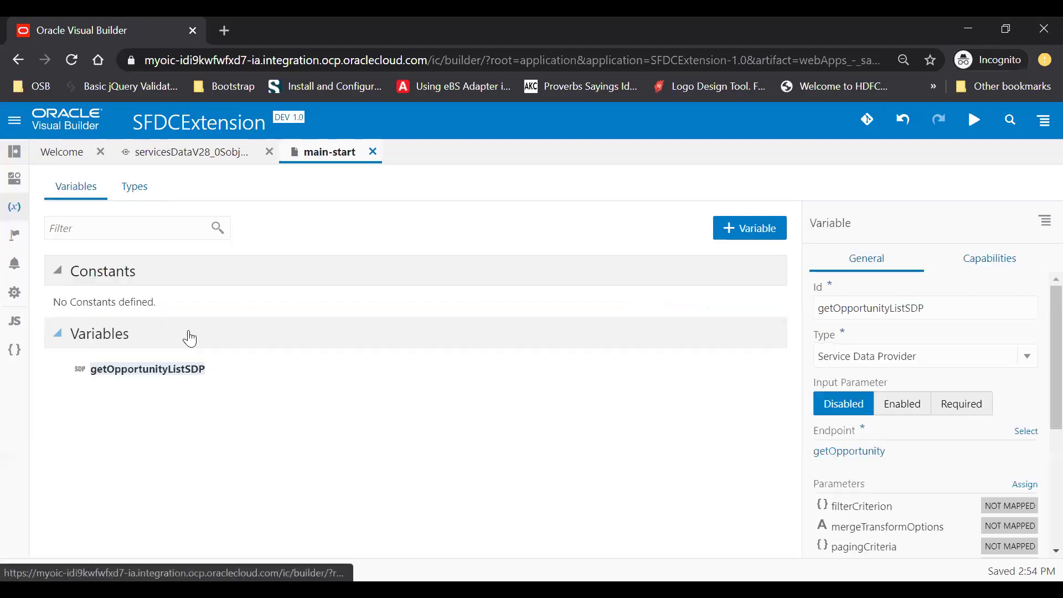
left_click(766, 237)
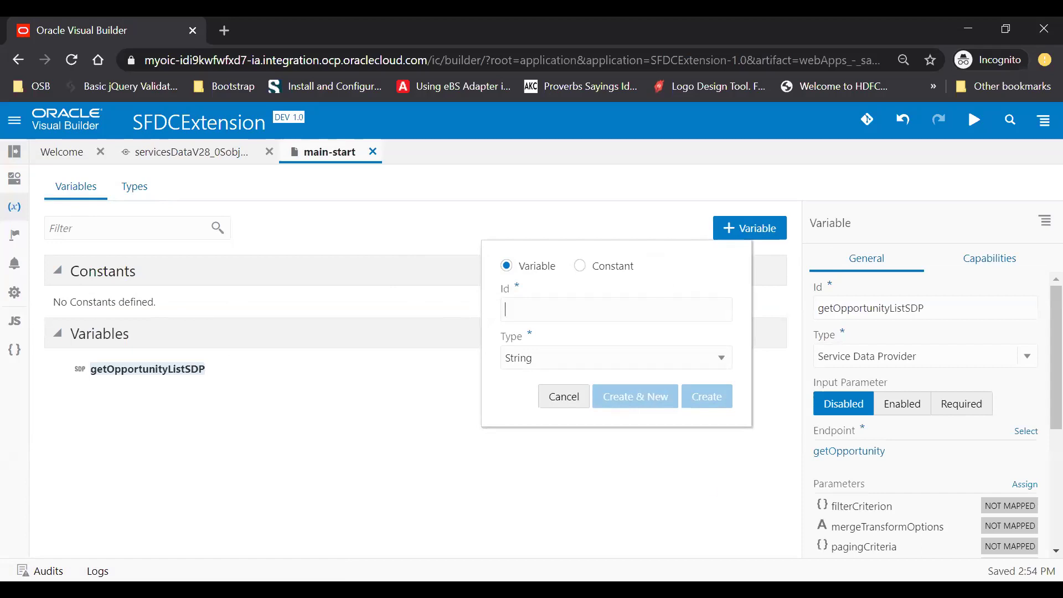
type("GetOppV")
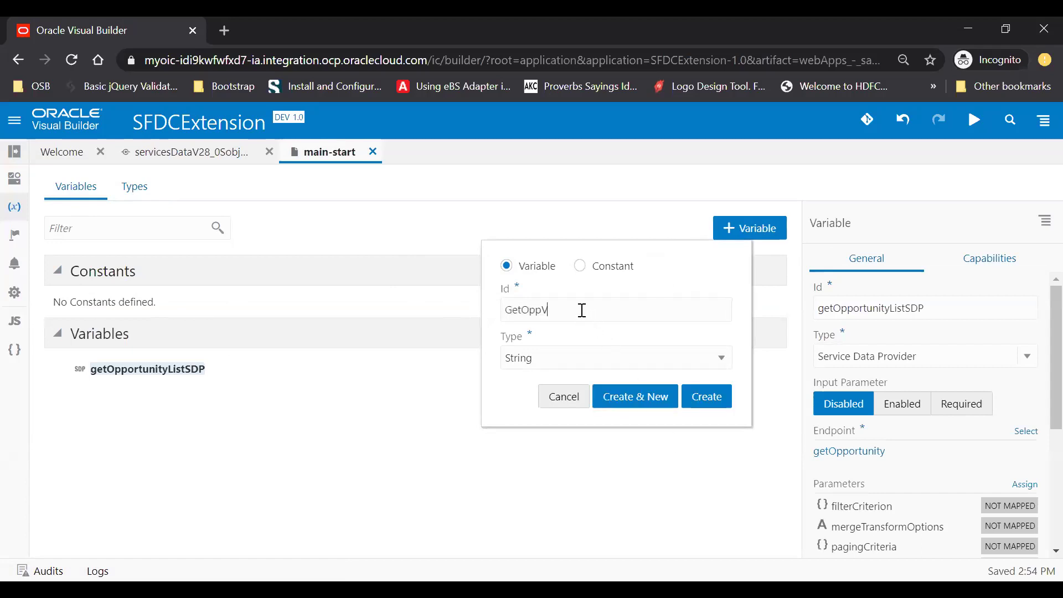
left_click(556, 357)
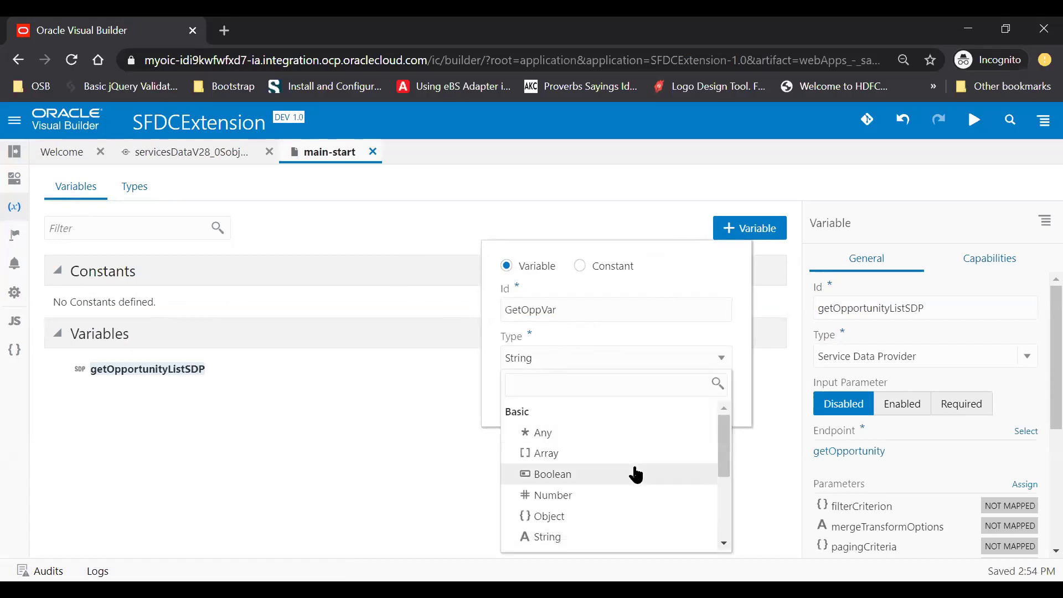
scroll(631, 470, "down", 3)
scroll(637, 475, "down", 3)
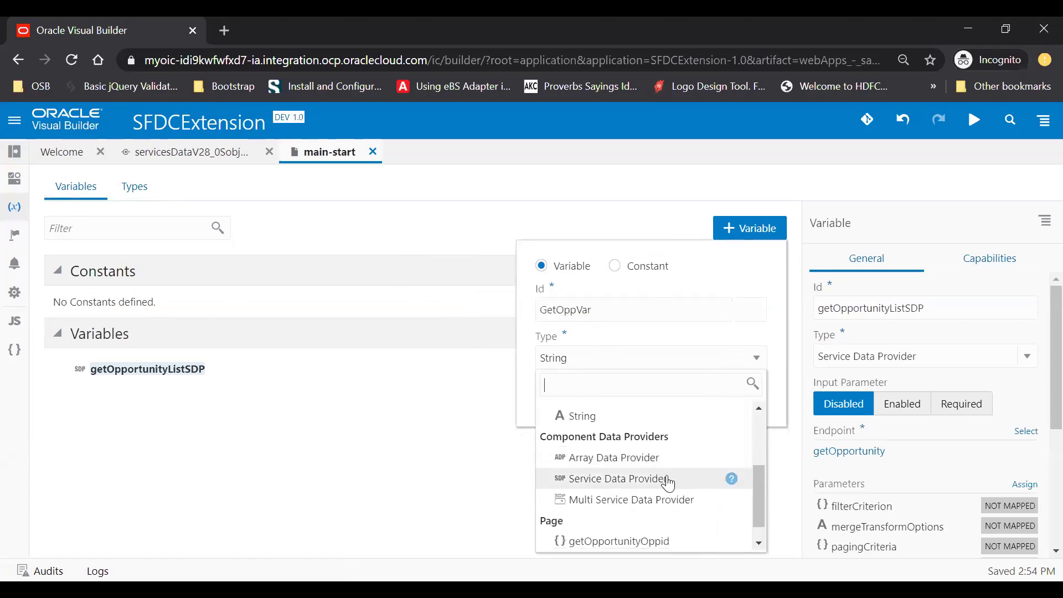
left_click(628, 521)
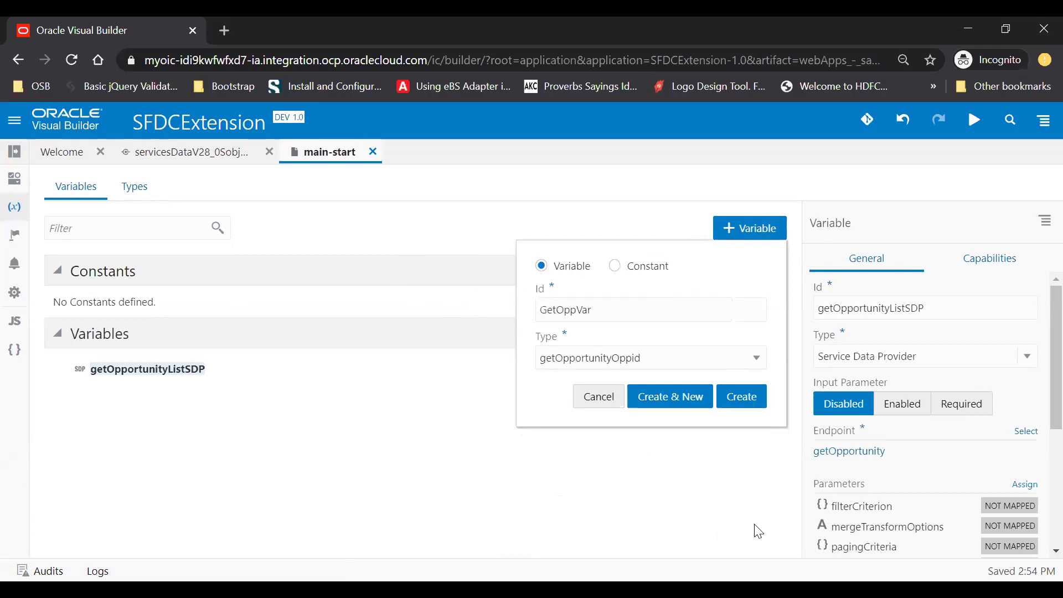
left_click(749, 398)
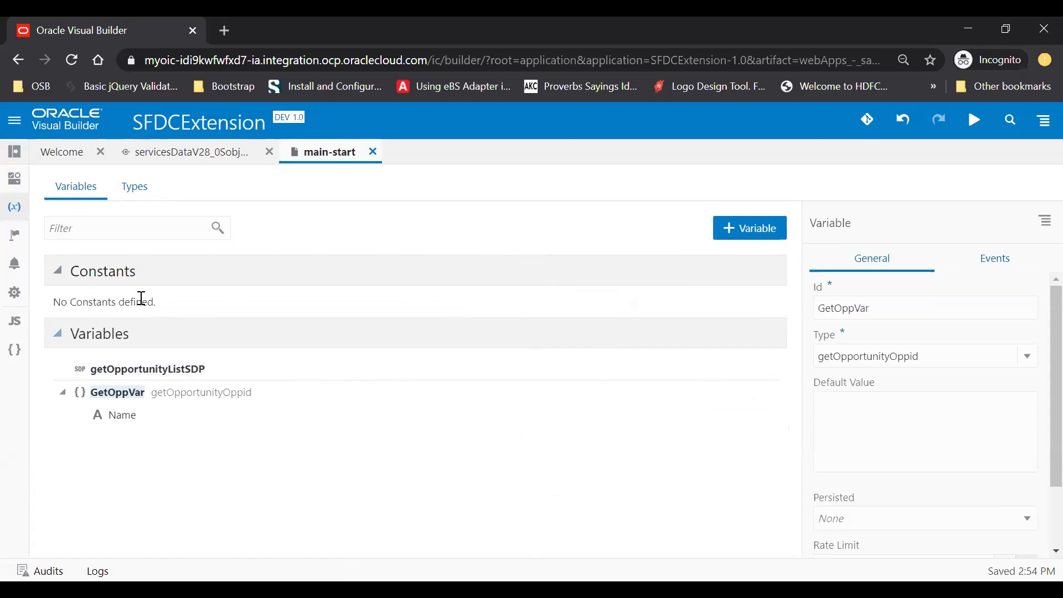
- Add a quick-start 'value' event to the Name column's Input Text in the page designer
left_click(16, 184)
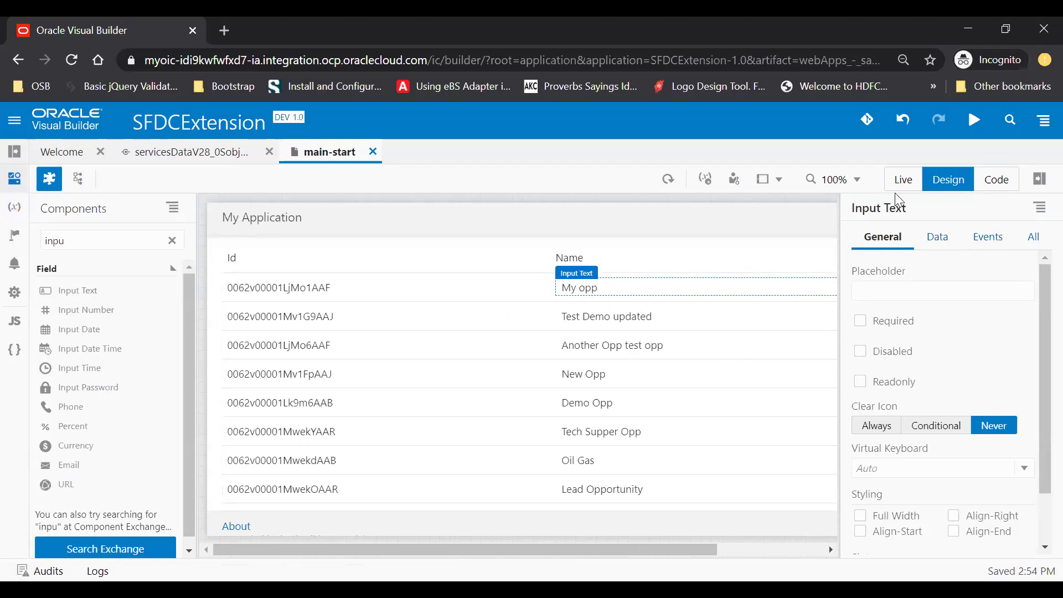
left_click(996, 251)
left_click(957, 511)
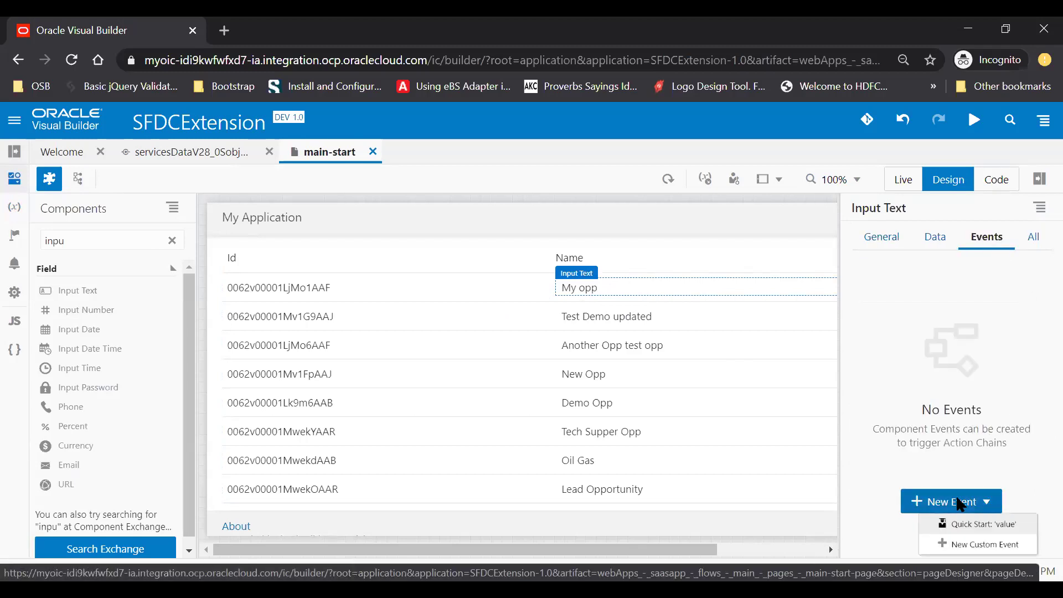
left_click(980, 527)
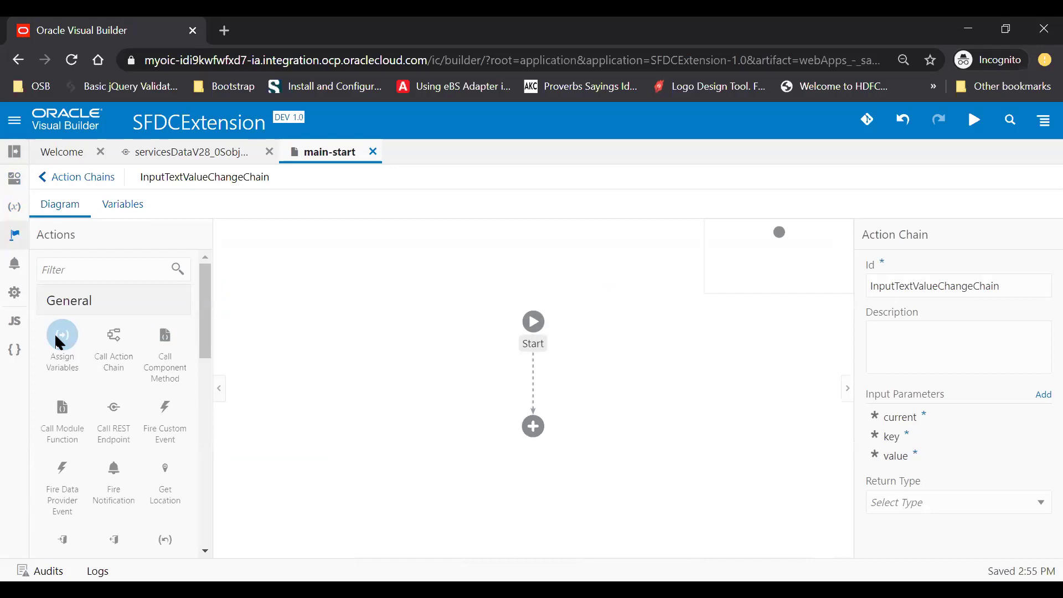
- Add an Assign Variables action after Start that maps the chain's value variable to GetOppVar's Name, and save the mapping
left_click_drag(60, 344, 532, 427)
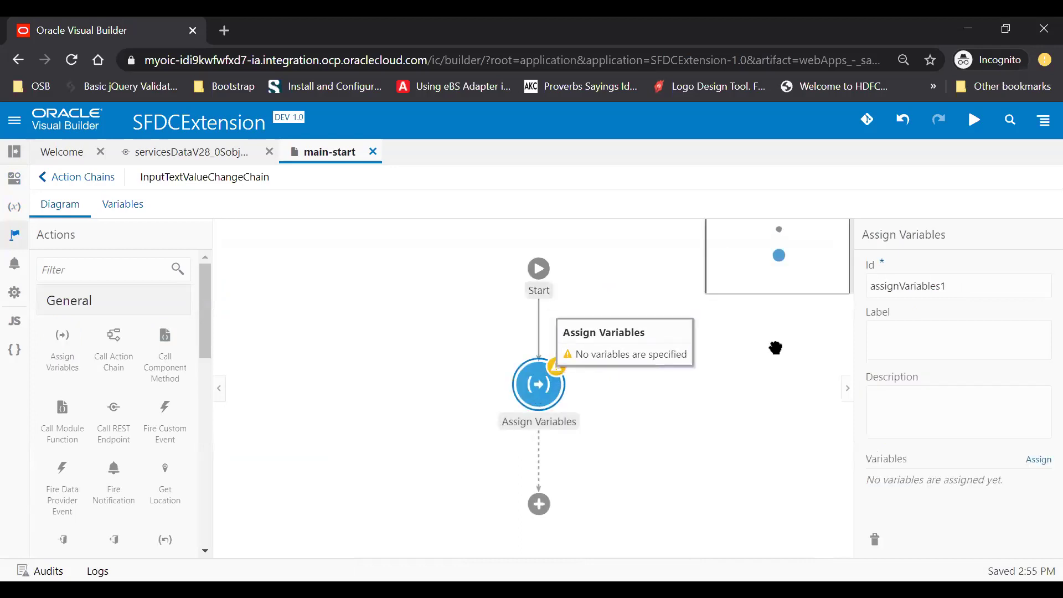
left_click(1041, 464)
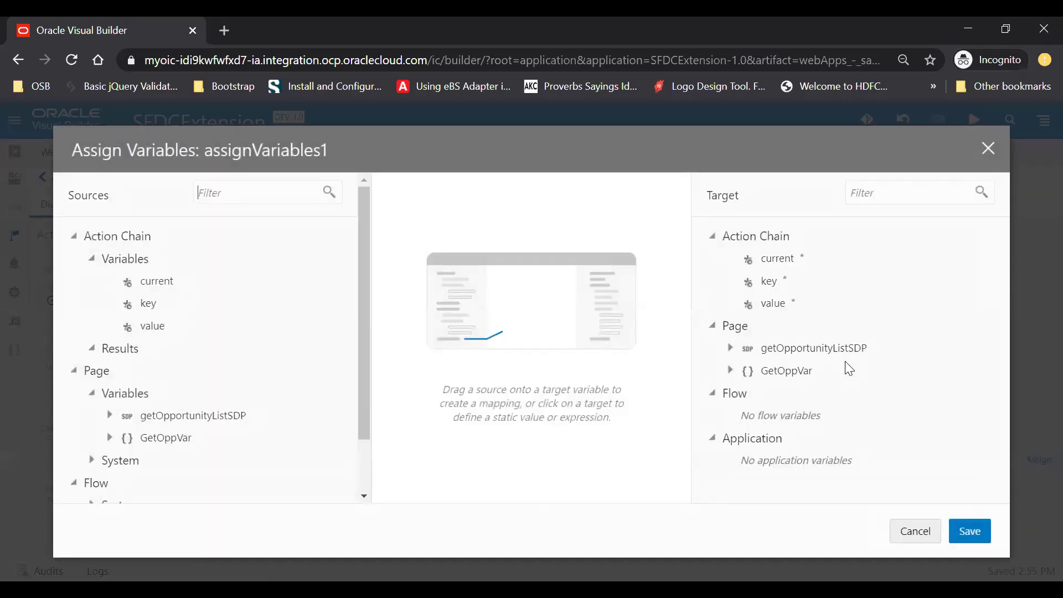
left_click(732, 370)
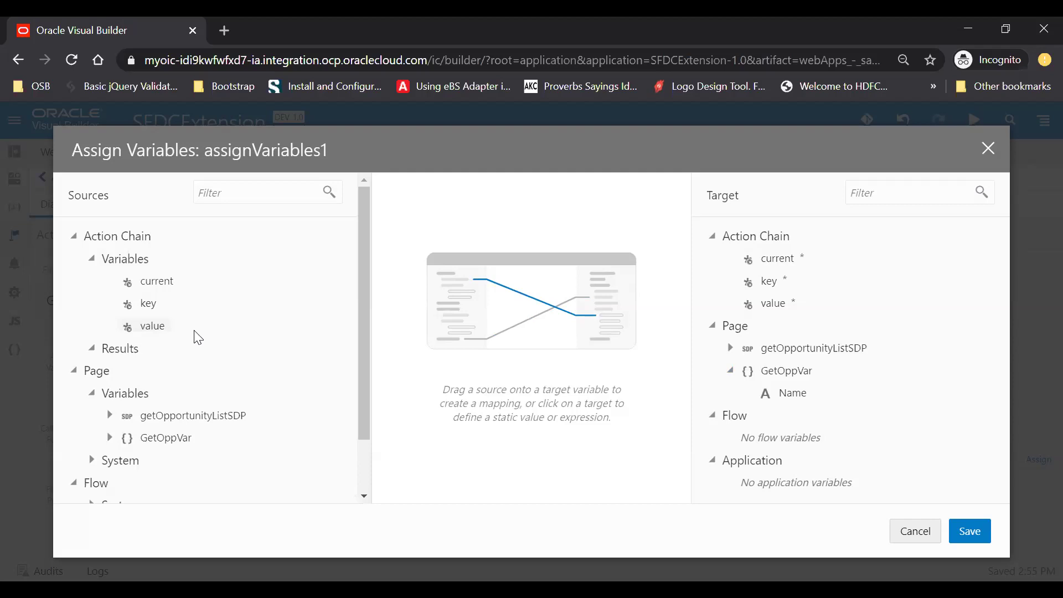
left_click_drag(198, 335, 785, 394)
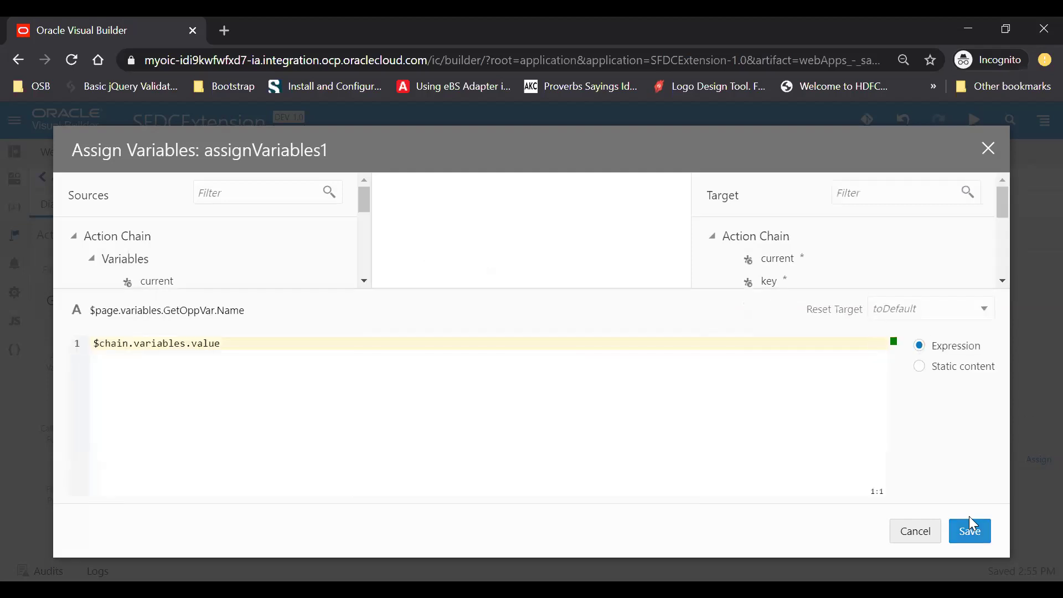
left_click(972, 535)
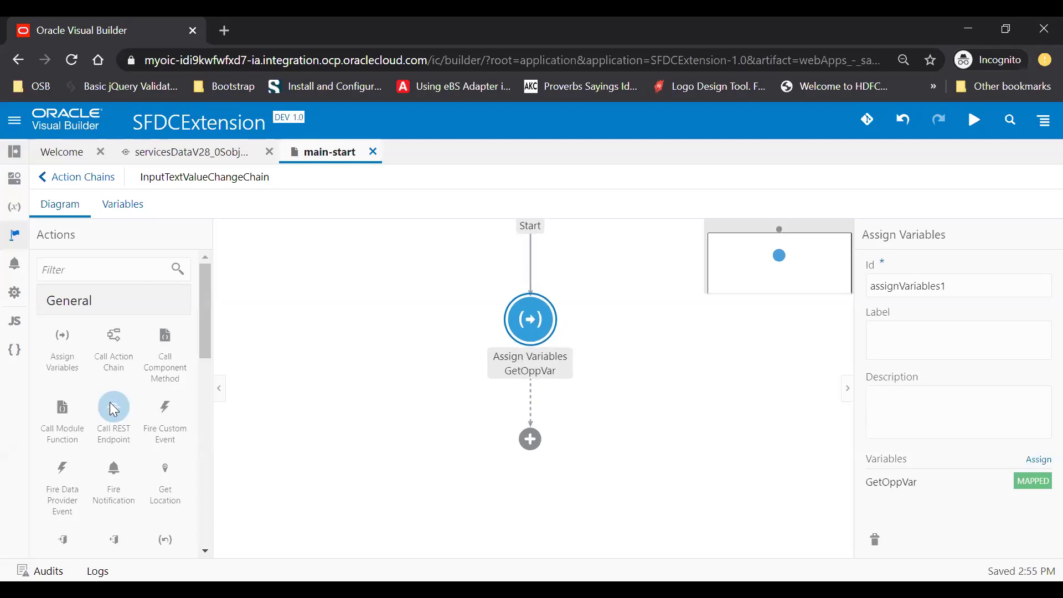
- Add a Call REST Endpoint action after Assign Variables, using the servicesDataV28_0Sobjects PATCH /Opportunity/{oppid} endpoint
left_click_drag(113, 409, 525, 441)
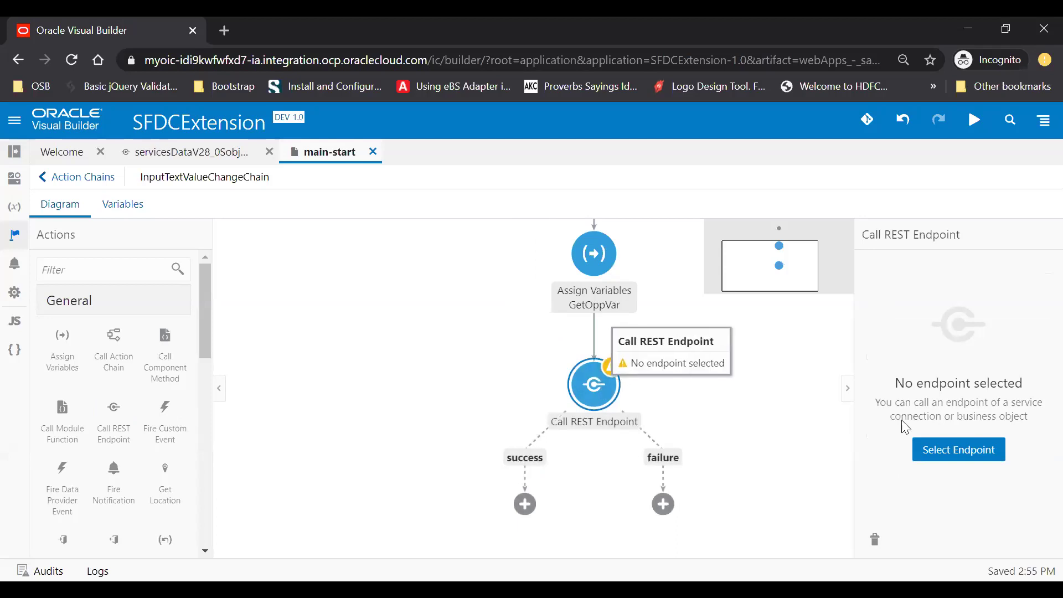
left_click(940, 451)
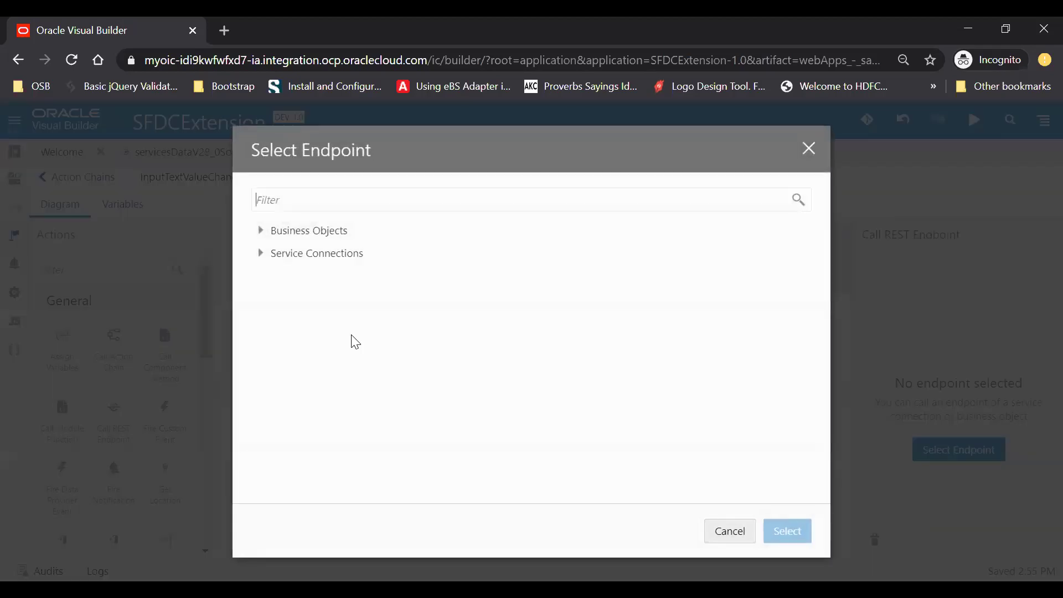
left_click(261, 253)
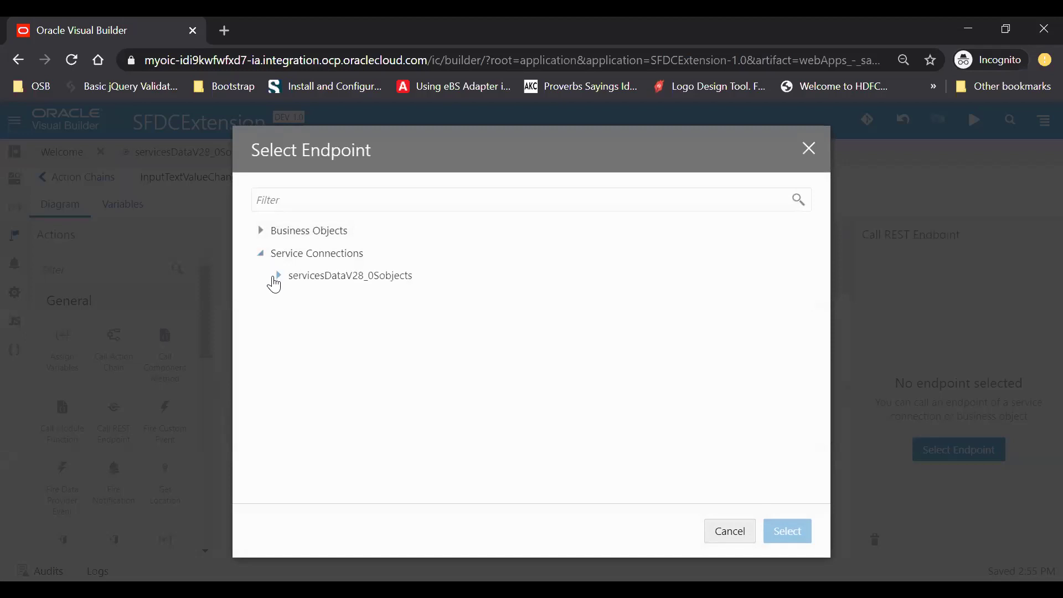
left_click(277, 276)
left_click(355, 341)
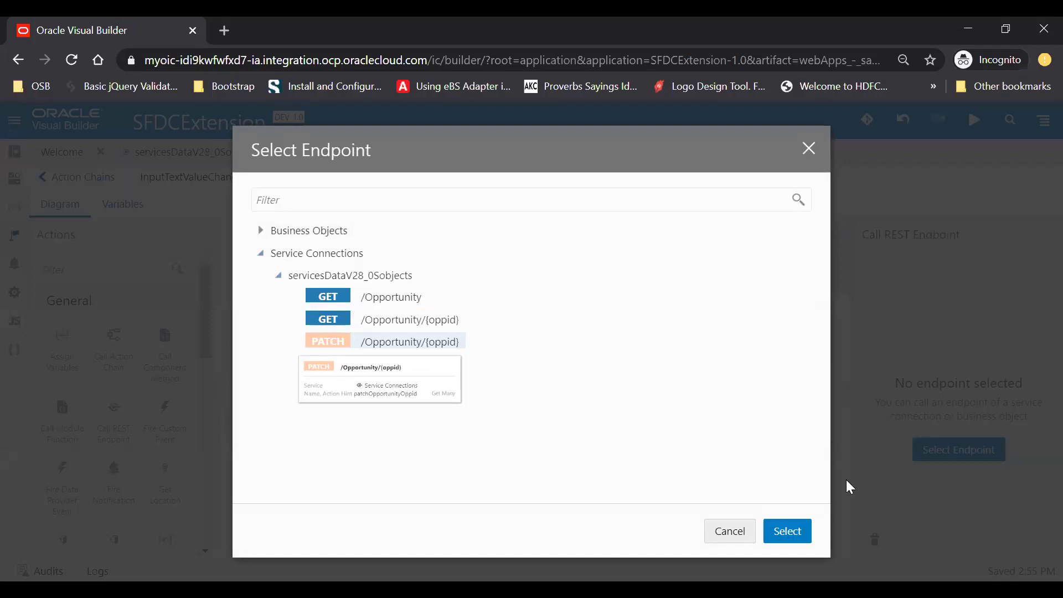
left_click(786, 532)
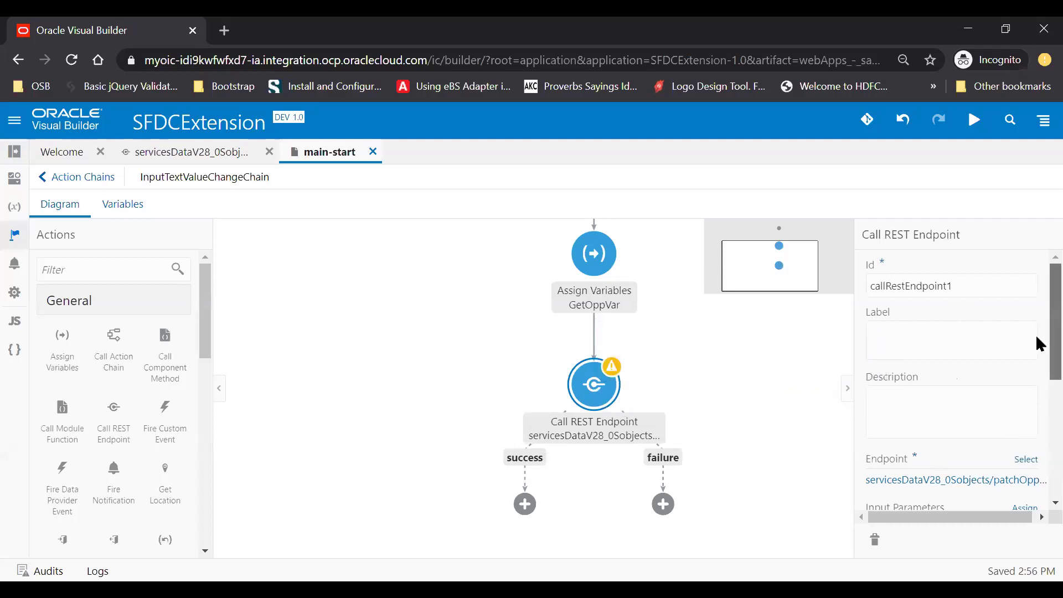
- Map the chain's key variable to the endpoint's oppid input parameter and save the mapping
scroll(1040, 344, "down", 2)
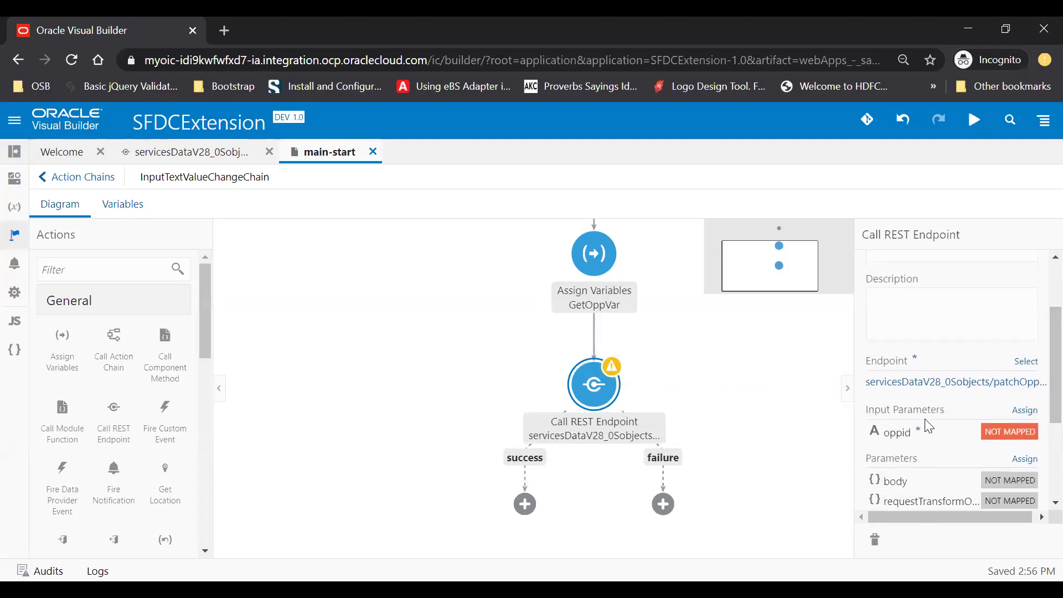
left_click(1024, 410)
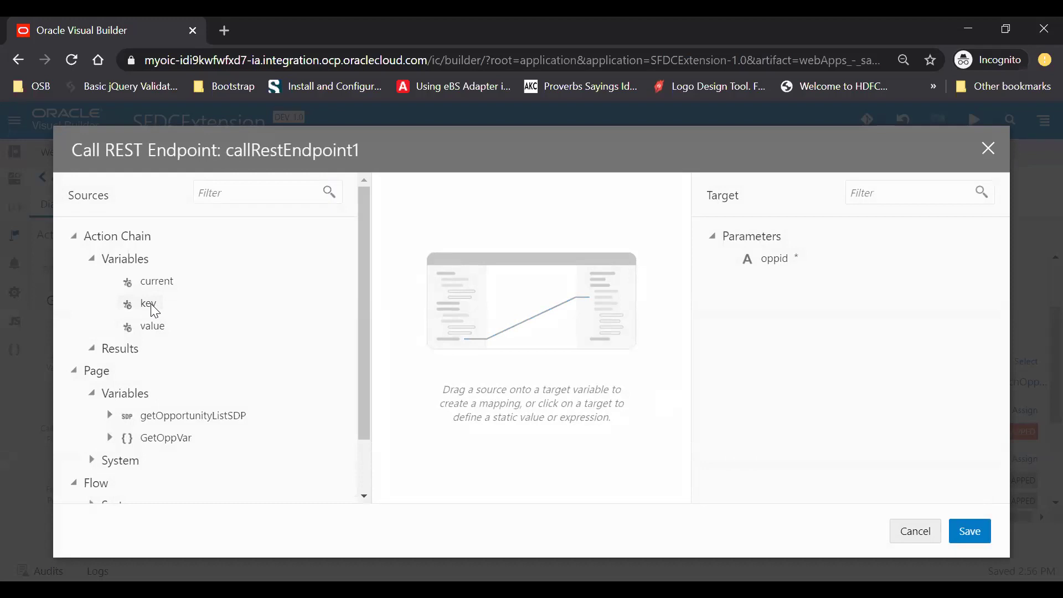
left_click_drag(155, 310, 780, 263)
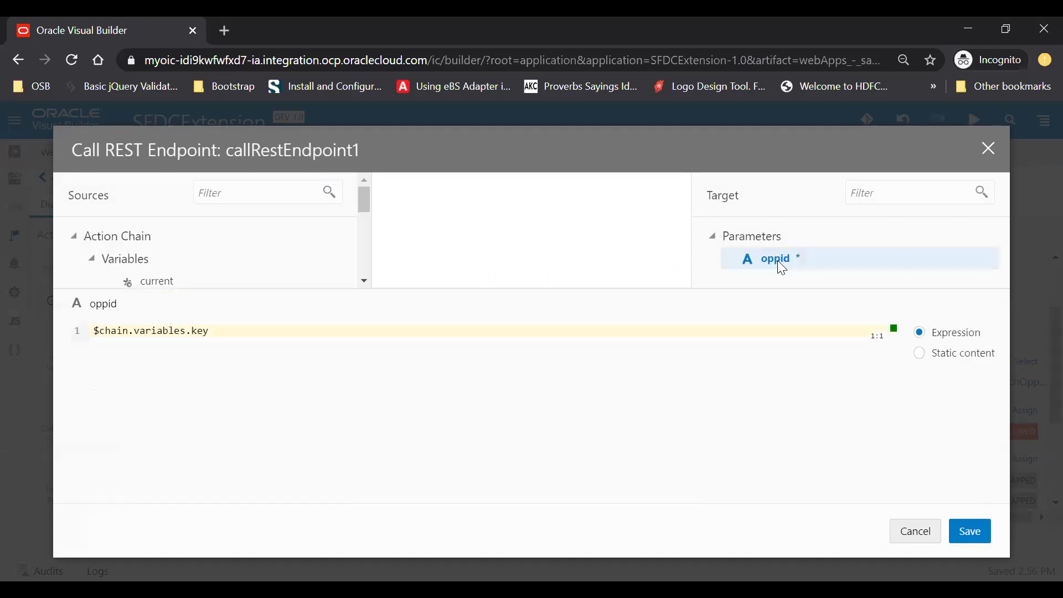
scroll(316, 269, "down", 1)
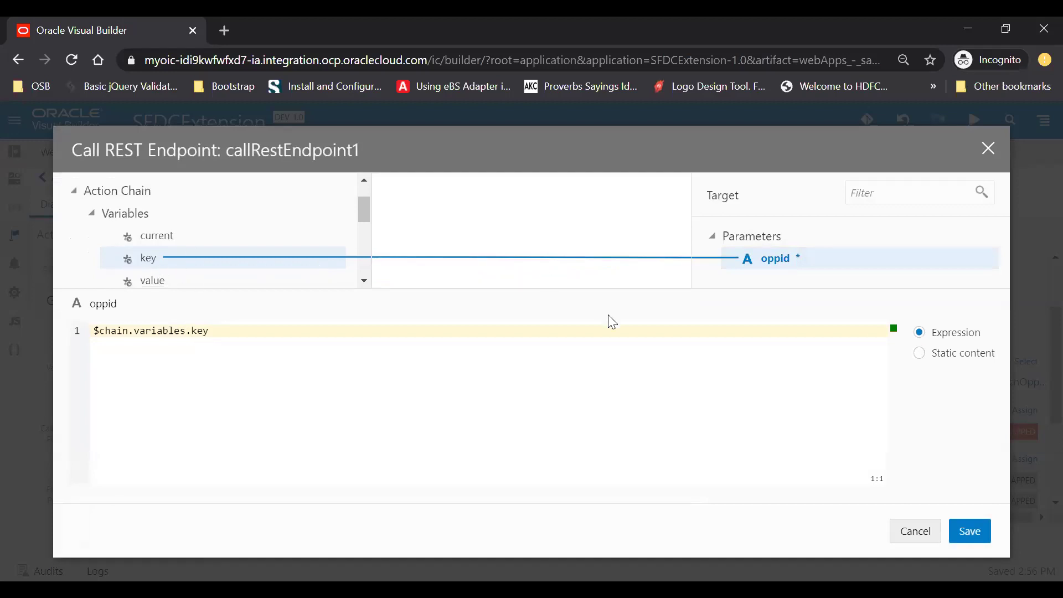
left_click(970, 532)
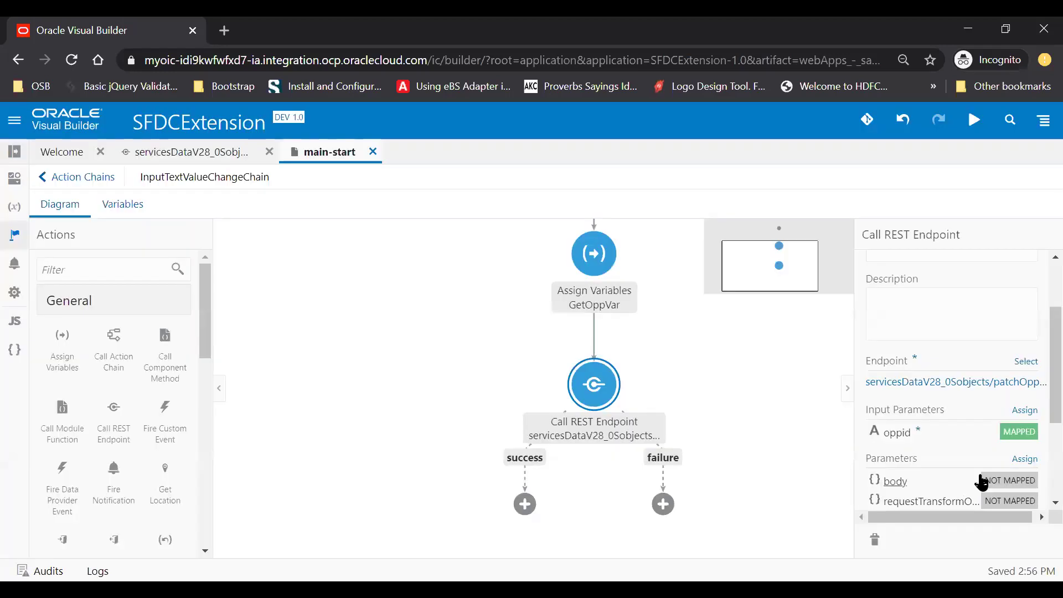
- Map the page variable GetOppVar to the endpoint's body parameter and save the mapping
left_click(1025, 459)
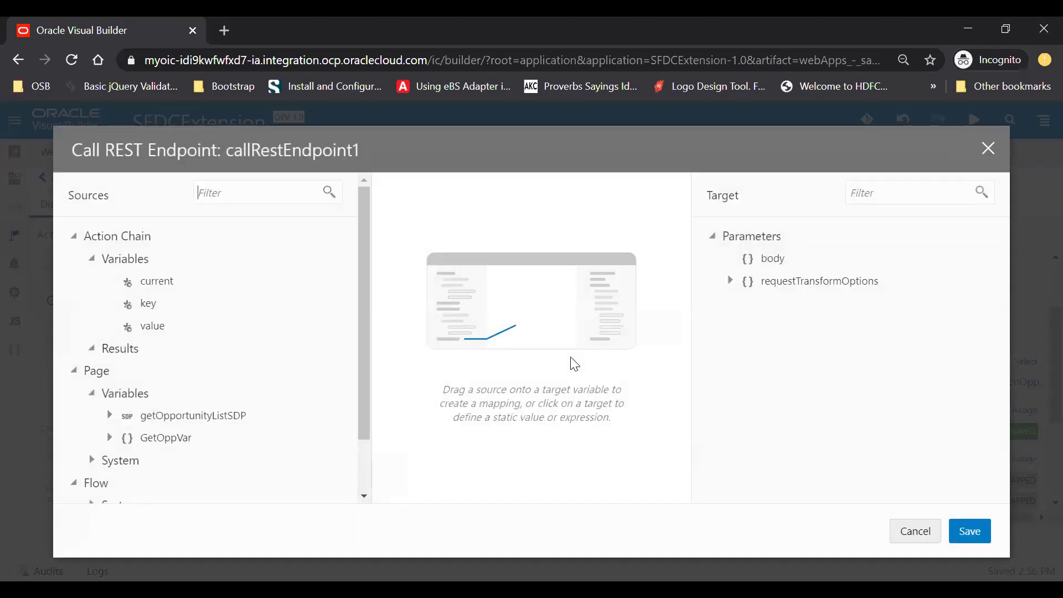
scroll(127, 381, "down", 1)
left_click(111, 381)
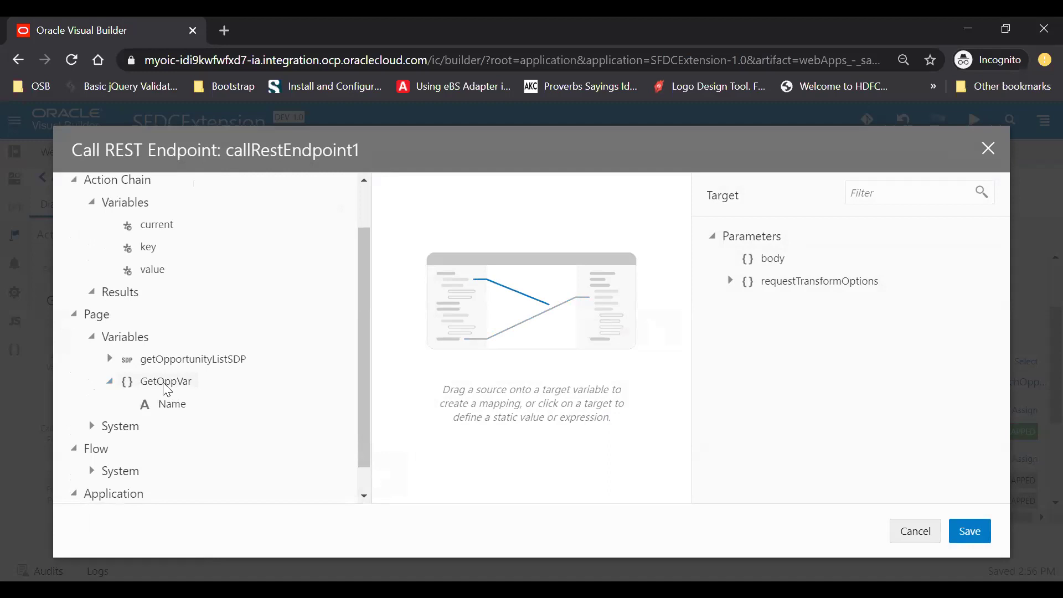
left_click_drag(165, 386, 765, 259)
left_click(970, 531)
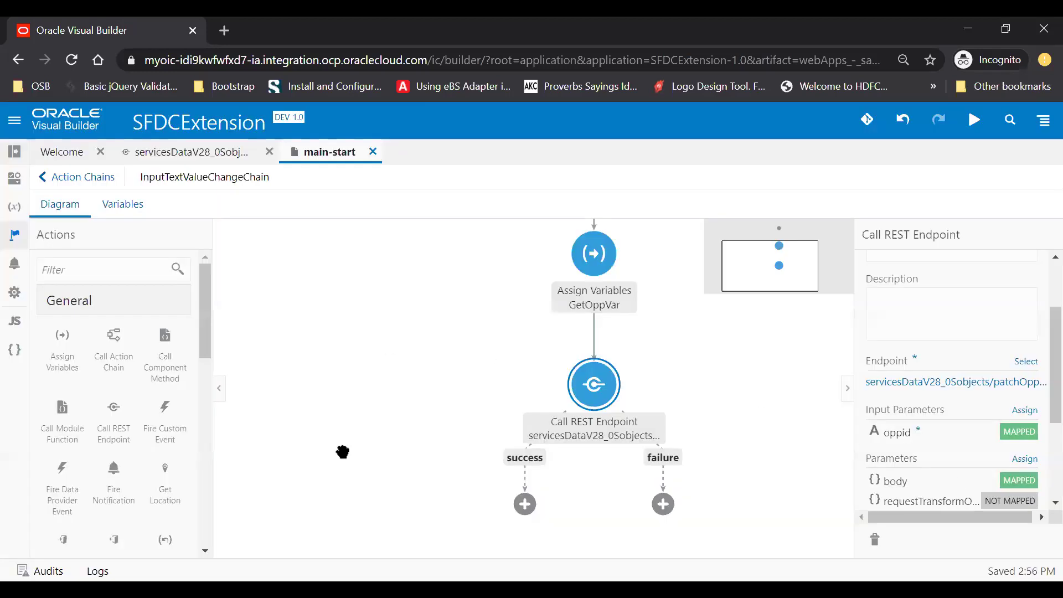
- Add a Fire Notification action to the endpoint's success branch with the summary "Opportunity has been updated successfully"
left_click_drag(345, 451, 344, 387)
scroll(58, 443, "down", 1)
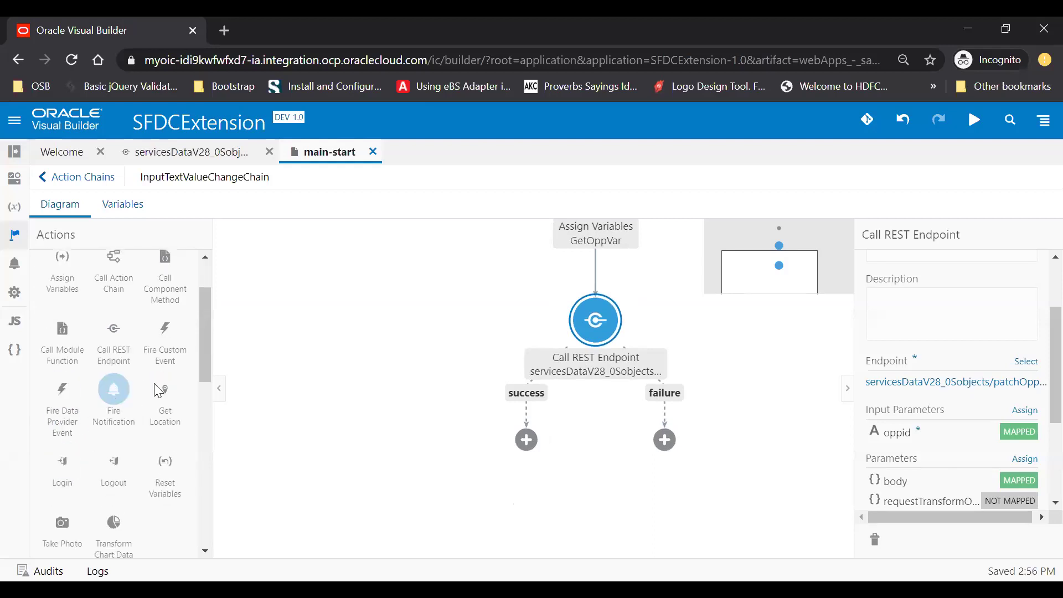
left_click_drag(159, 390, 517, 444)
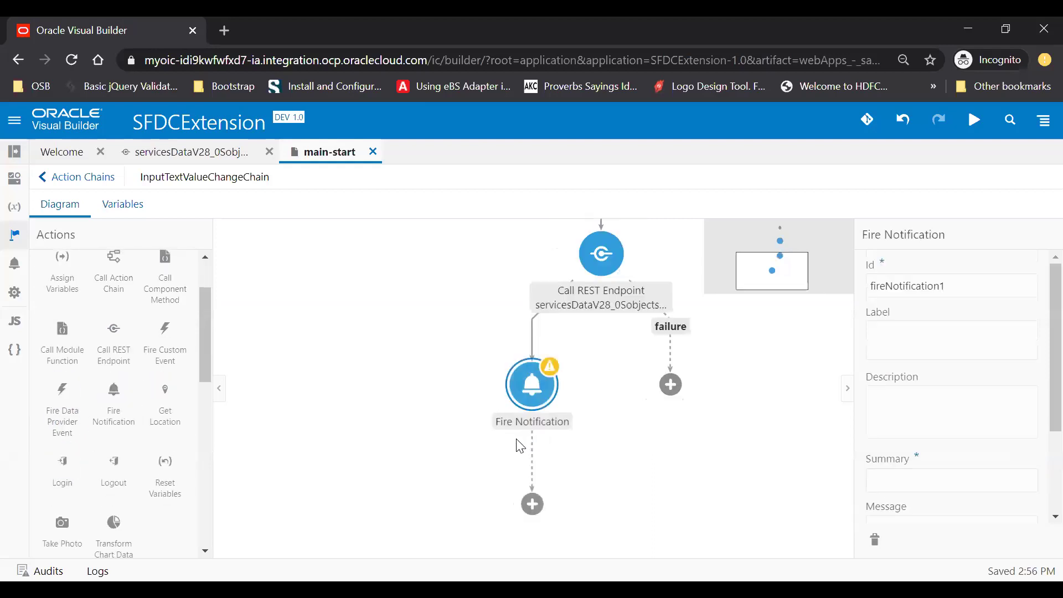
scroll(973, 446, "down", 1)
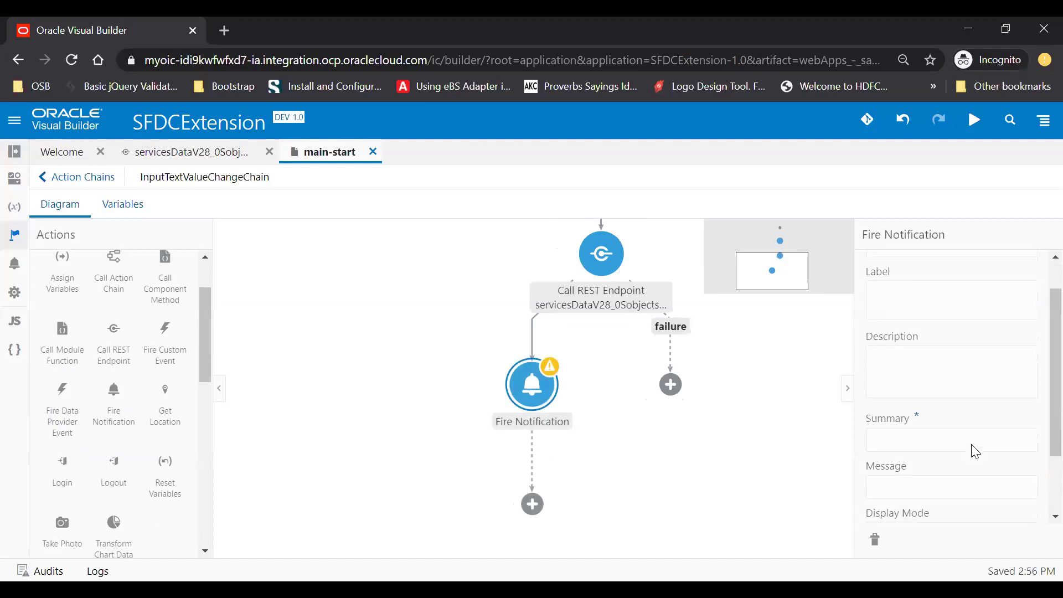
left_click(940, 433)
type("Opport")
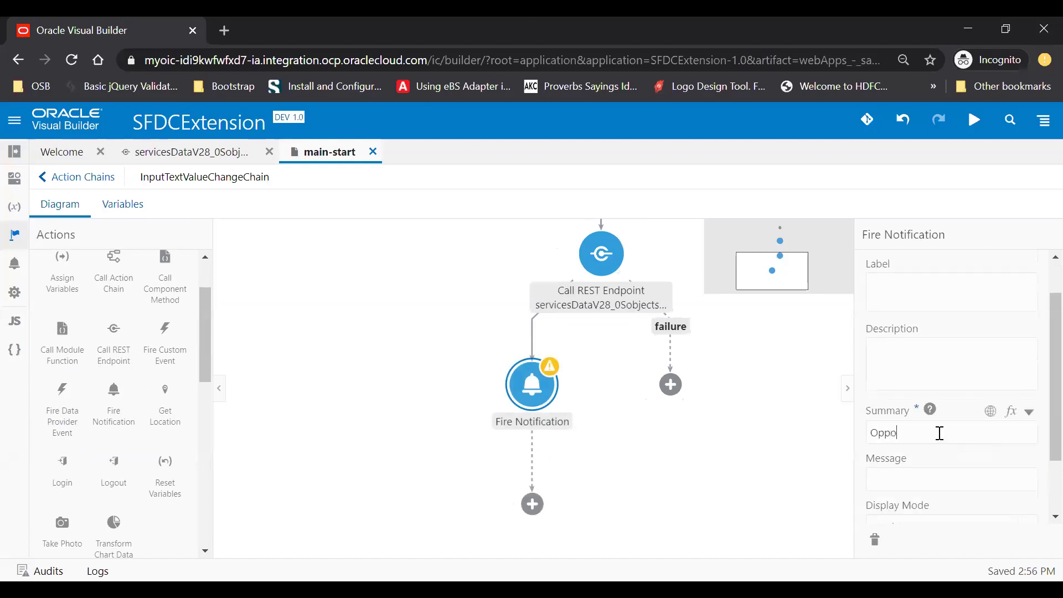
type("unity has been upadte")
key("BackSpace")
type("dated succe")
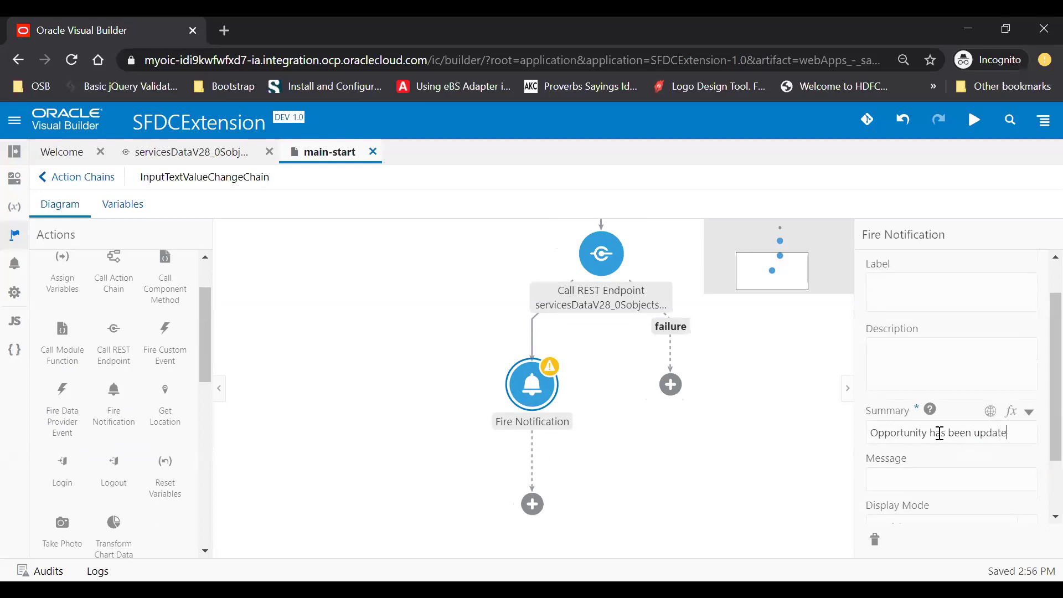
type("ssfully")
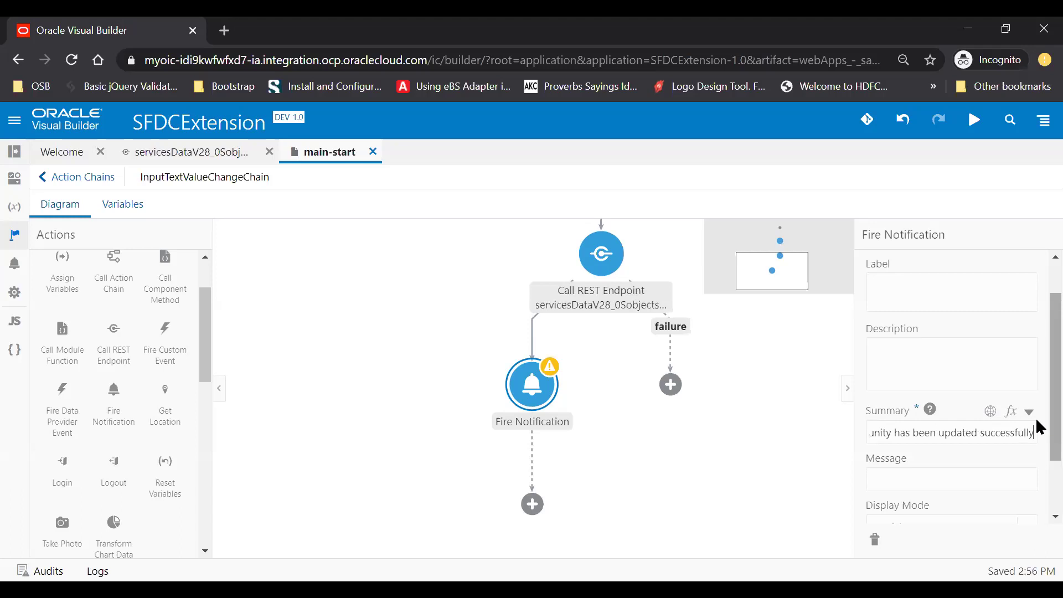
- Set the notification's display mode to transient and its notification type to info
scroll(1036, 443, "down", 2)
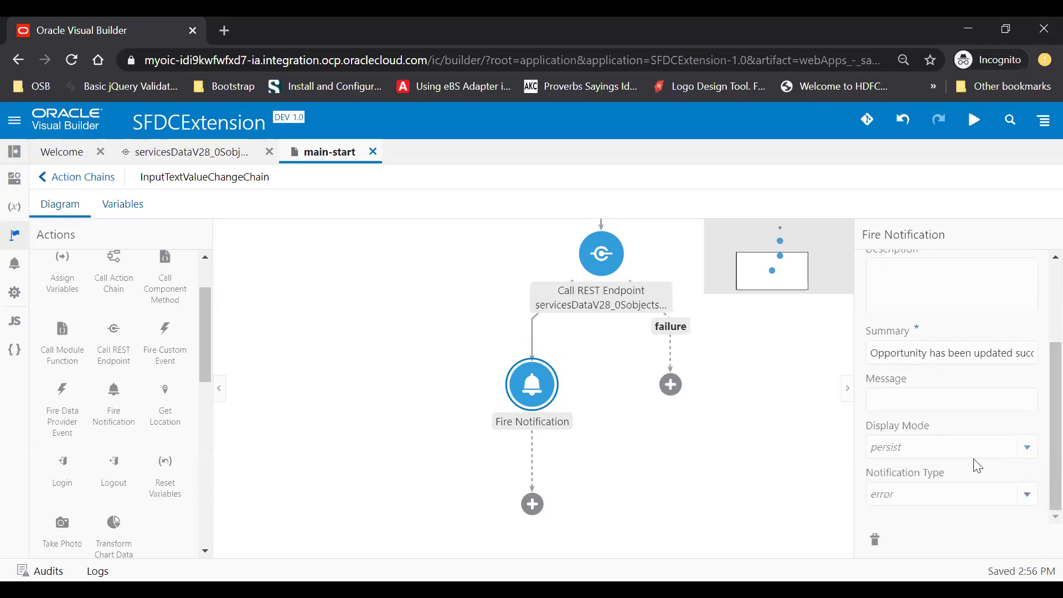
left_click(985, 446)
left_click(936, 500)
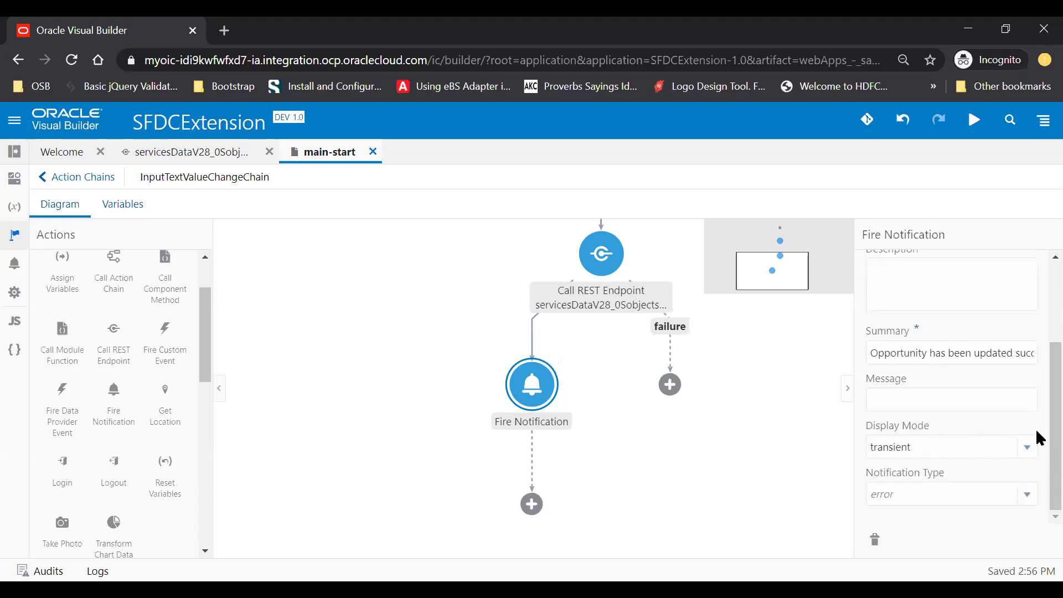
left_click(1034, 497)
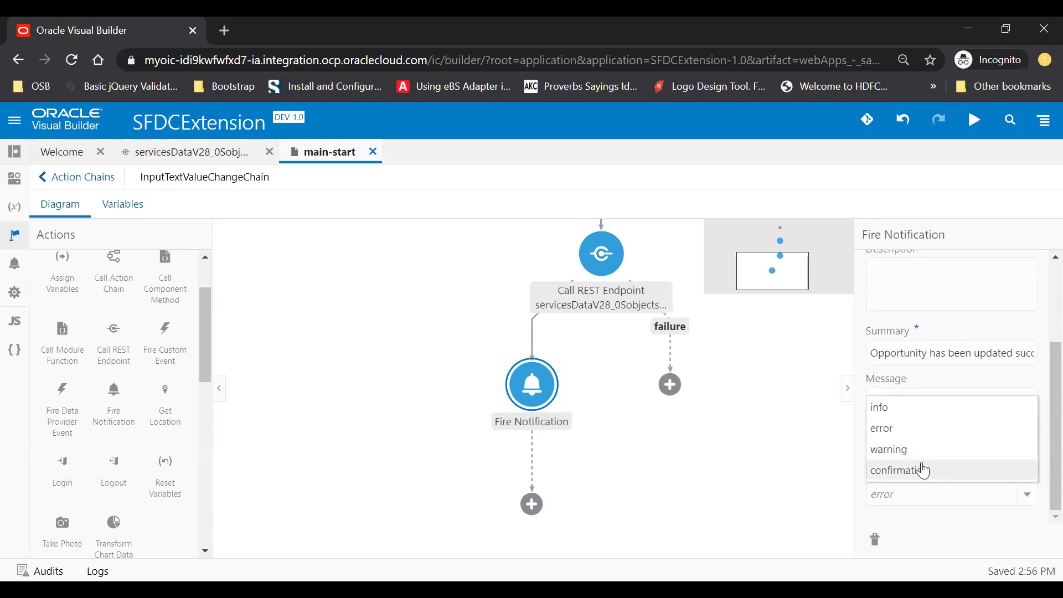
left_click(888, 408)
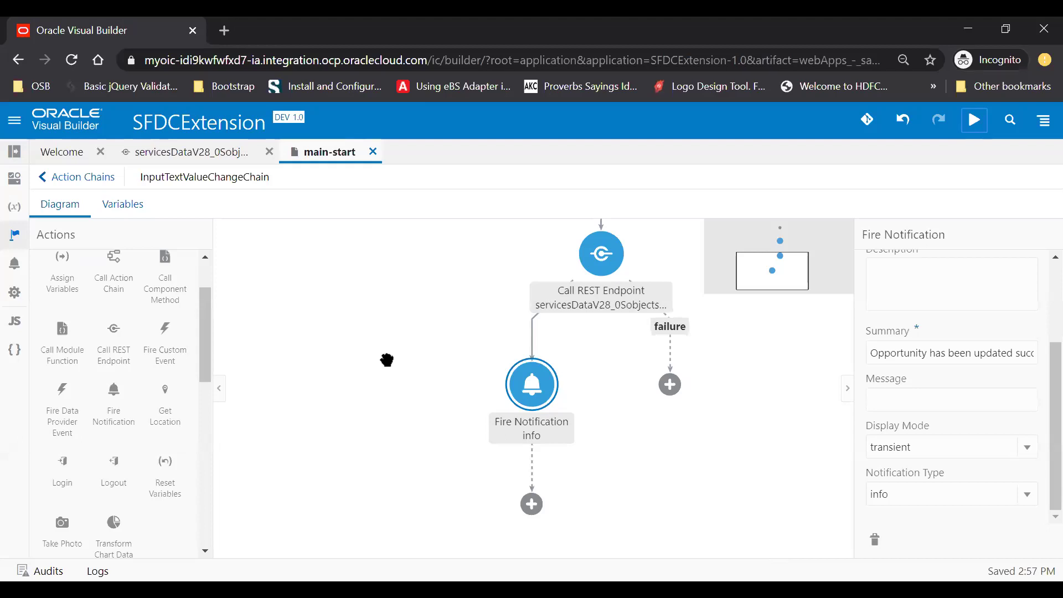
- Preview the application and change the opportunity name "New Opp" to "New Opp Updated" in the table
left_click(977, 123)
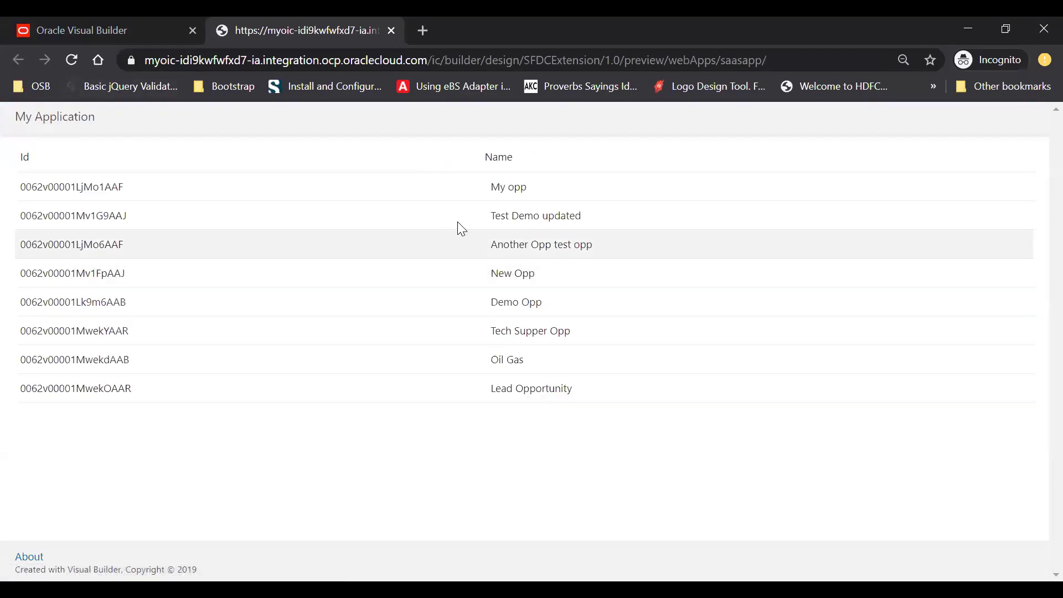
left_click(629, 215)
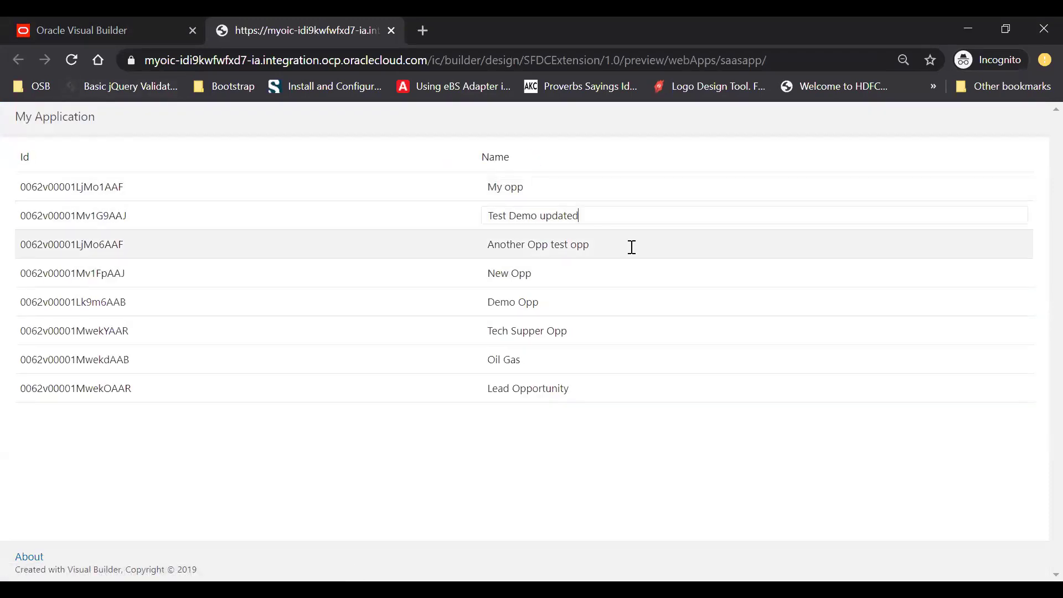
left_click(631, 247)
left_click(590, 276)
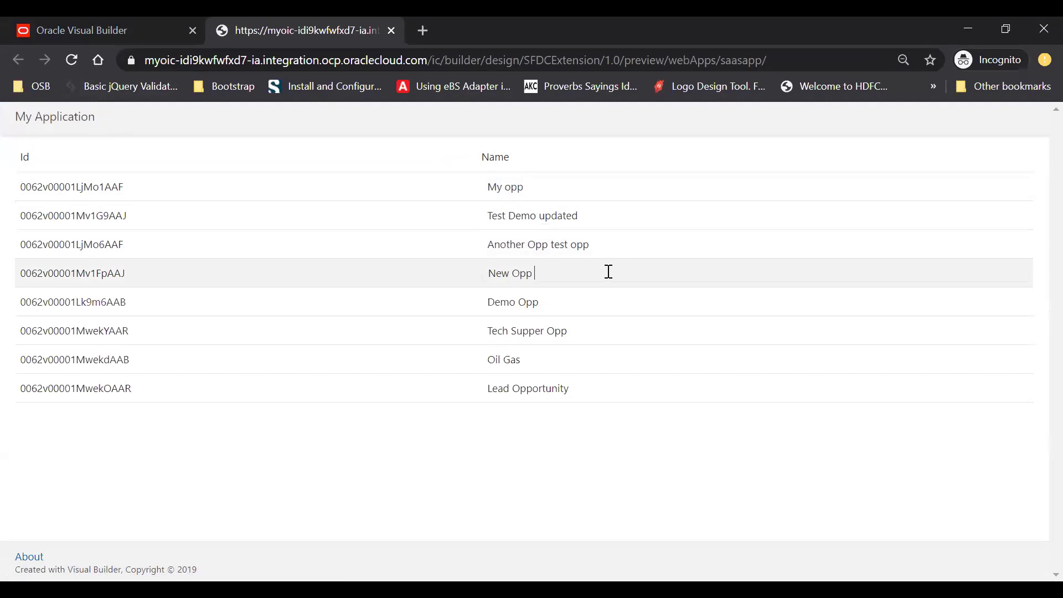
type("Updated")
key("Tab")
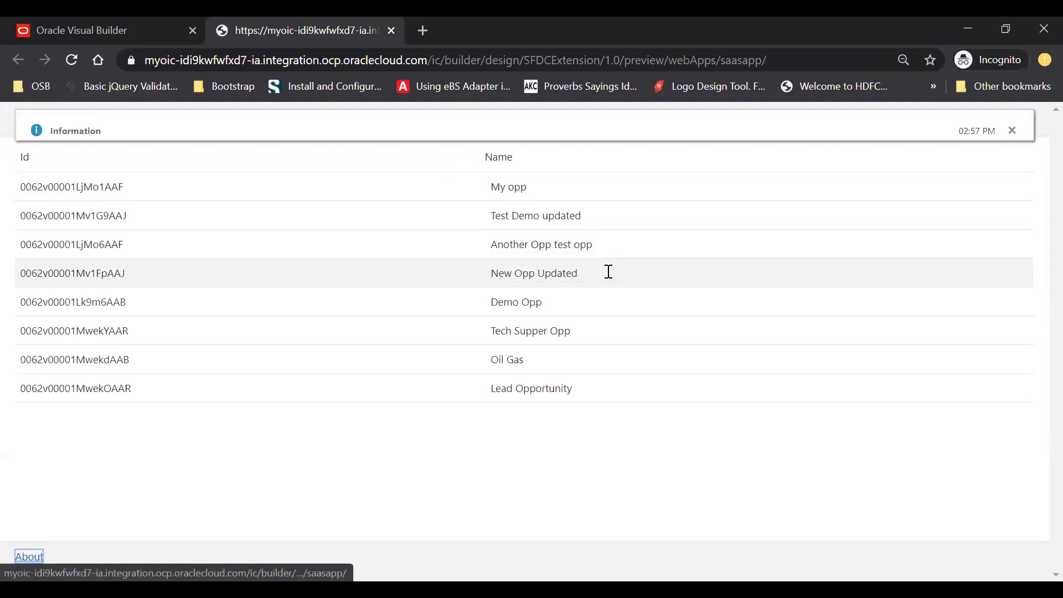